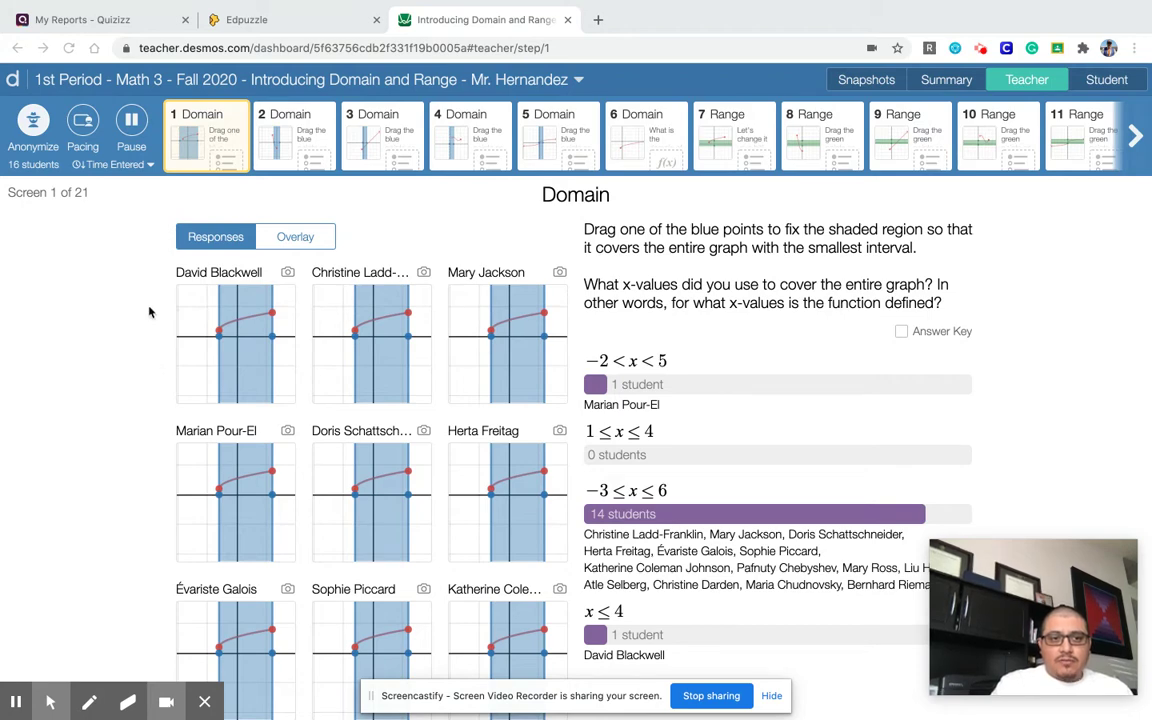
# Move the first student's shaded region's left edge to x = -3 on screen 1.
pyautogui.scroll(-3, 136, 360)
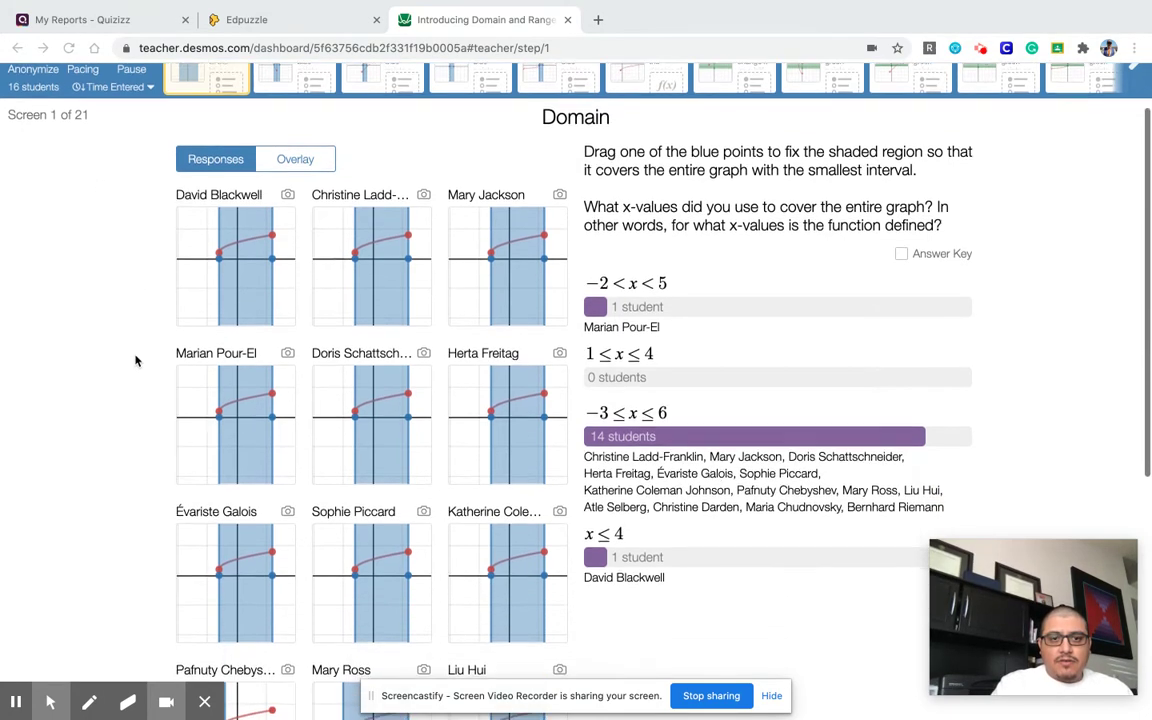
pyautogui.scroll(-5, 136, 360)
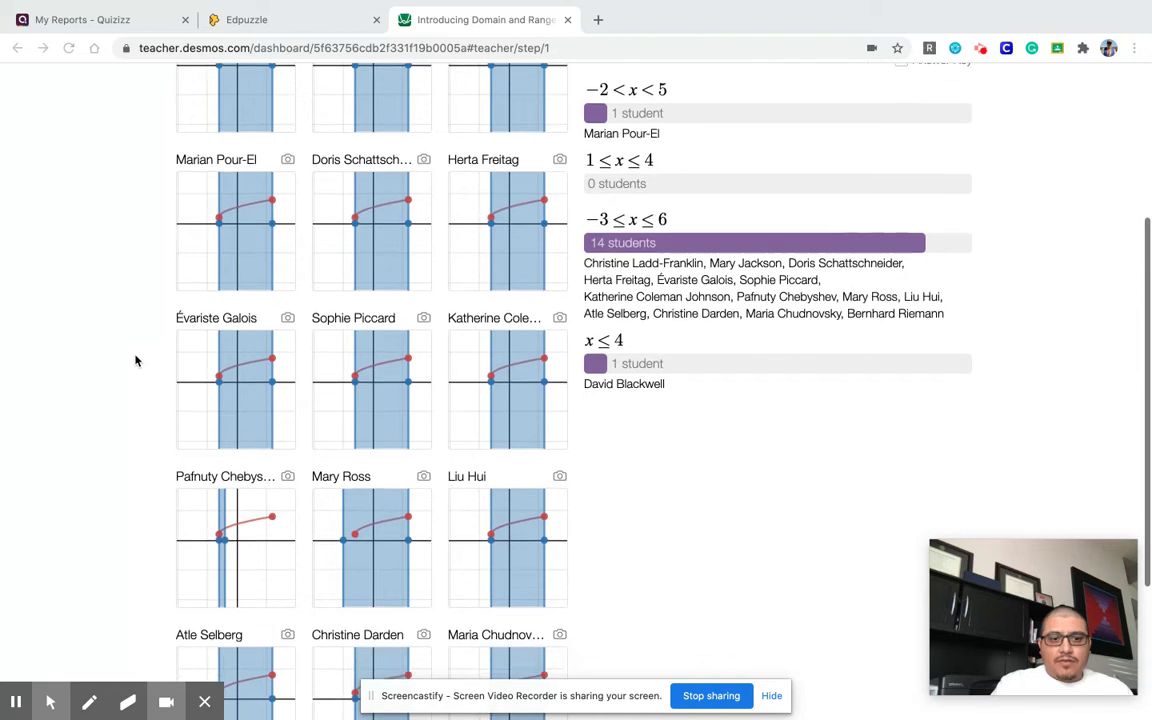
pyautogui.scroll(-3, 136, 360)
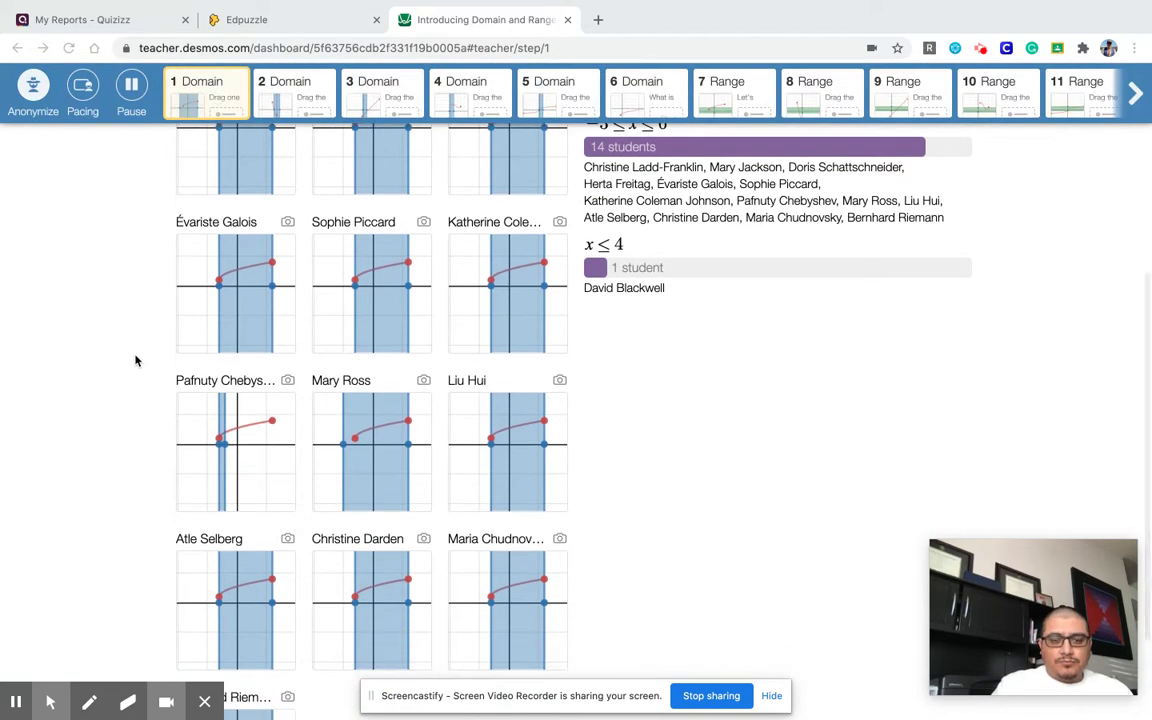
pyautogui.click(363, 433)
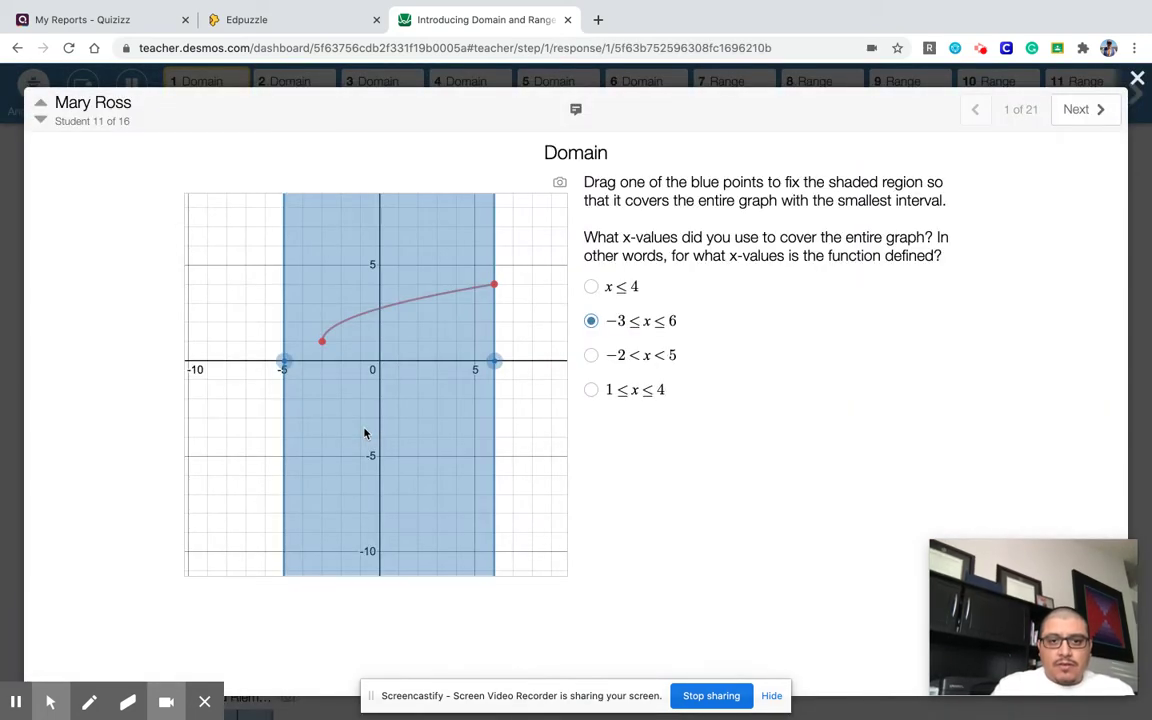
pyautogui.moveTo(285, 362); pyautogui.dragTo(323, 362)
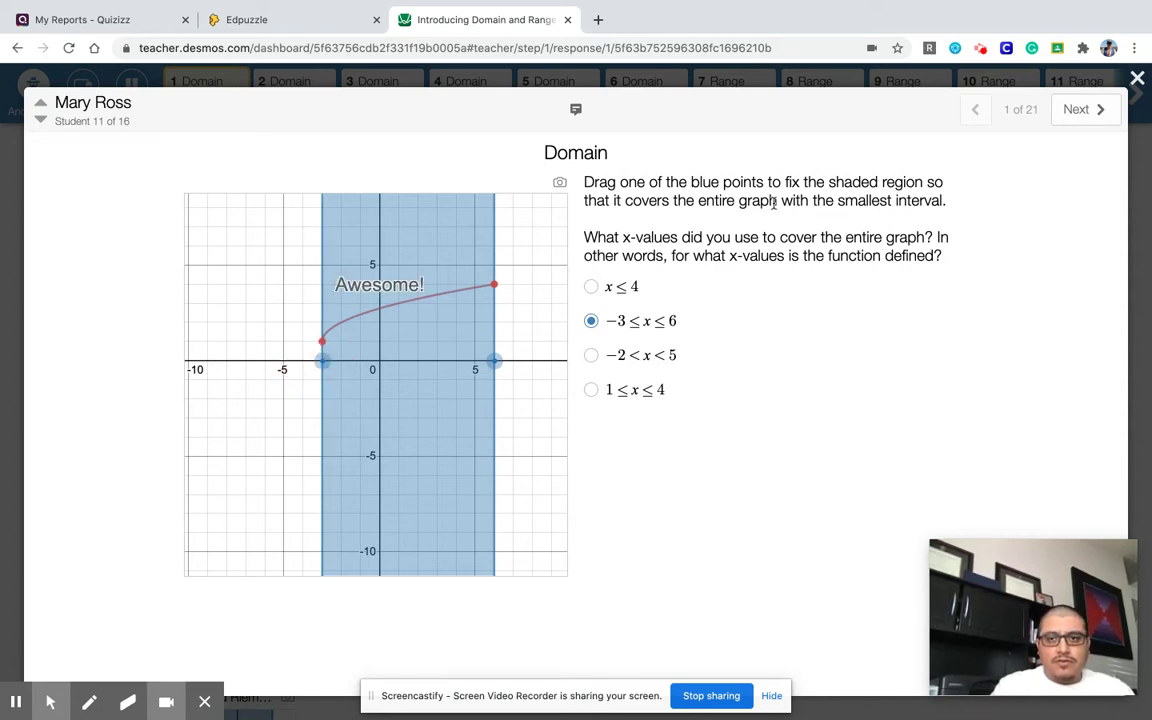
pyautogui.click(1028, 72)
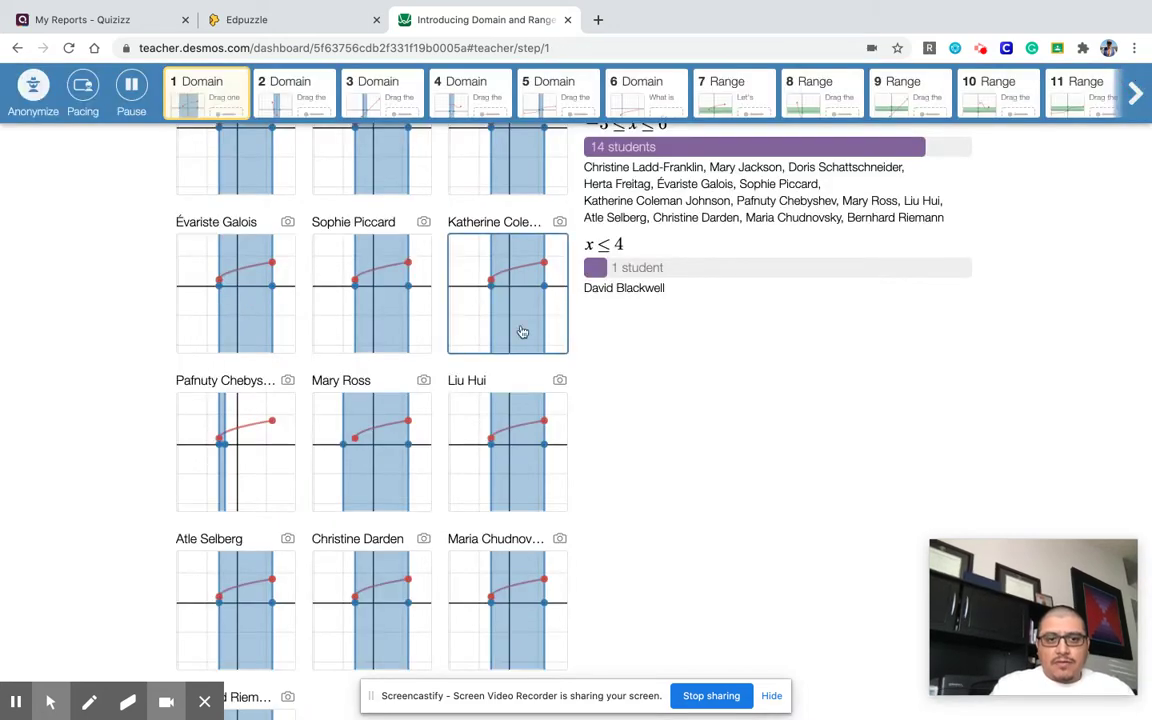
# Widen the second student's too-narrow shaded region to reach x = 6.
pyautogui.click(253, 450)
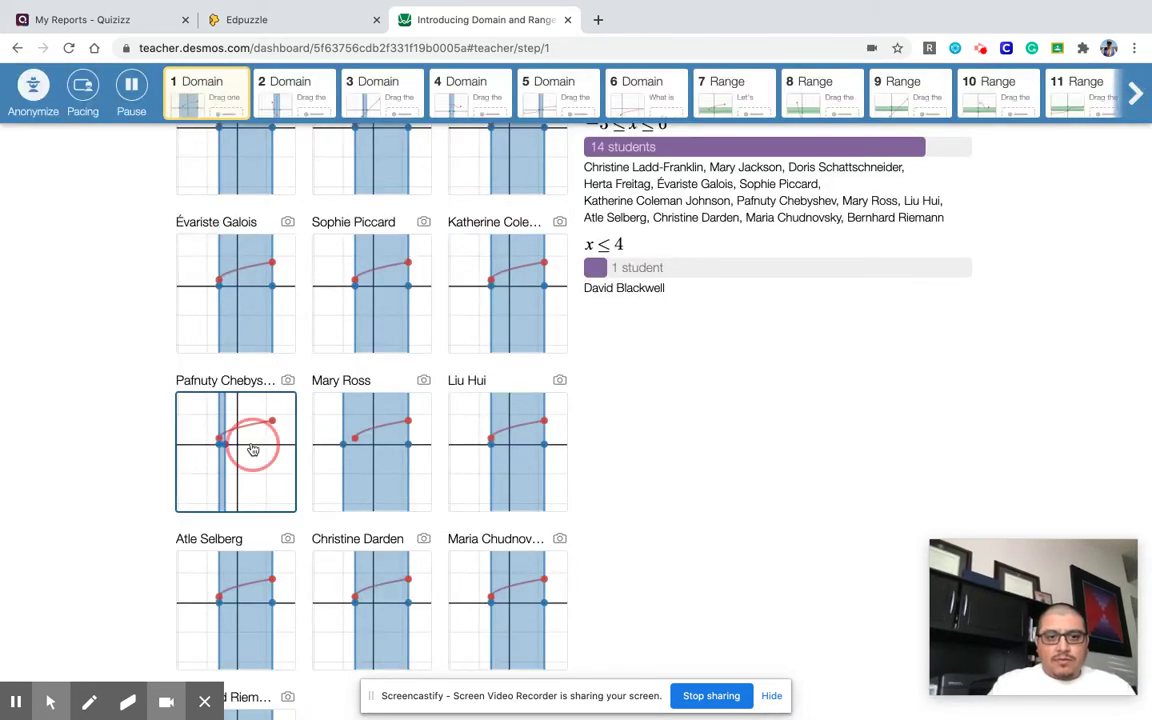
pyautogui.moveTo(342, 360); pyautogui.dragTo(494, 355)
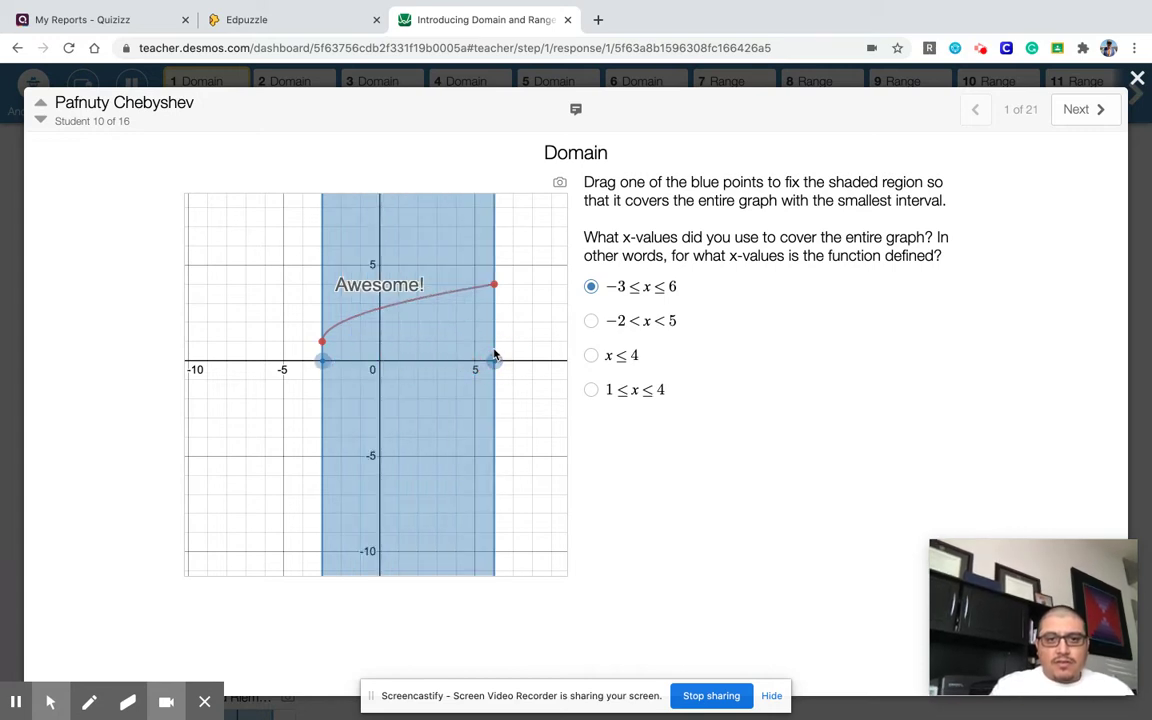
pyautogui.click(1012, 74)
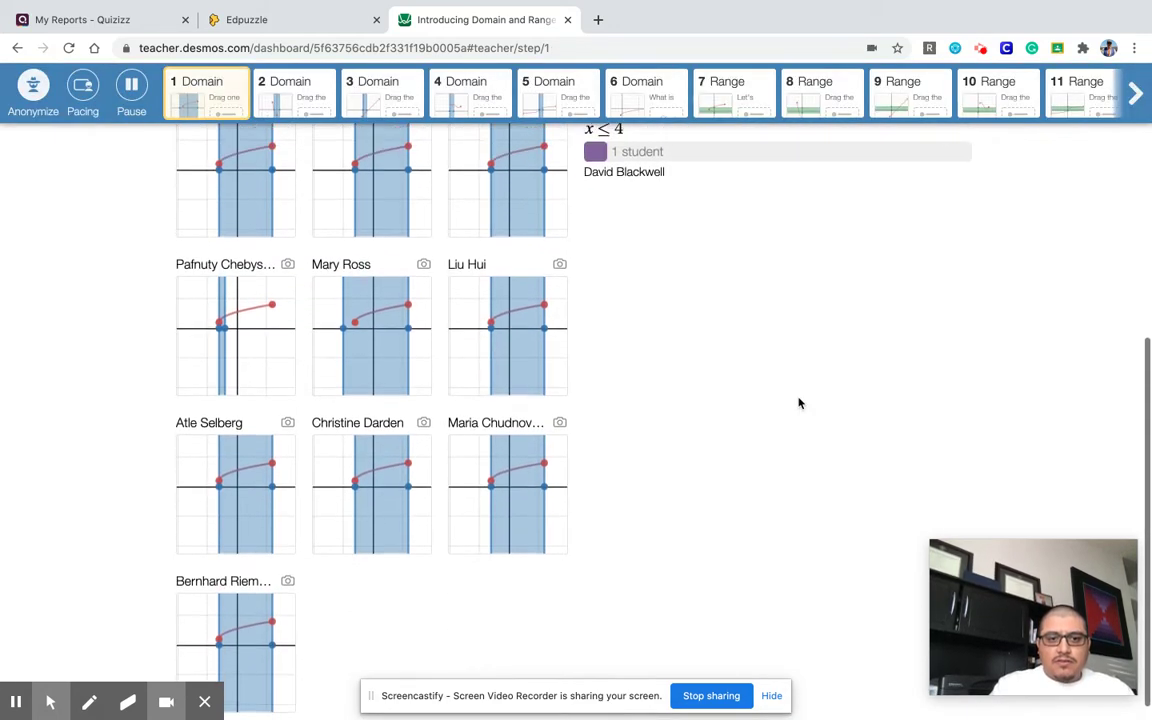
pyautogui.scroll(5, 799, 403)
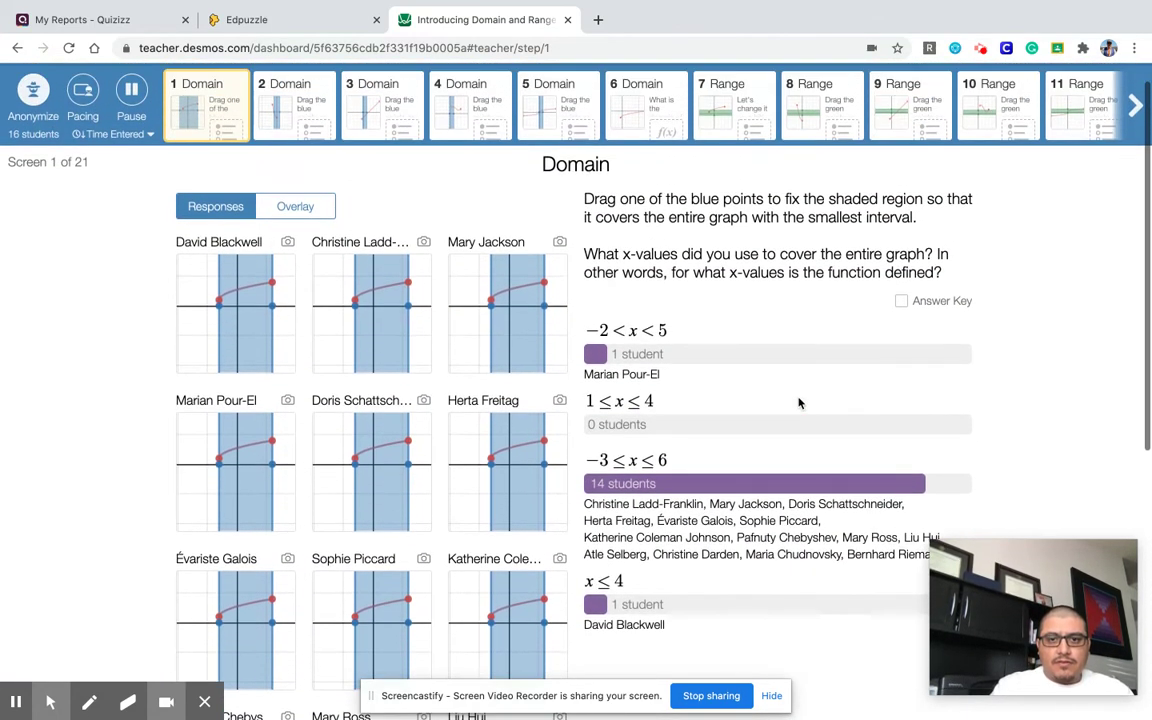
# Check another student's screen 1 graph, then bring up screen 2's Domain responses.
pyautogui.click(510, 344)
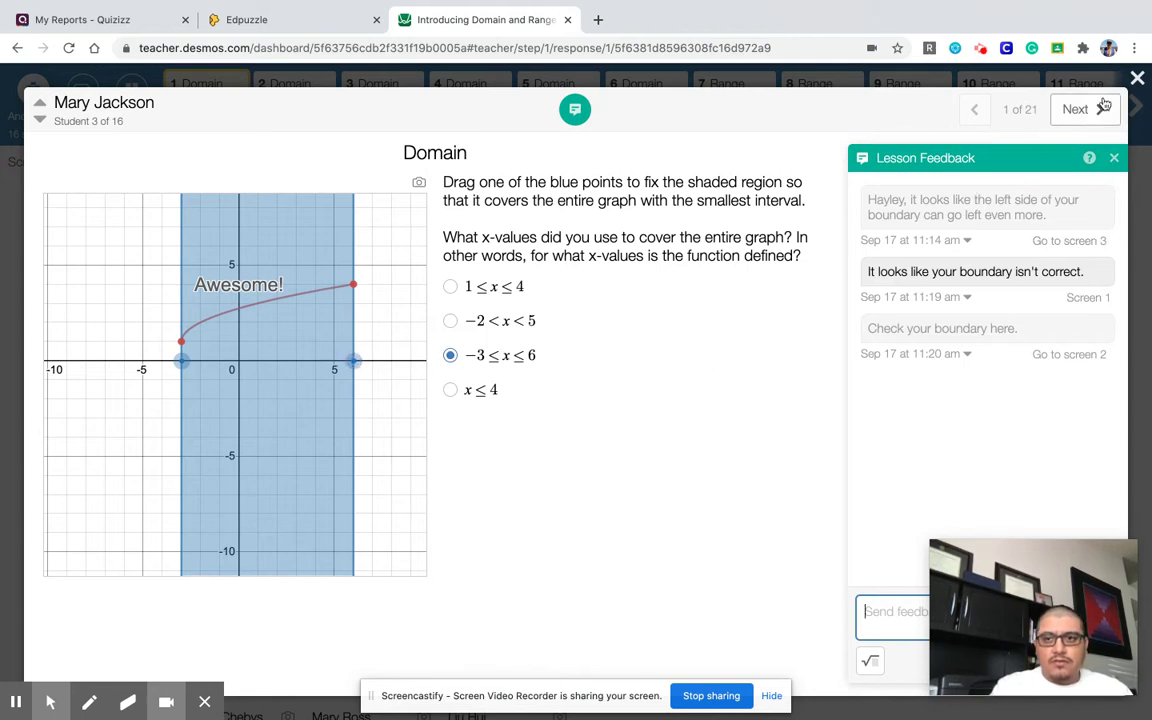
pyautogui.click(1137, 78)
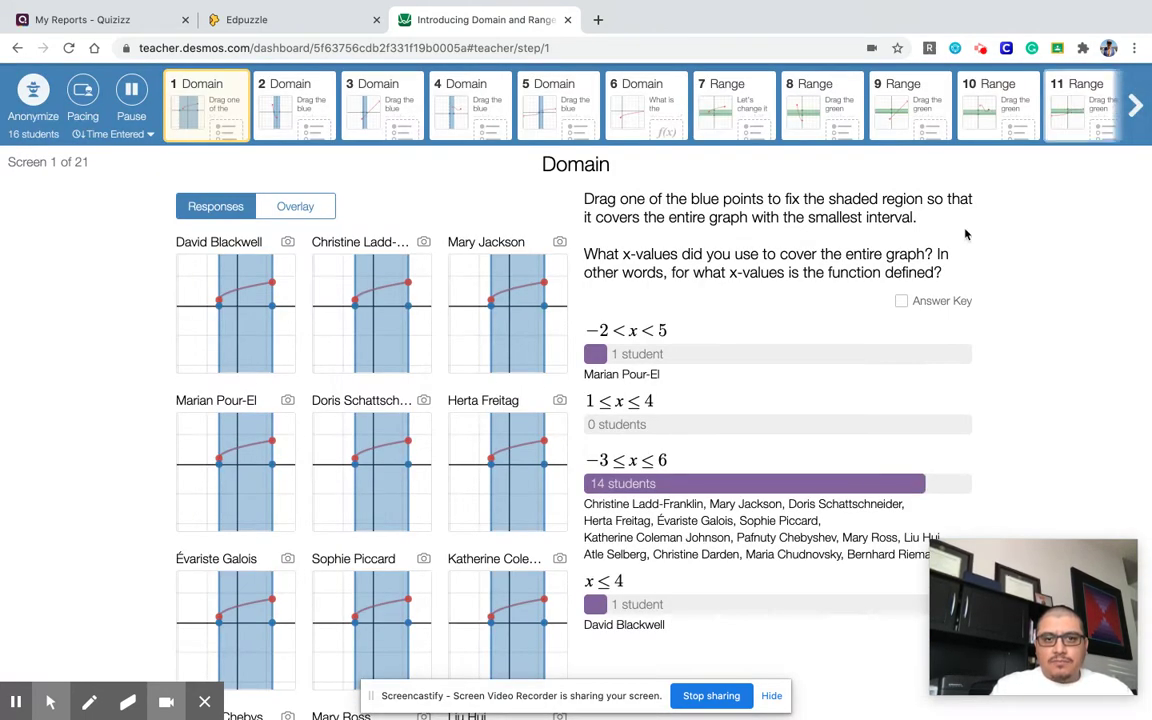
pyautogui.scroll(-2, 877, 316)
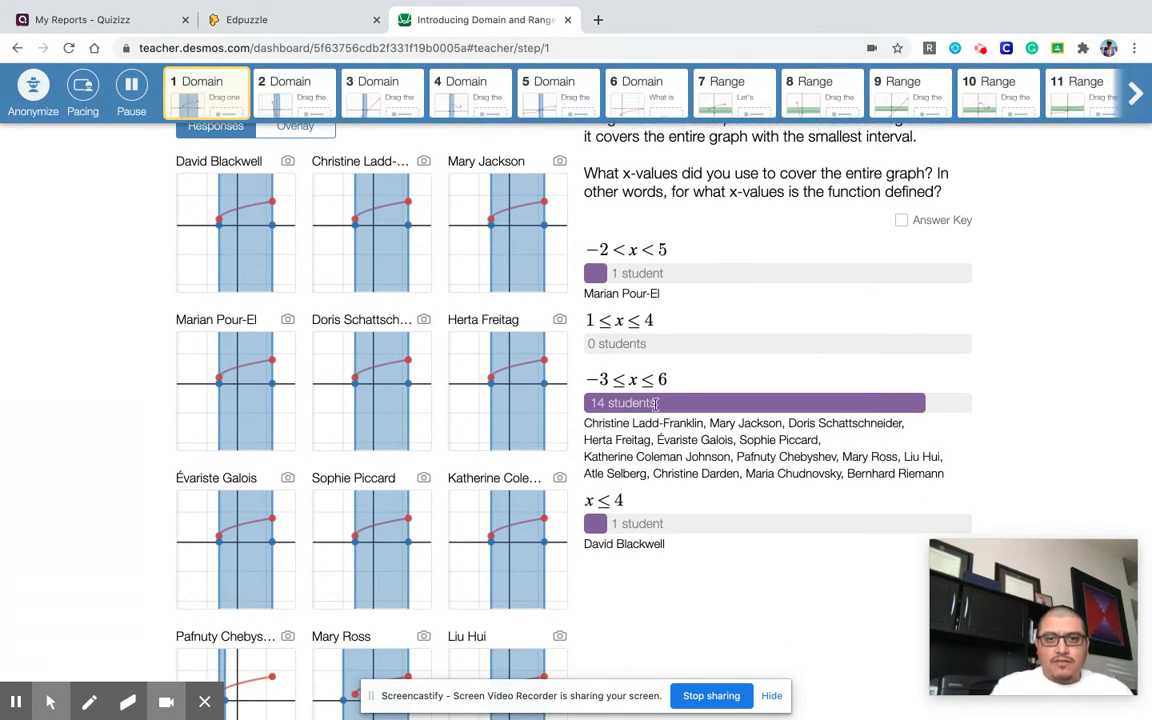
pyautogui.moveTo(640, 296)
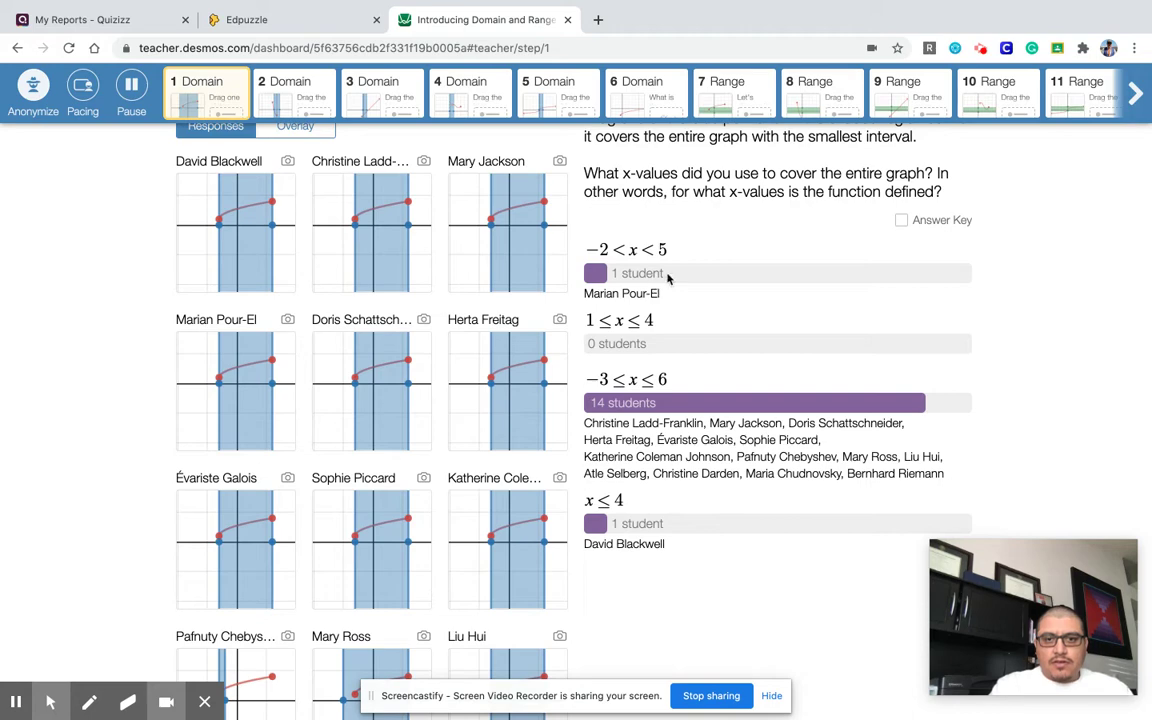
pyautogui.click(300, 108)
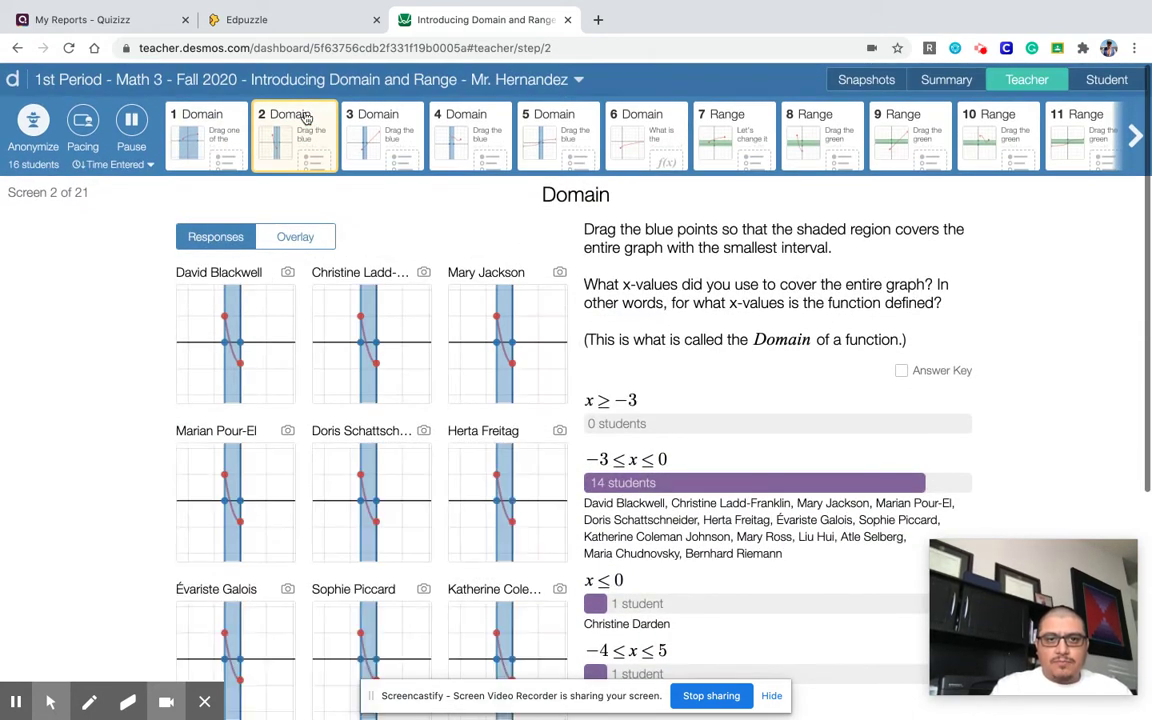
# Review one student's screen 2 Domain response.
pyautogui.scroll(-3, 271, 316)
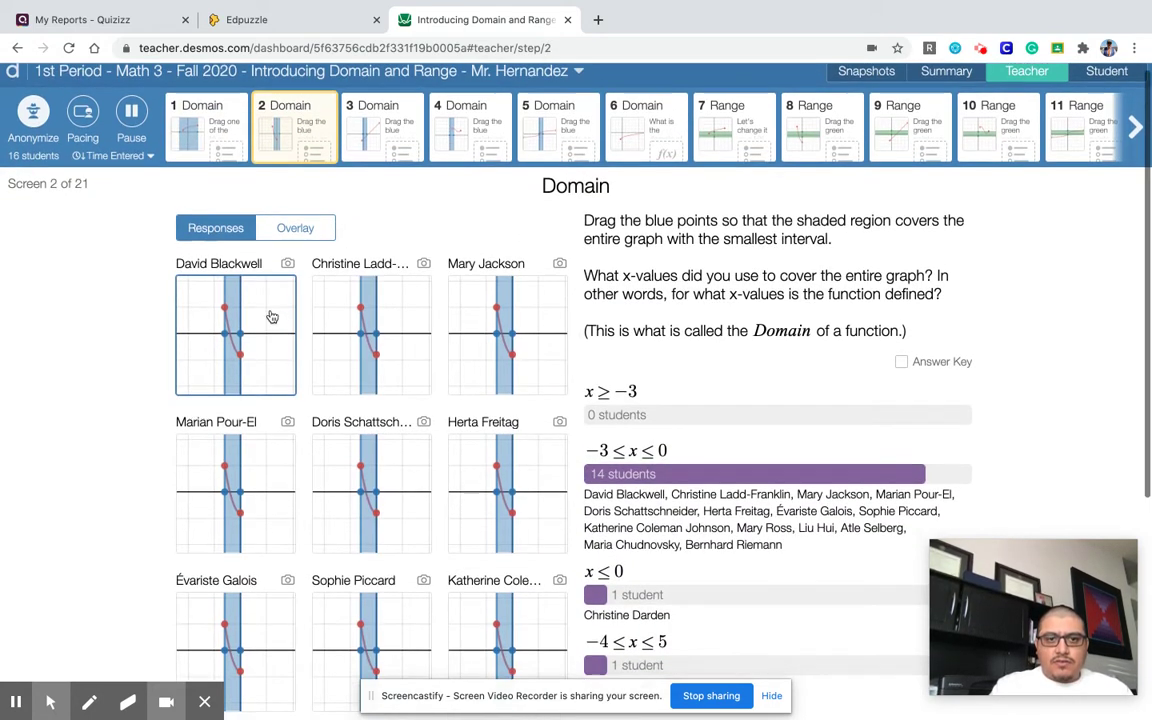
pyautogui.scroll(-4, 271, 316)
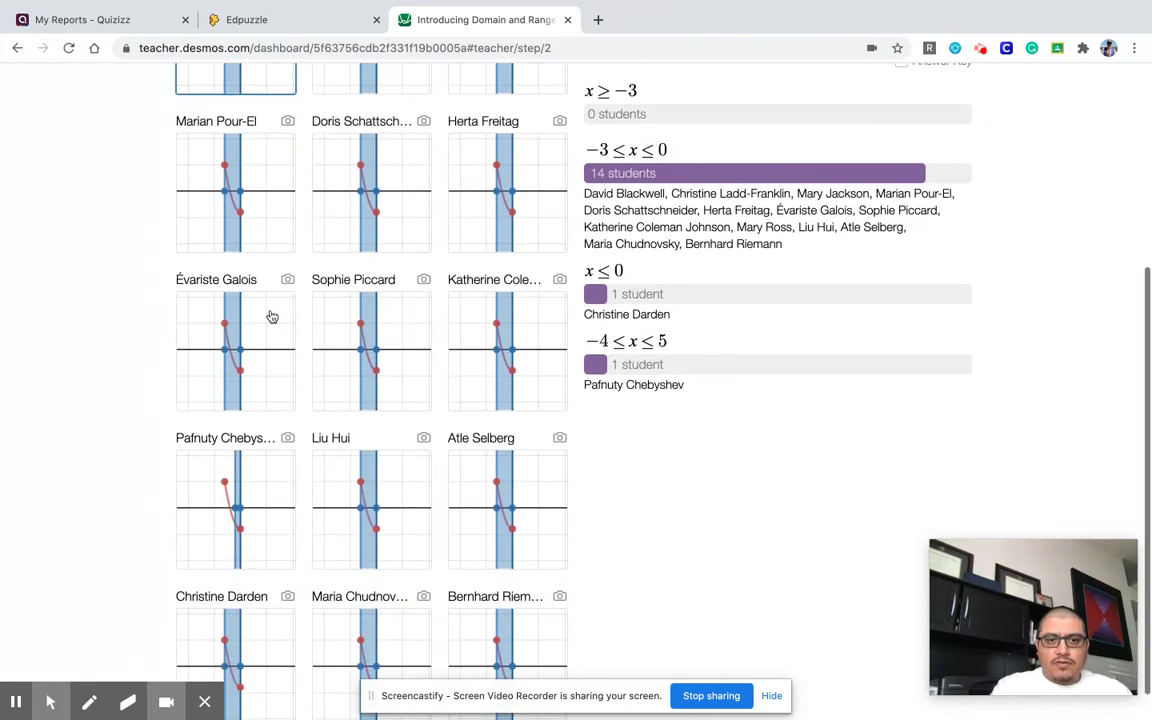
pyautogui.click(387, 490)
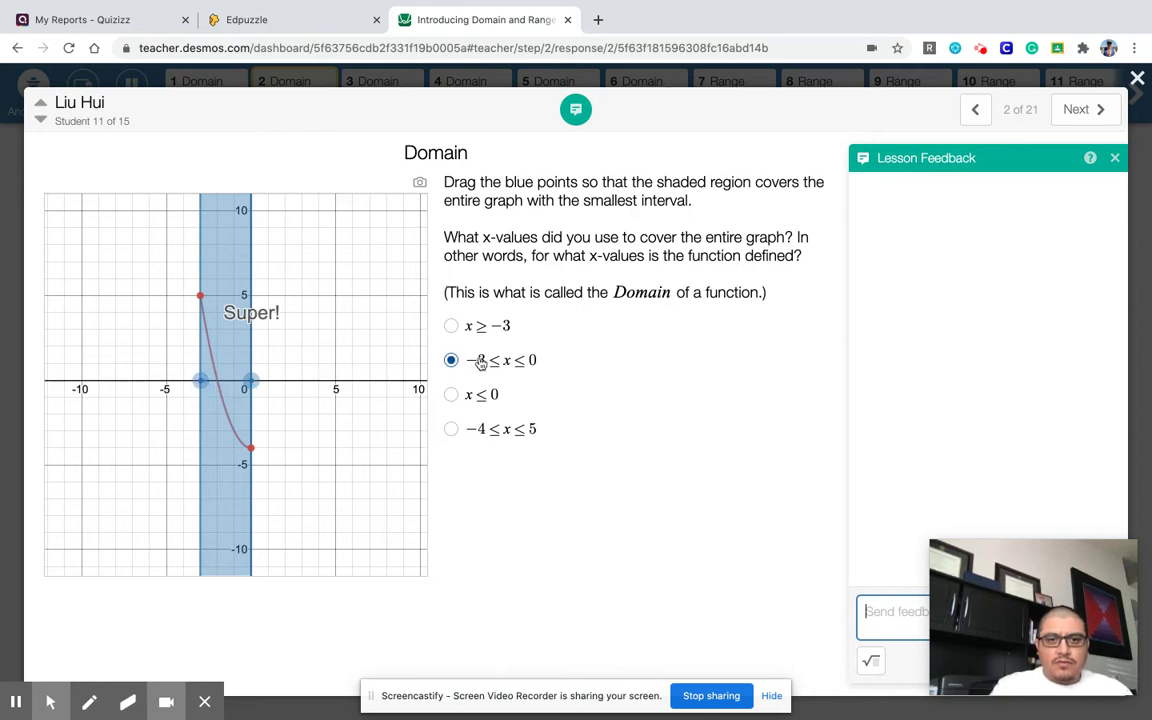
pyautogui.click(1136, 78)
# Switch the dashboard to screen 3's arrowed-line Domain responses.
pyautogui.scroll(2, 836, 218)
pyautogui.scroll(1, 836, 218)
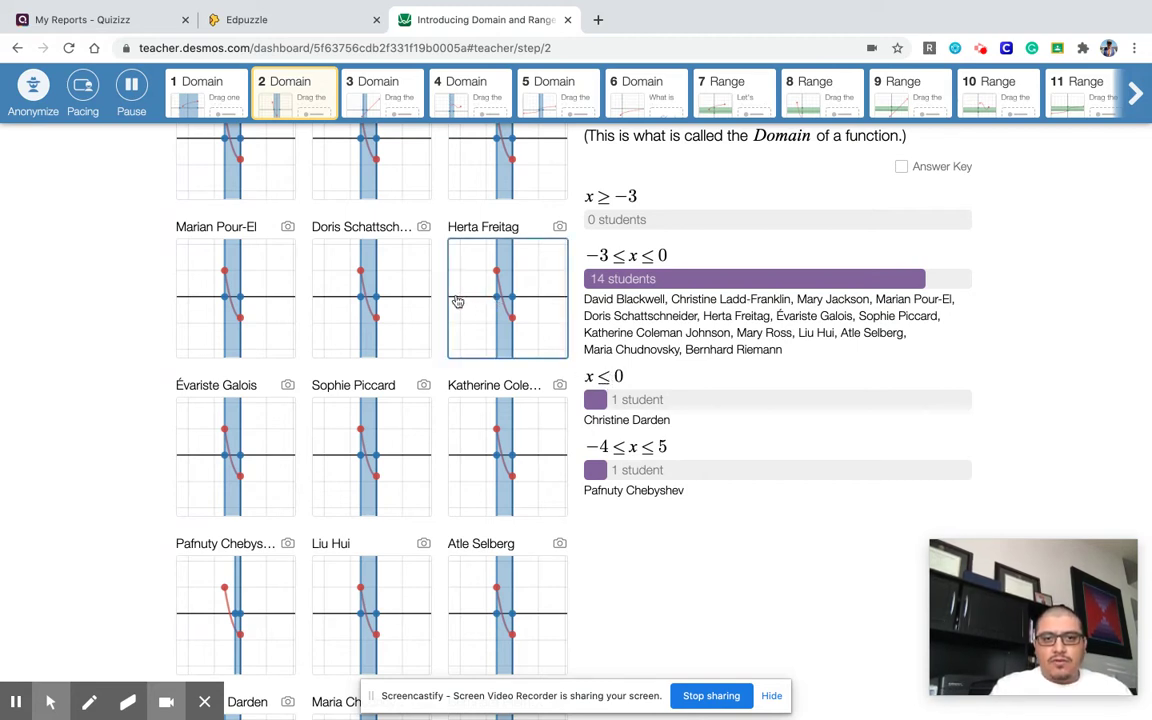
pyautogui.scroll(3, 617, 305)
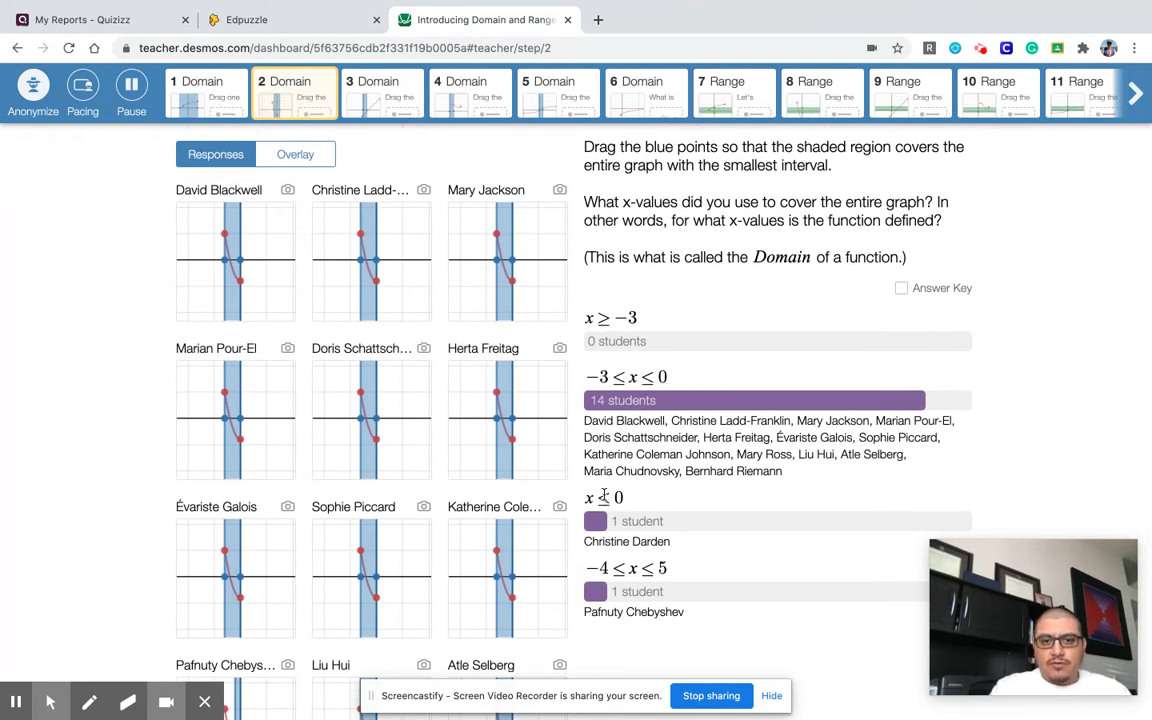
pyautogui.click(345, 95)
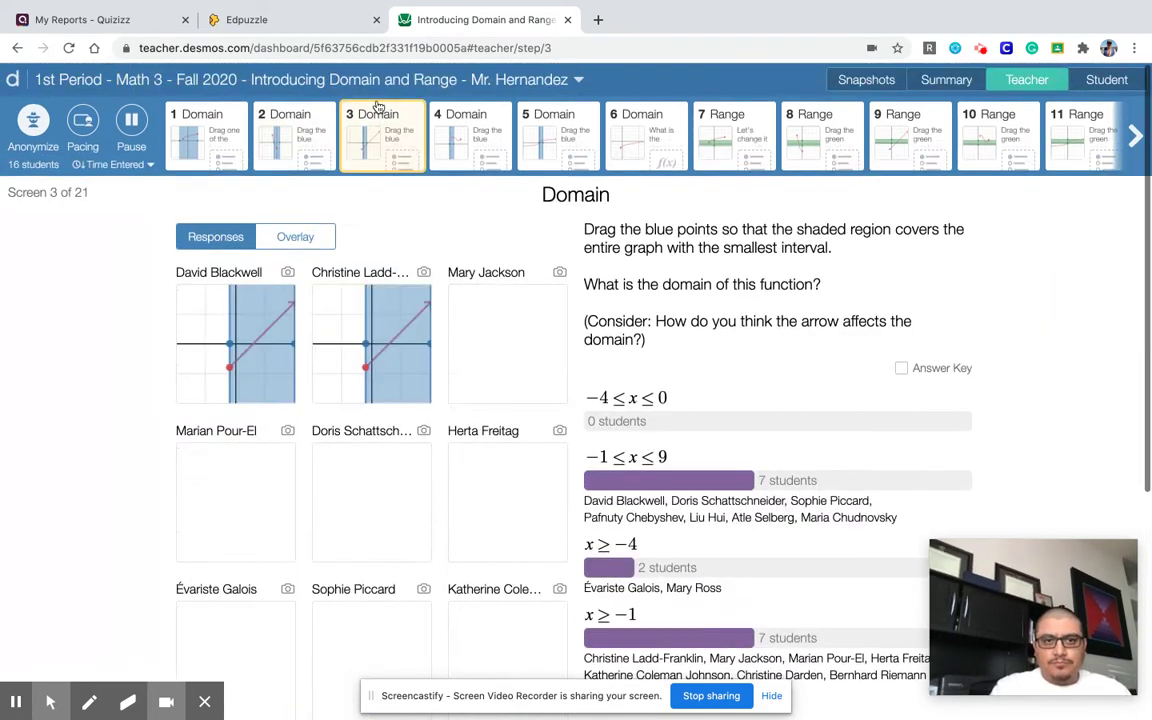
# Review a student's screen 3 response and feedback, then show screen 4's responses.
pyautogui.scroll(-4, 306, 248)
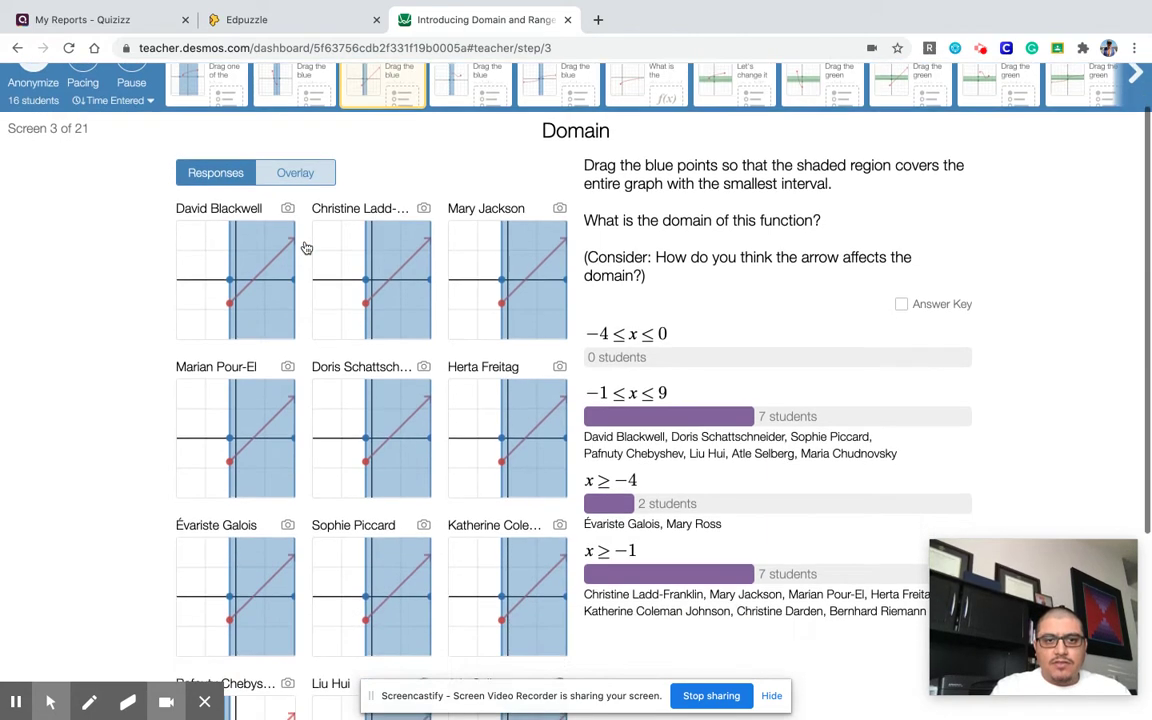
pyautogui.scroll(-3, 306, 248)
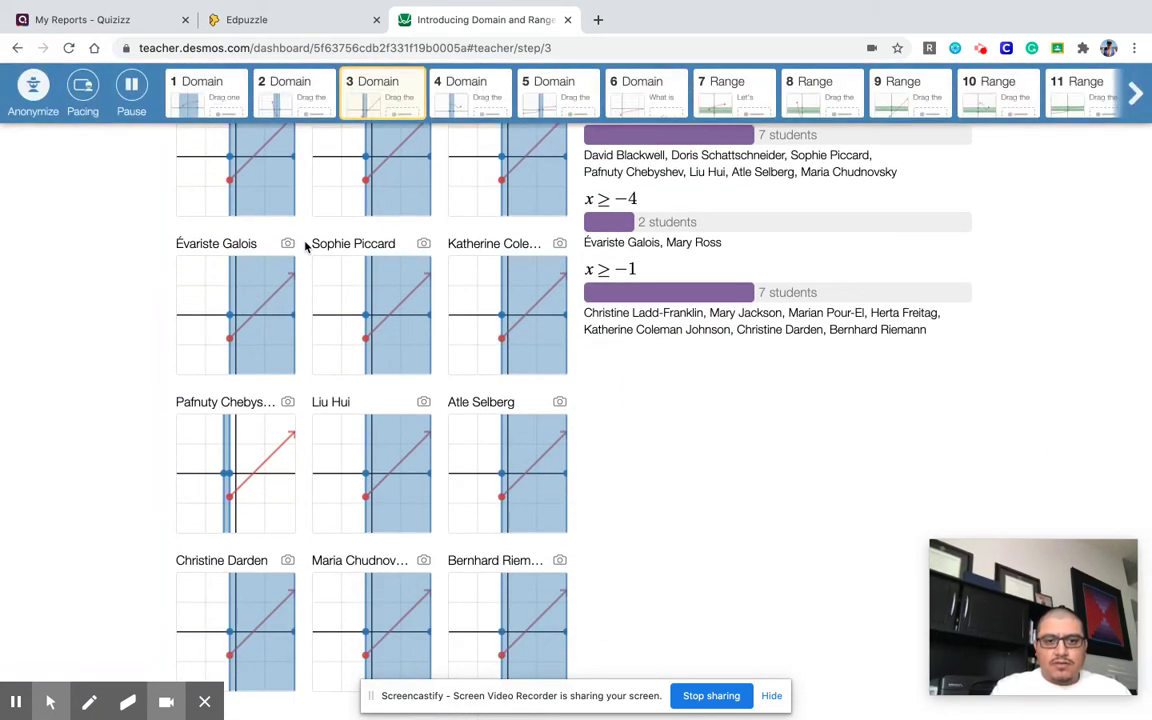
pyautogui.scroll(5, 306, 248)
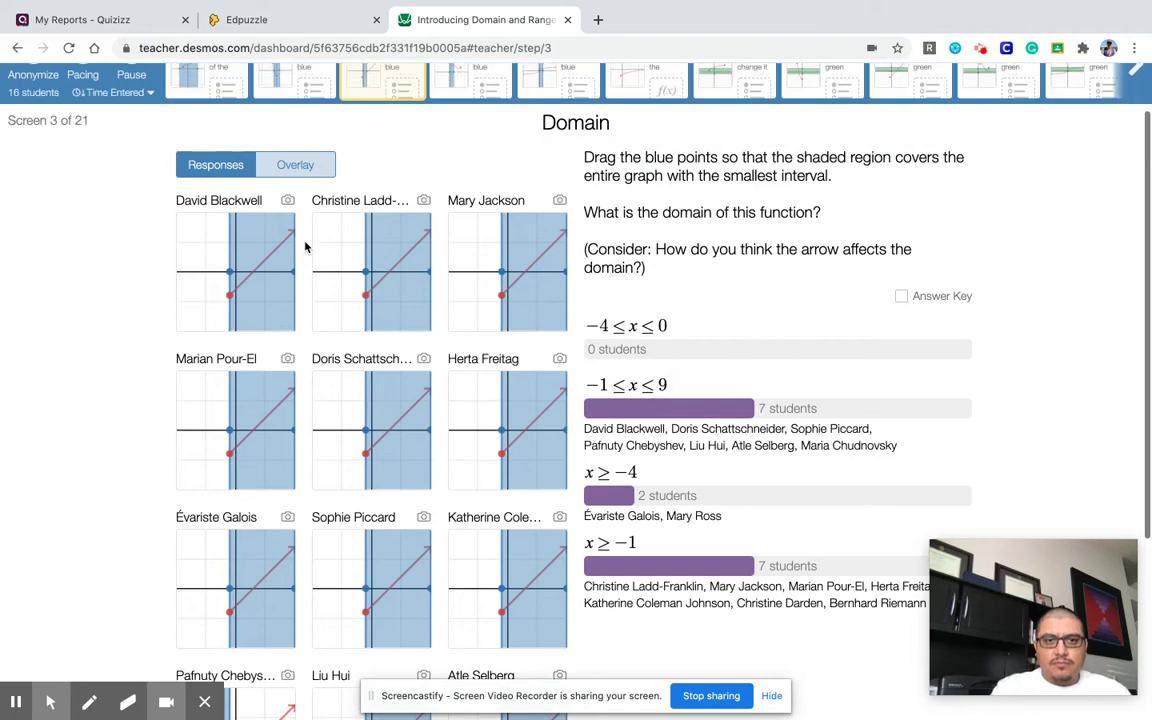
pyautogui.click(373, 269)
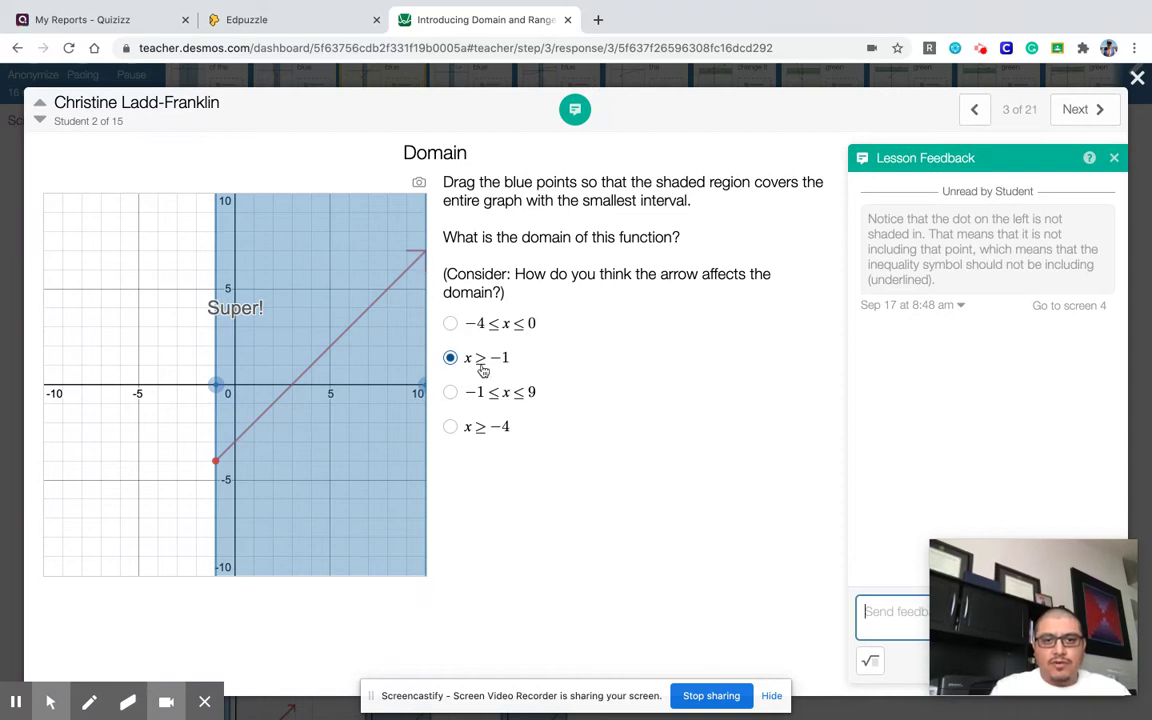
pyautogui.click(1137, 79)
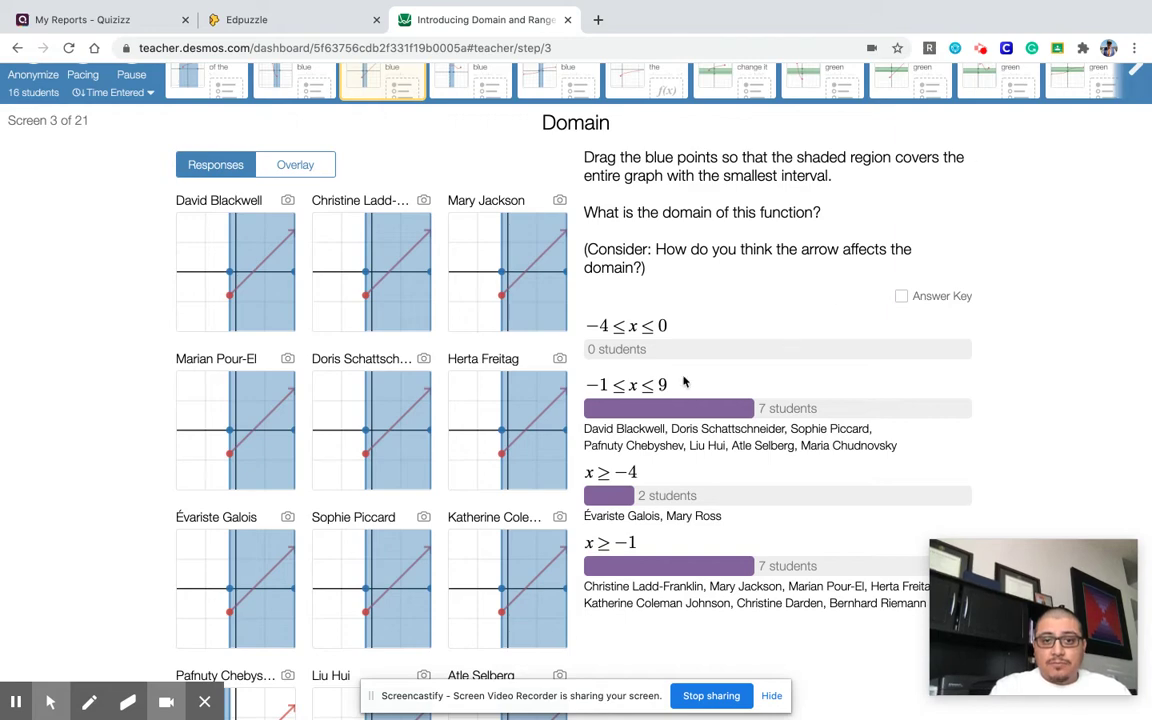
pyautogui.scroll(-1, 690, 370)
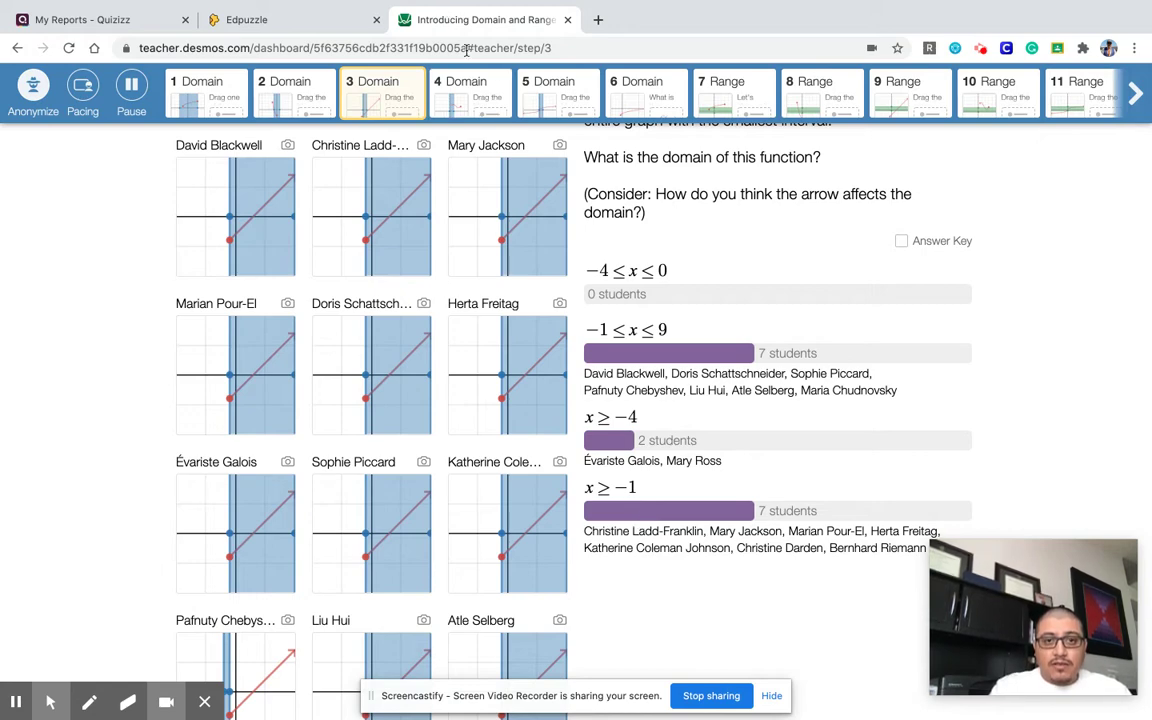
pyautogui.click(476, 112)
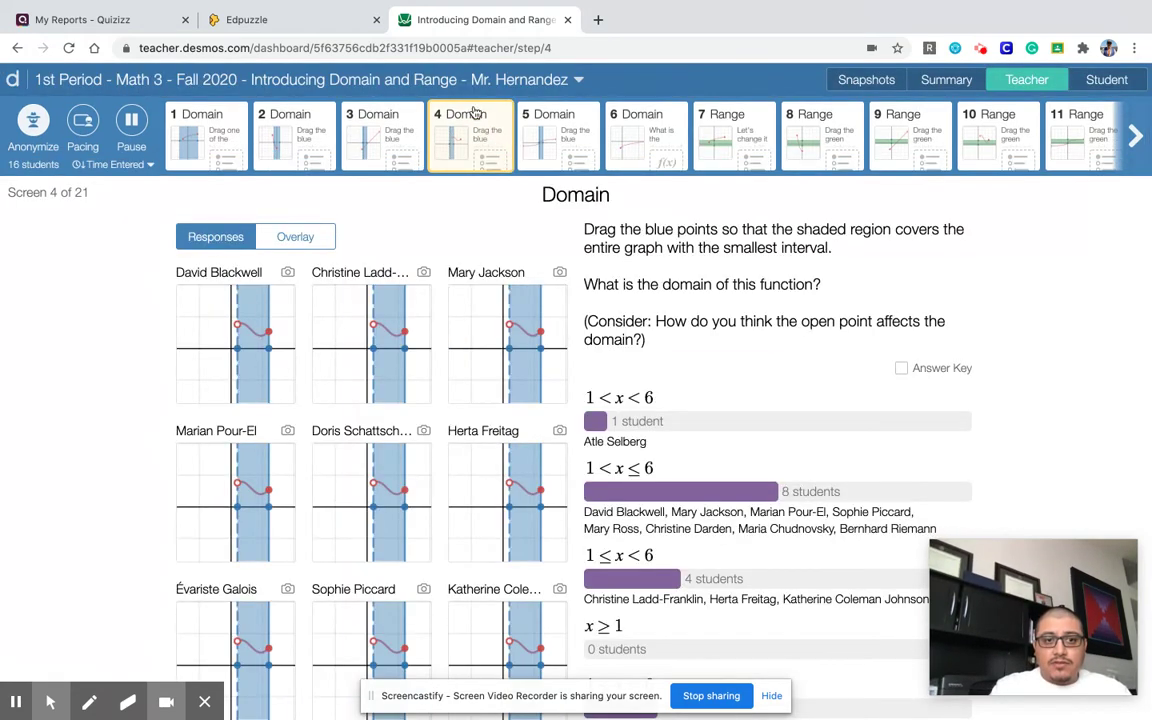
# Open the individual screen 4 response of a student who chose 1 ≤ x < 6.
pyautogui.scroll(-3, 436, 250)
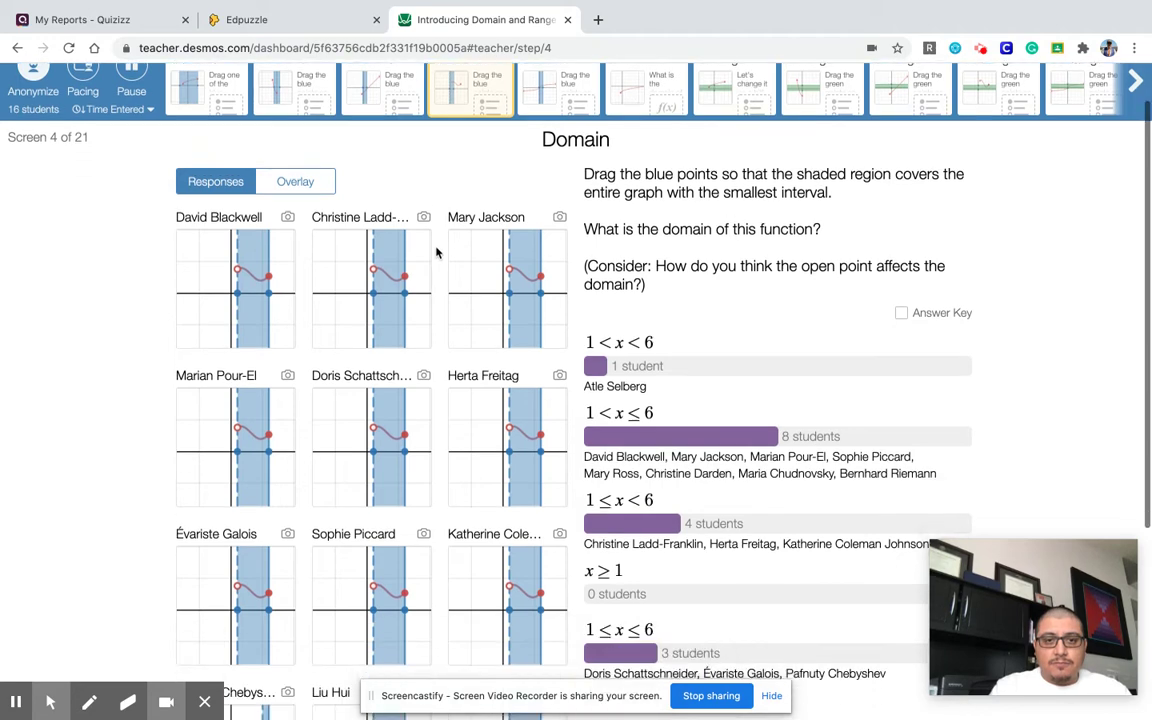
pyautogui.scroll(-5, 436, 252)
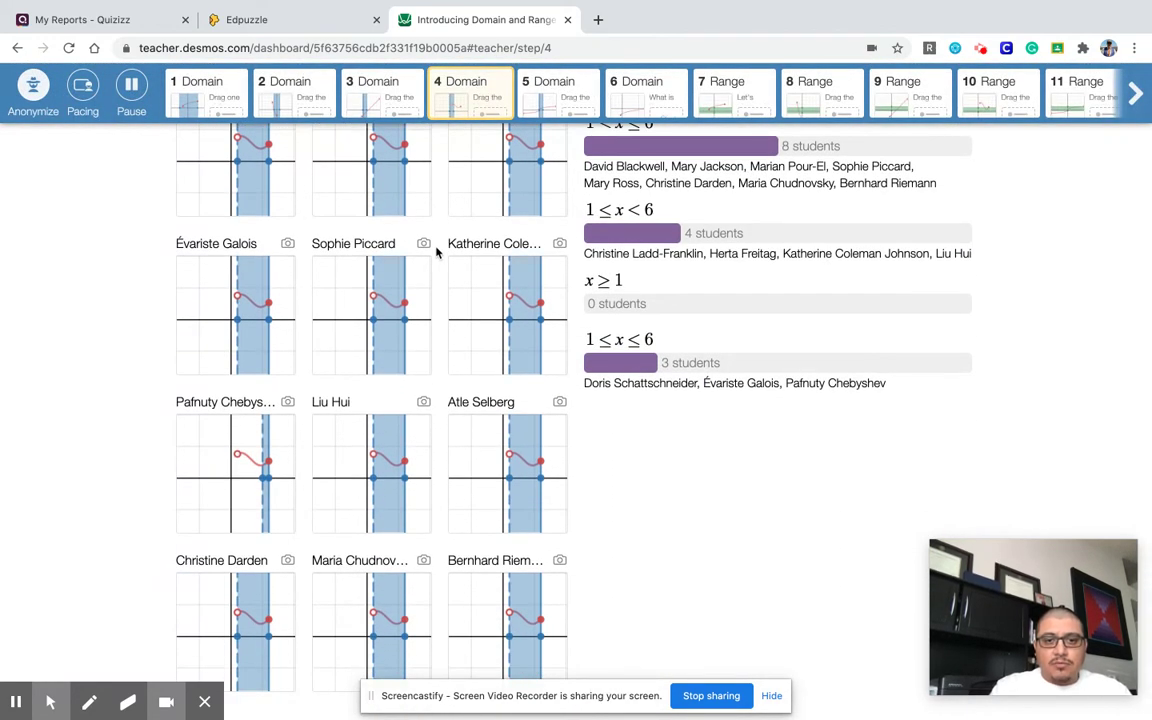
pyautogui.scroll(2, 436, 252)
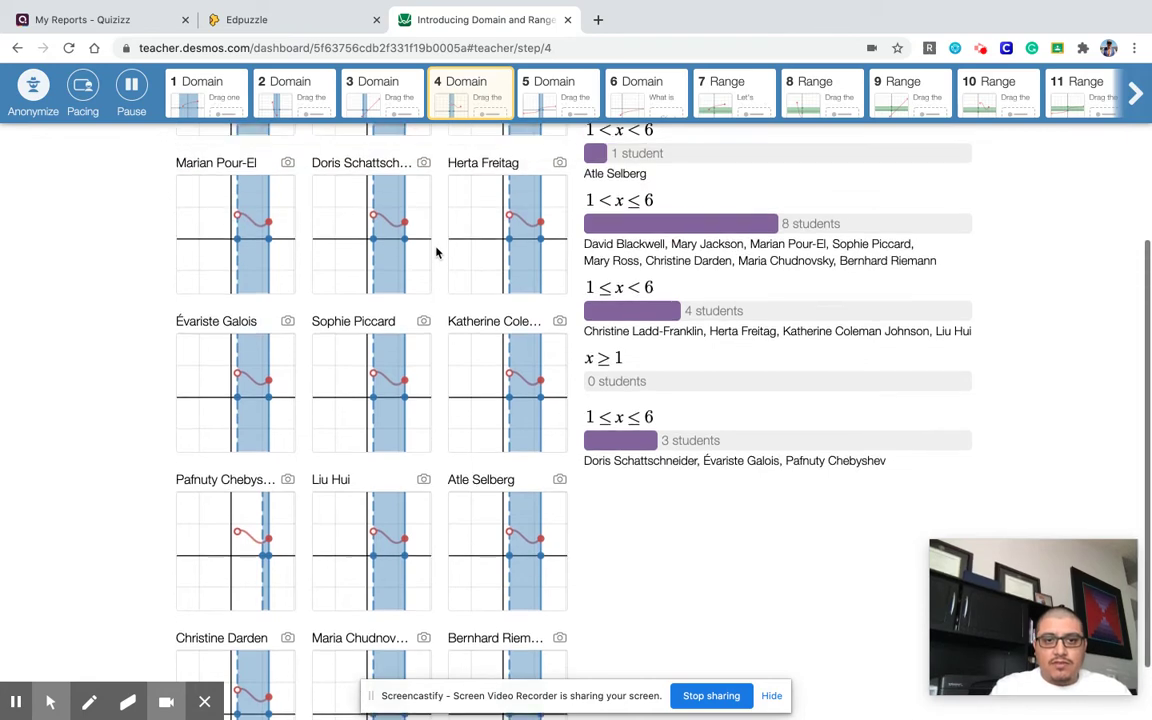
pyautogui.scroll(3, 436, 252)
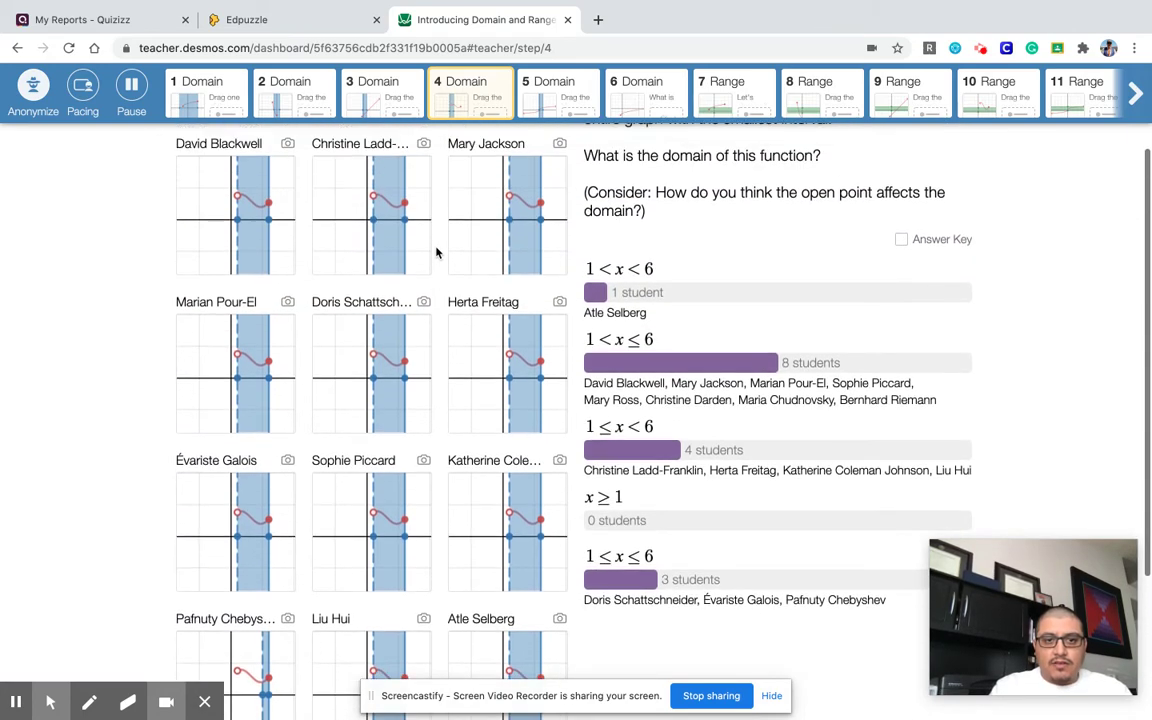
pyautogui.scroll(-2, 436, 252)
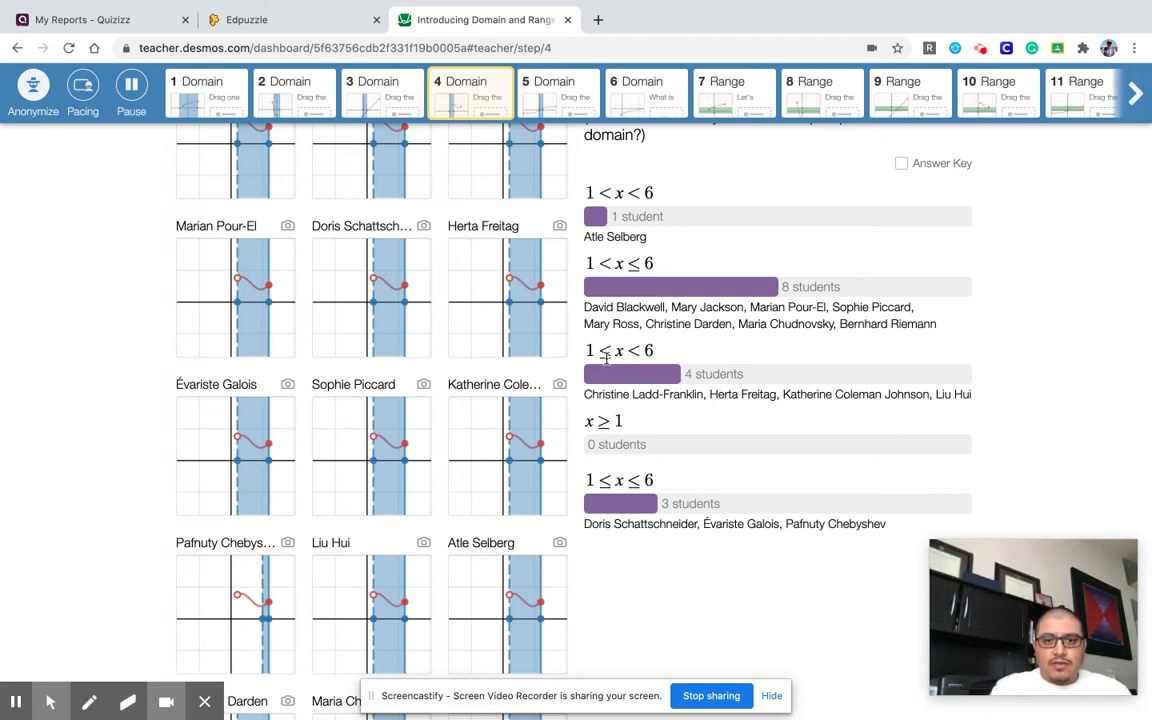
pyautogui.click(527, 323)
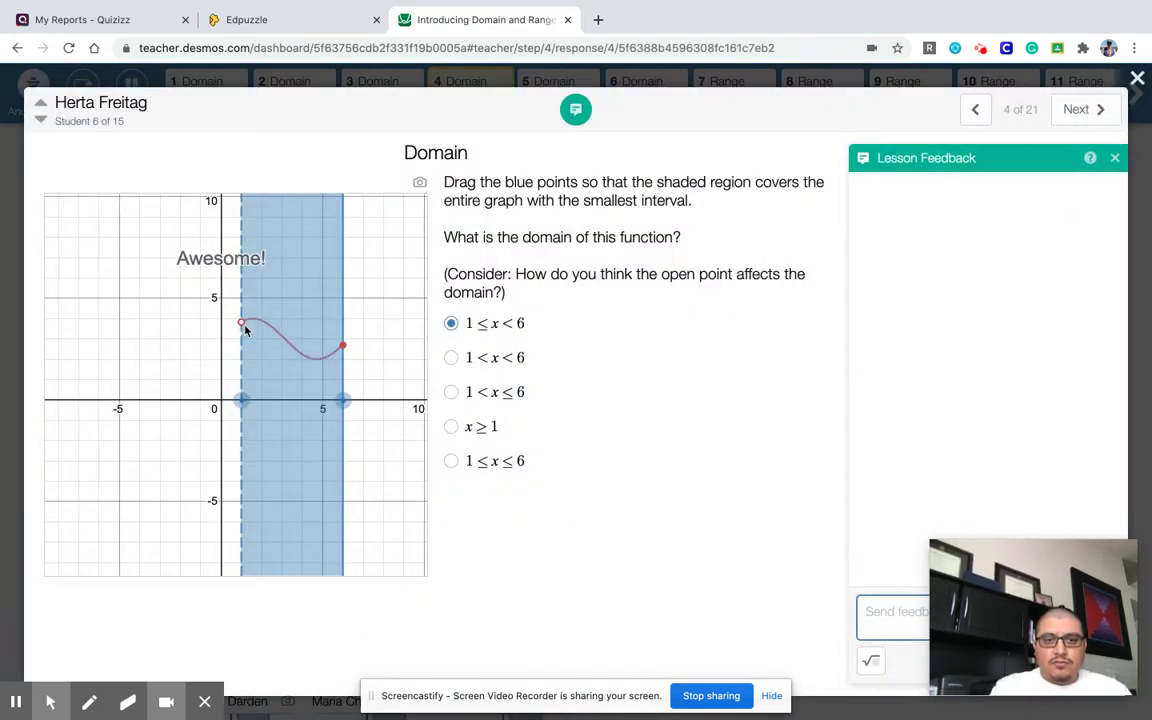
# Change the student's screen 4 answer to 1 < x ≤ 6, then show screen 5.
pyautogui.click(450, 360)
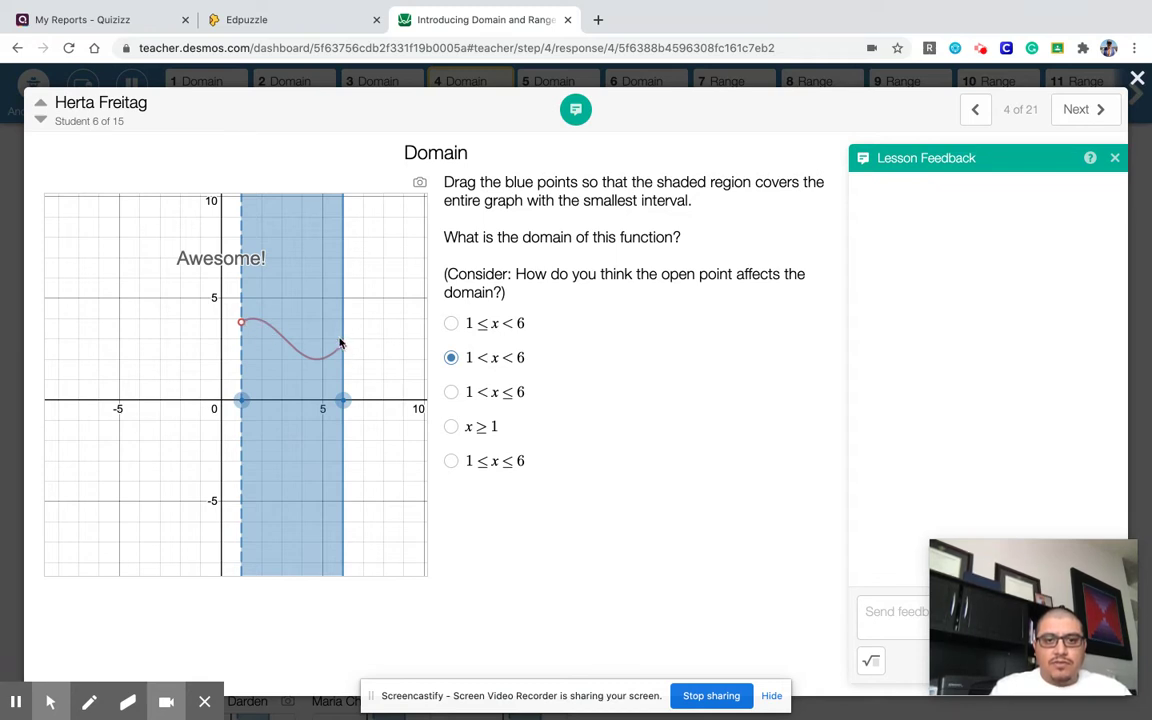
pyautogui.click(450, 394)
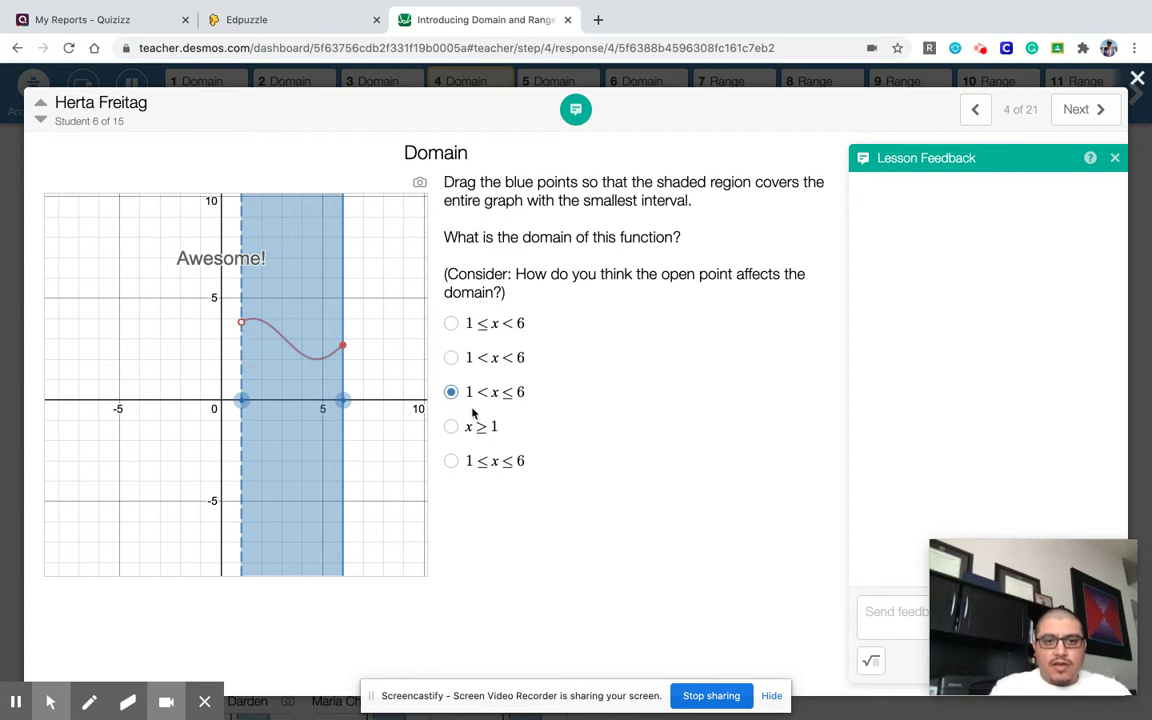
pyautogui.click(1136, 78)
pyautogui.scroll(-1, 659, 297)
pyautogui.scroll(2, 661, 300)
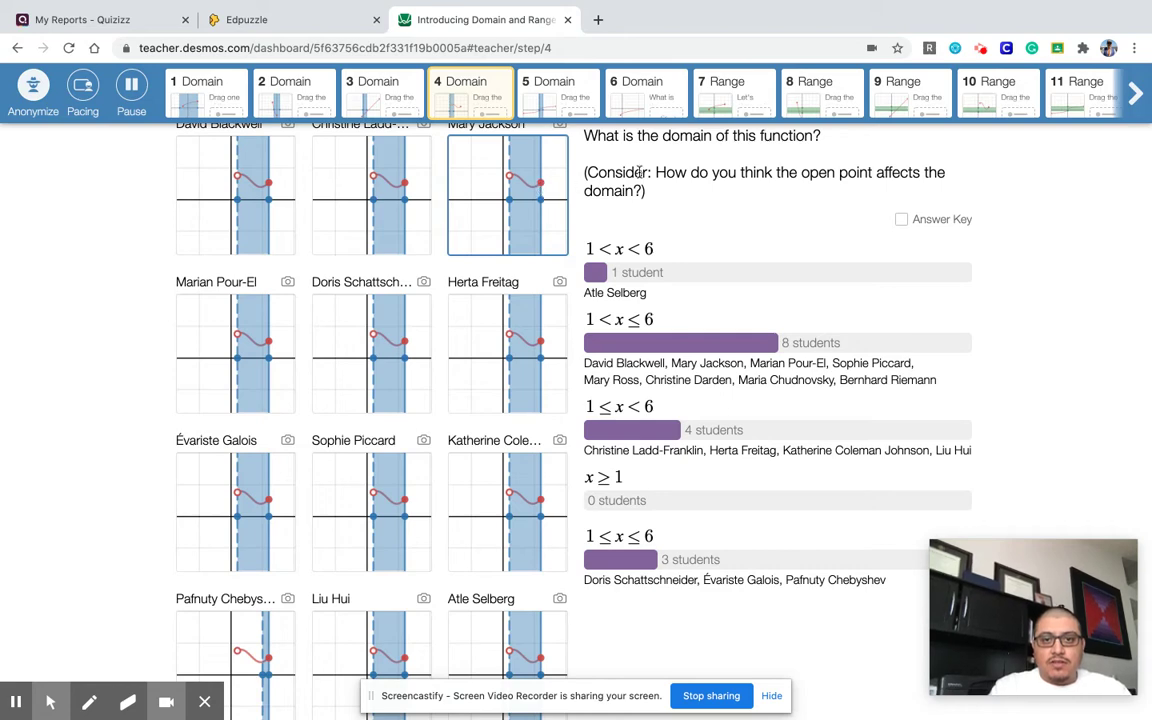
pyautogui.click(572, 106)
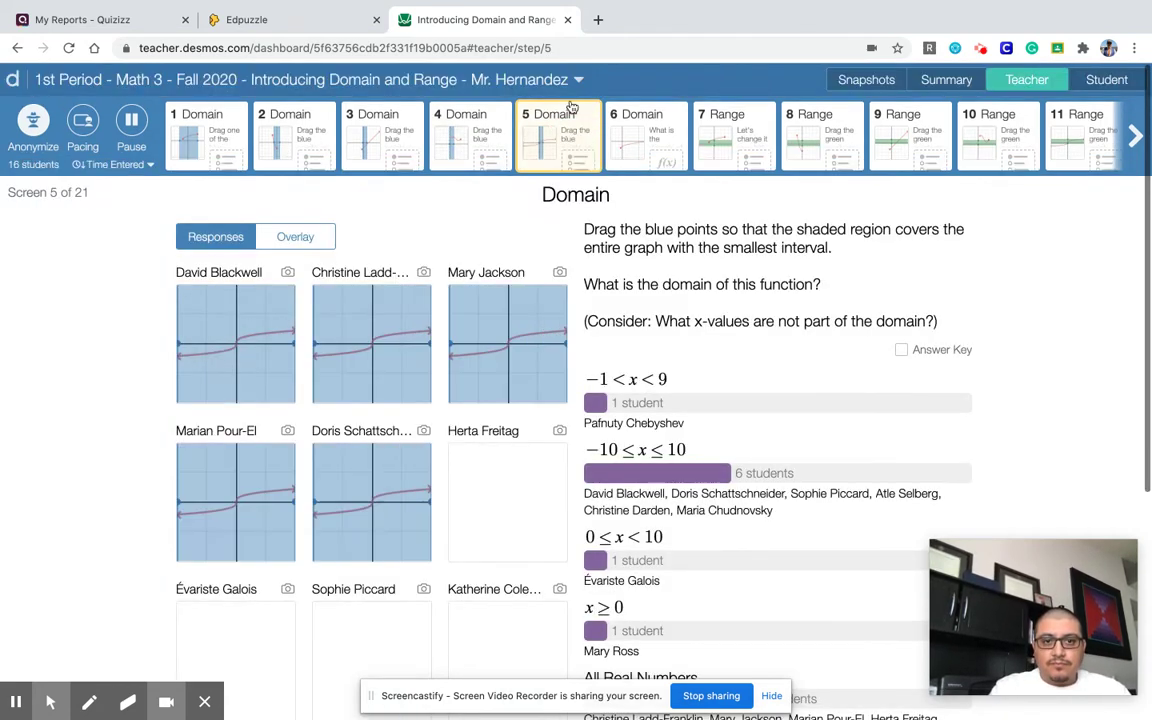
pyautogui.scroll(-5, 309, 358)
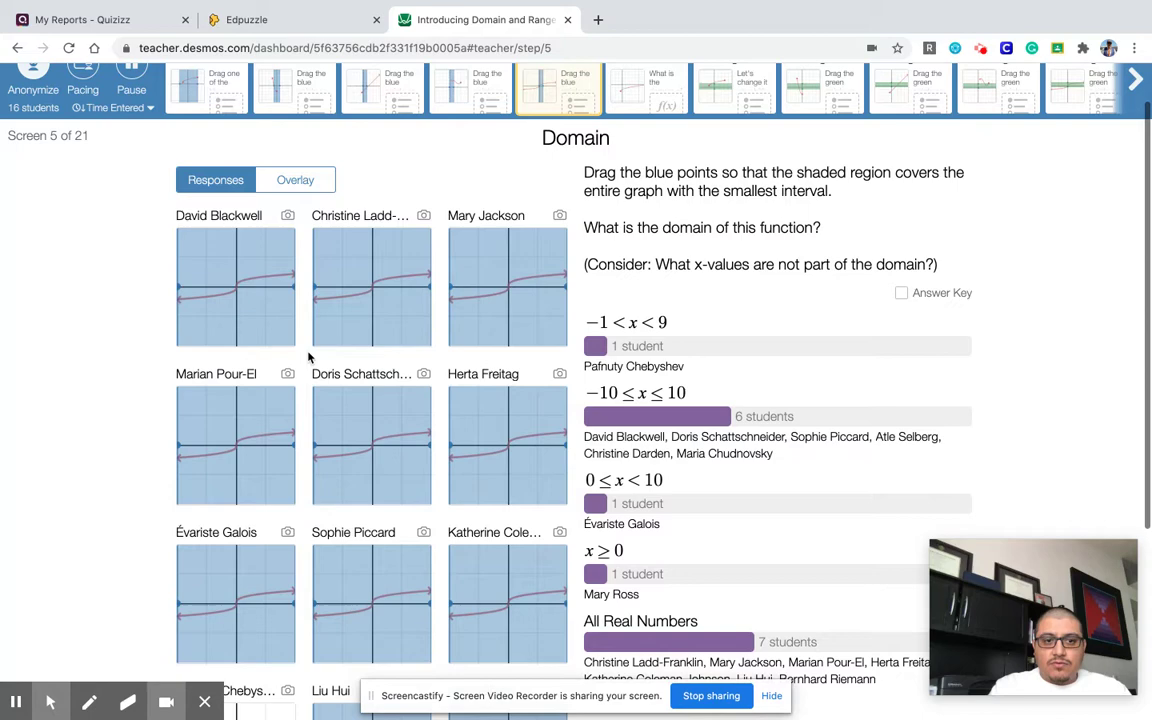
pyautogui.scroll(5, 309, 358)
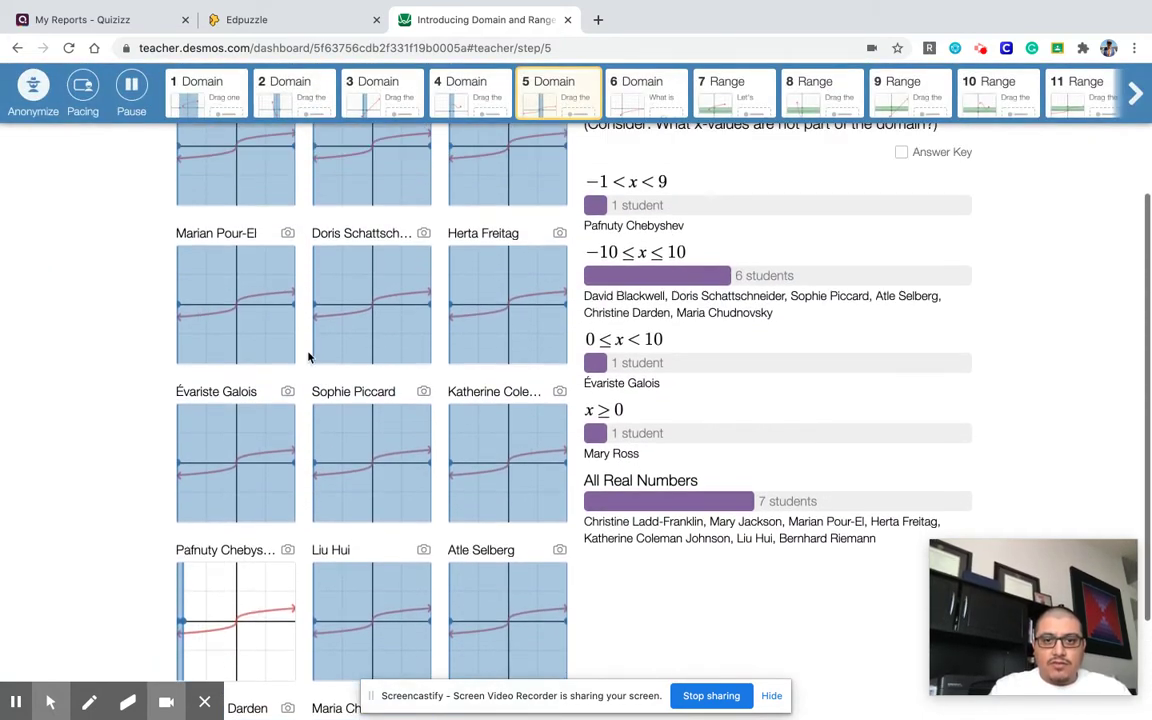
pyautogui.scroll(-3, 508, 432)
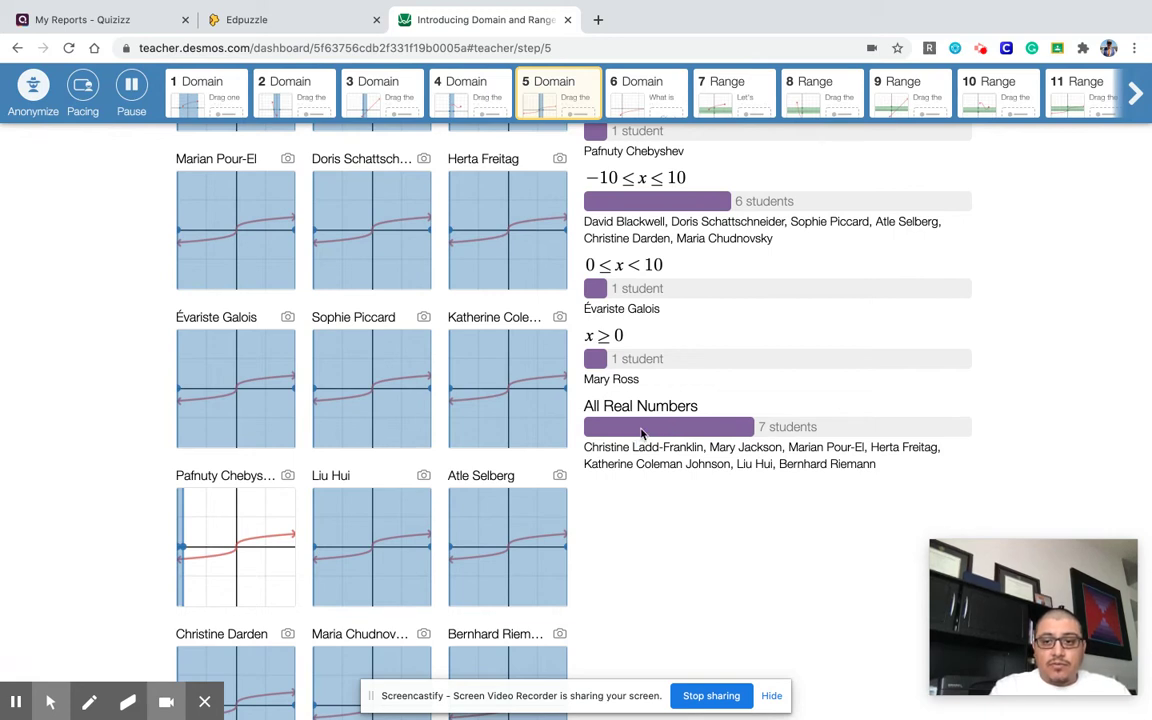
pyautogui.click(643, 88)
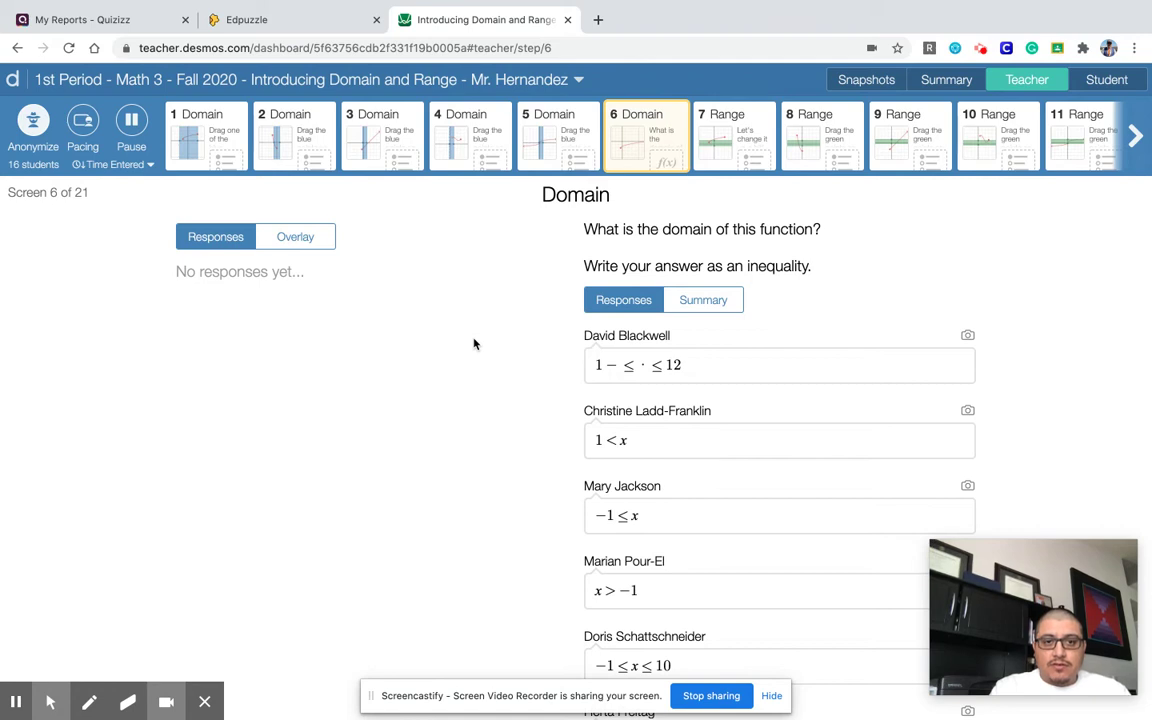
# Open the first student's written screen 6 domain answer.
pyautogui.scroll(-1, 474, 344)
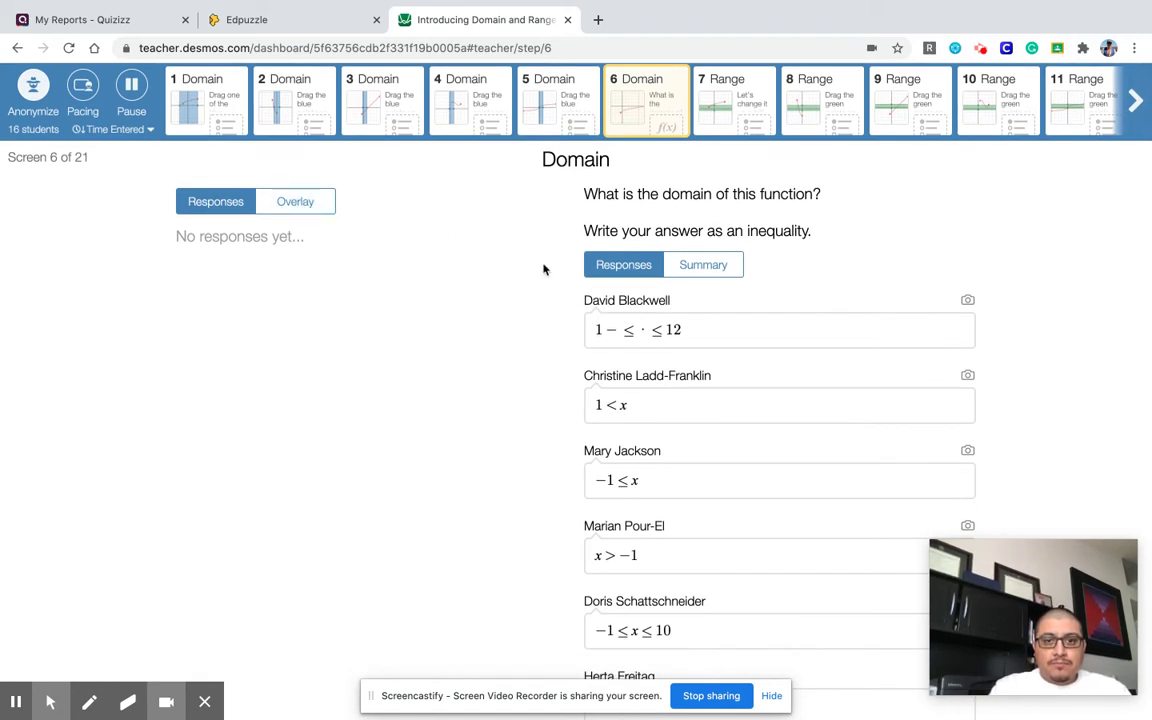
pyautogui.click(604, 329)
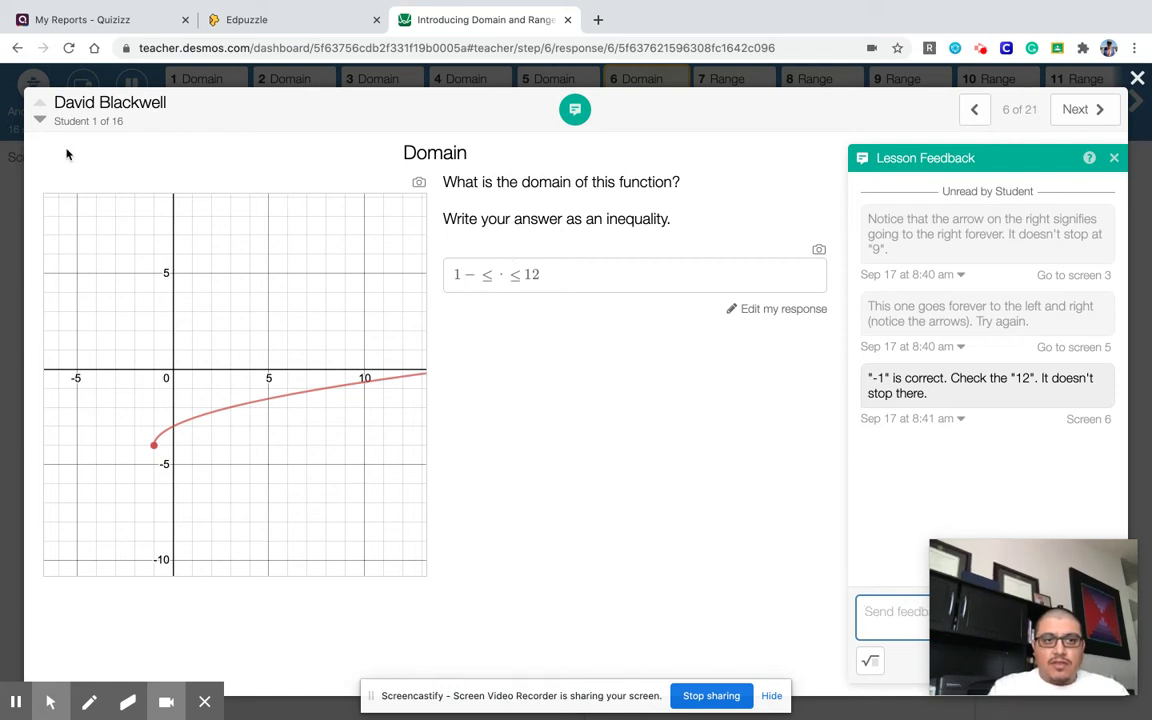
# Correct the second student's screen 6 answer from 1 < x to −1 < x.
pyautogui.click(40, 120)
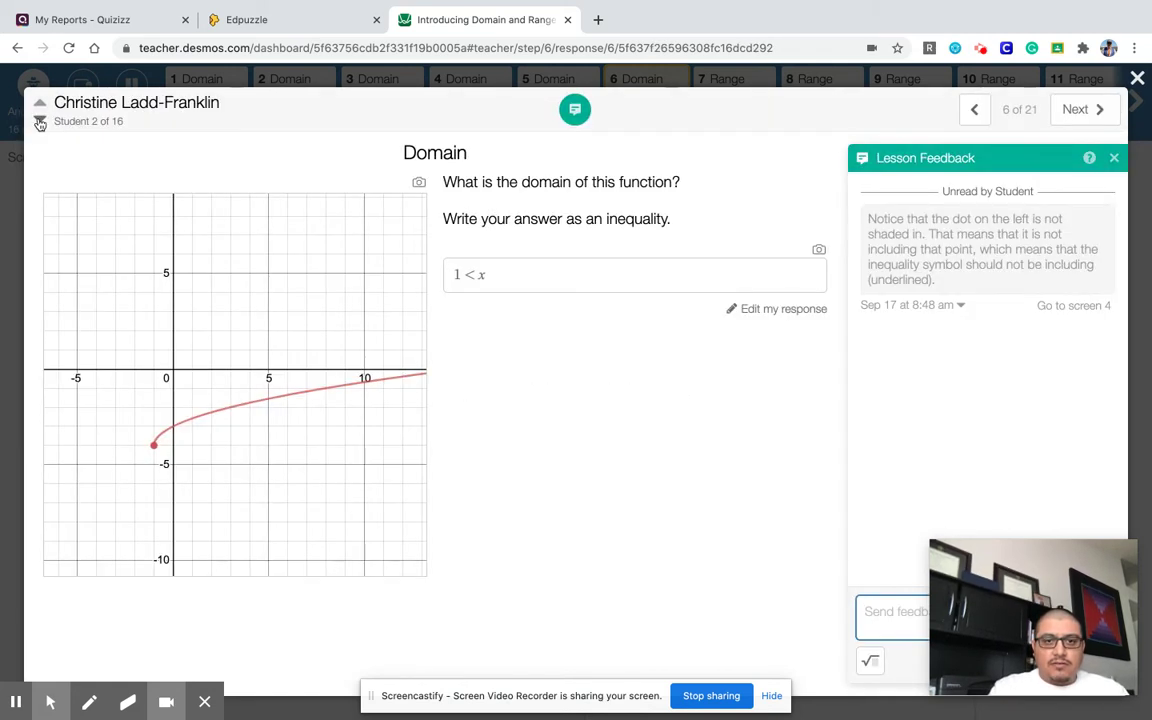
pyautogui.click(460, 279)
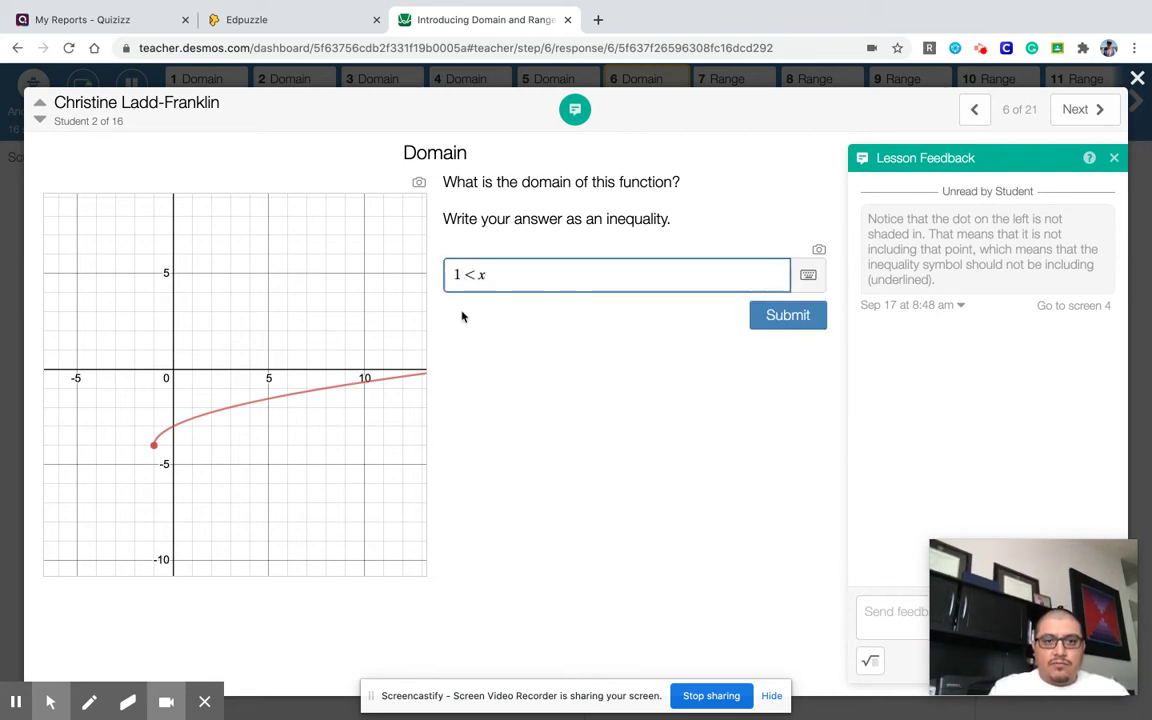
pyautogui.press('Left')
pyautogui.write('-')
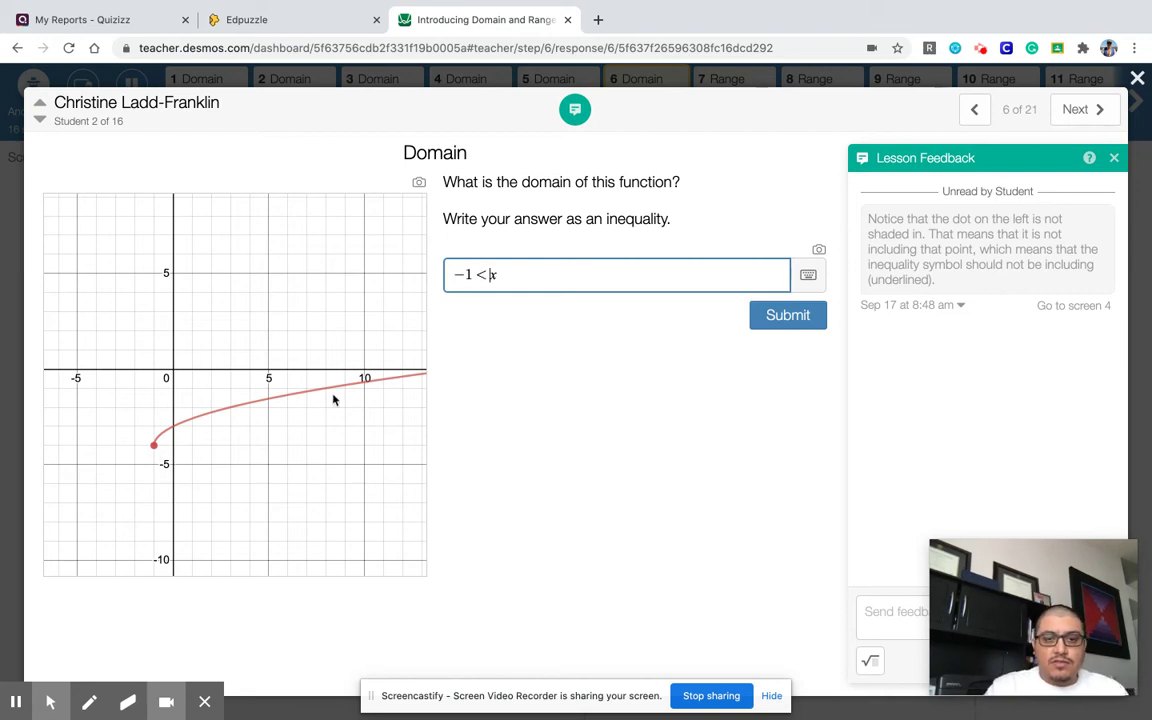
# Trim the fifth student's answer from −1 ≤ x ≤ 10 to −1 ≤ x.
pyautogui.click(38, 119)
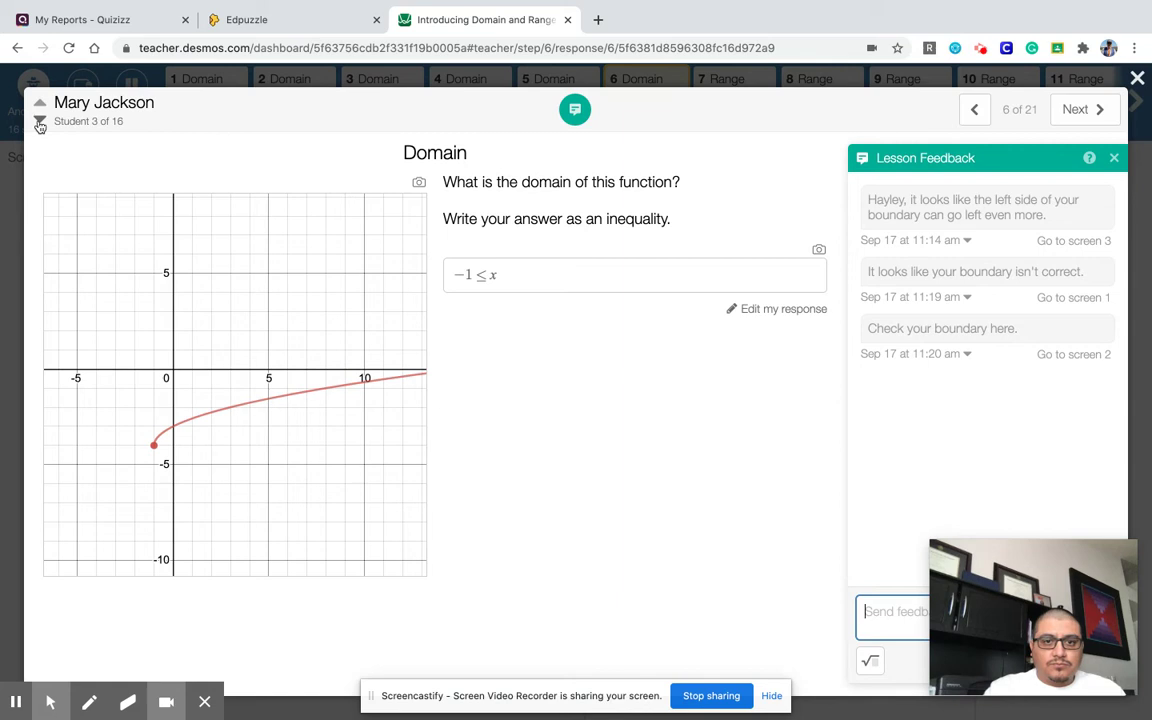
pyautogui.click(39, 121)
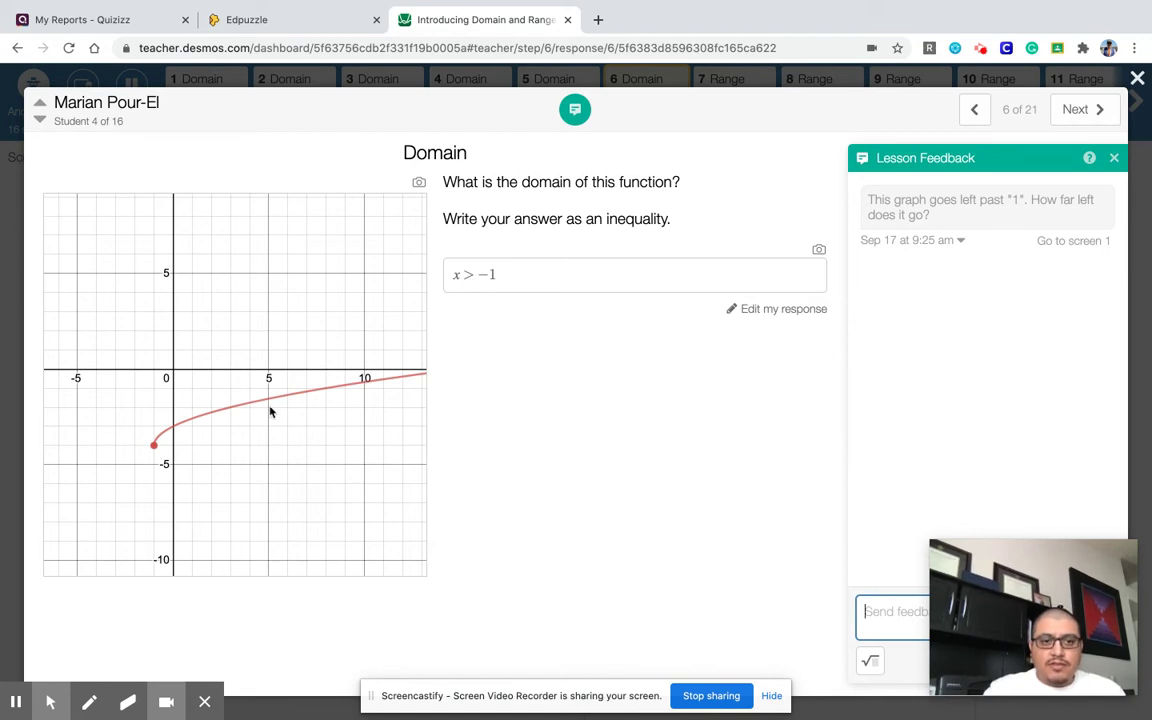
pyautogui.click(40, 120)
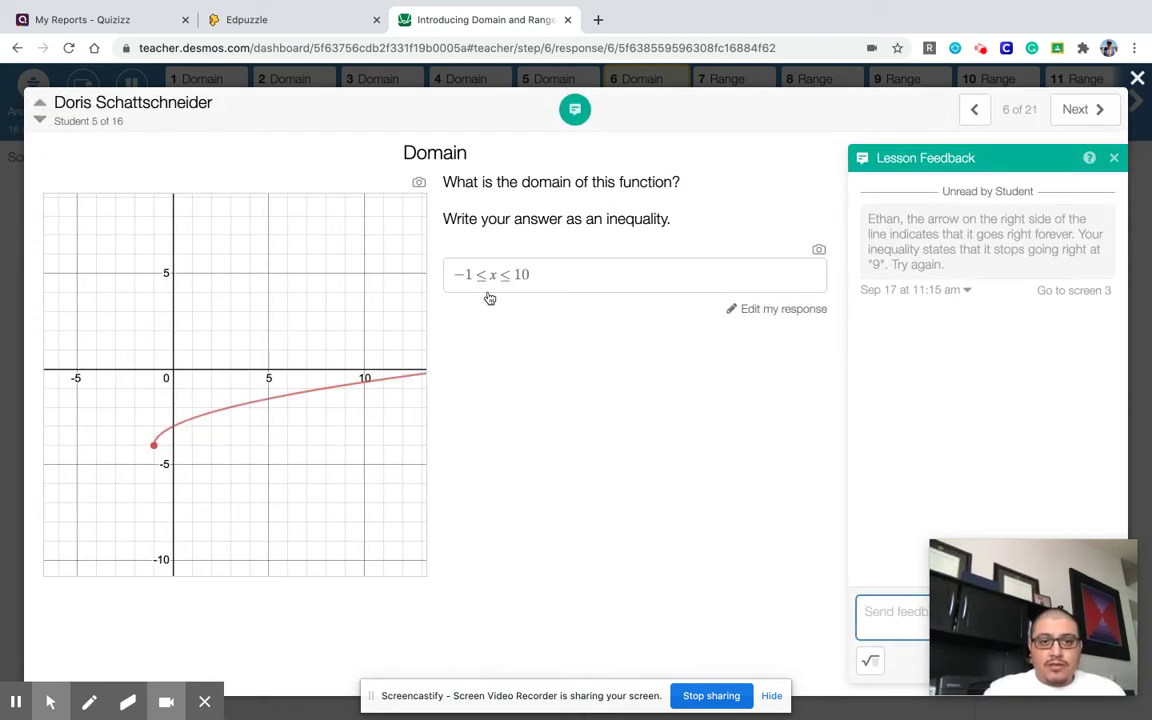
pyautogui.click(541, 279)
pyautogui.press('BackSpace')
pyautogui.press('BackSpace')
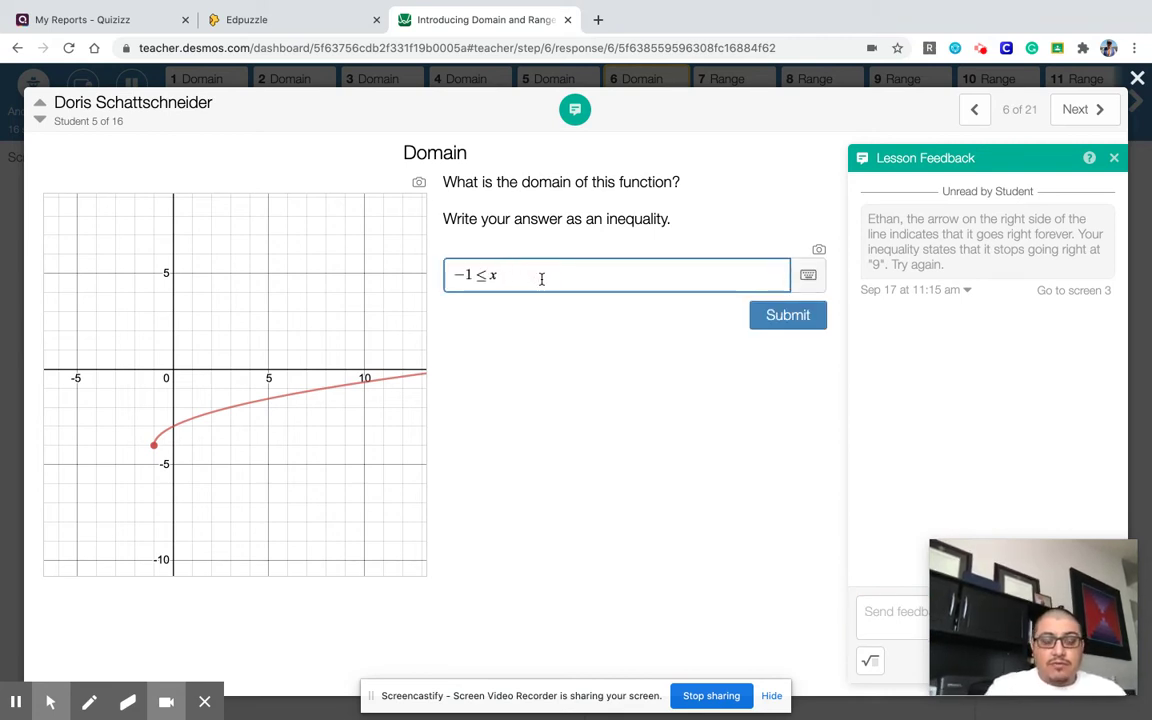
pyautogui.click(42, 122)
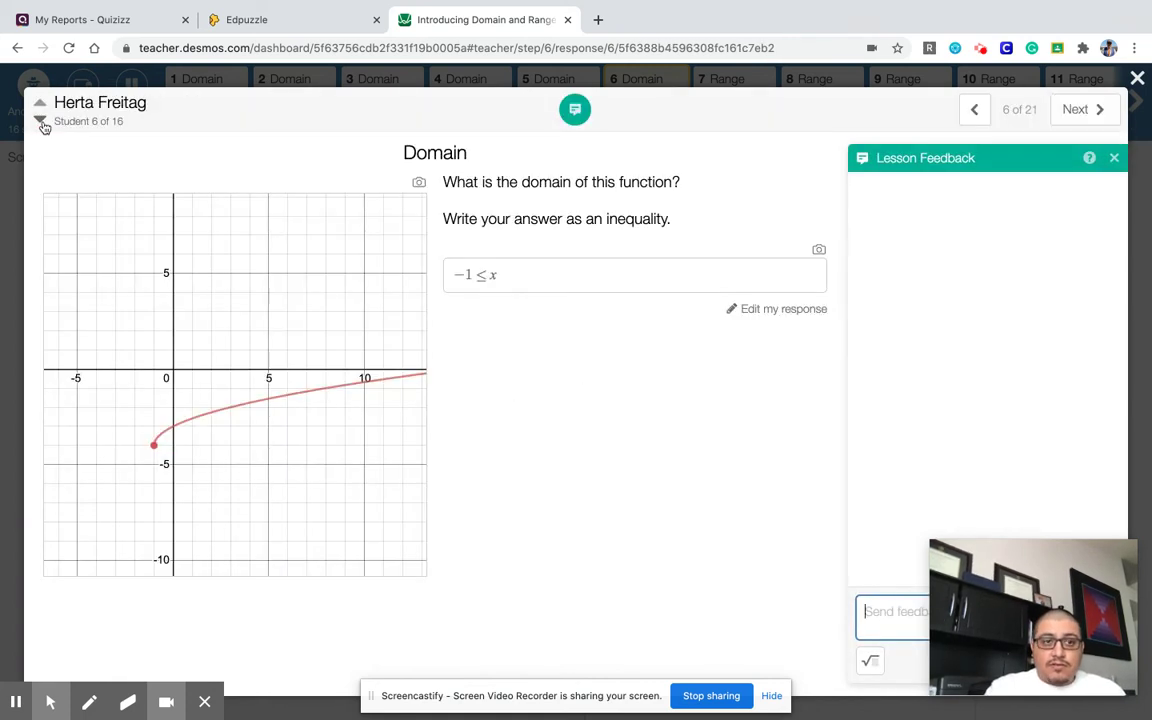
# Step through the next students, opening the answers x < −1 and −1 ≤ x ≤ 15 for editing.
pyautogui.click(42, 122)
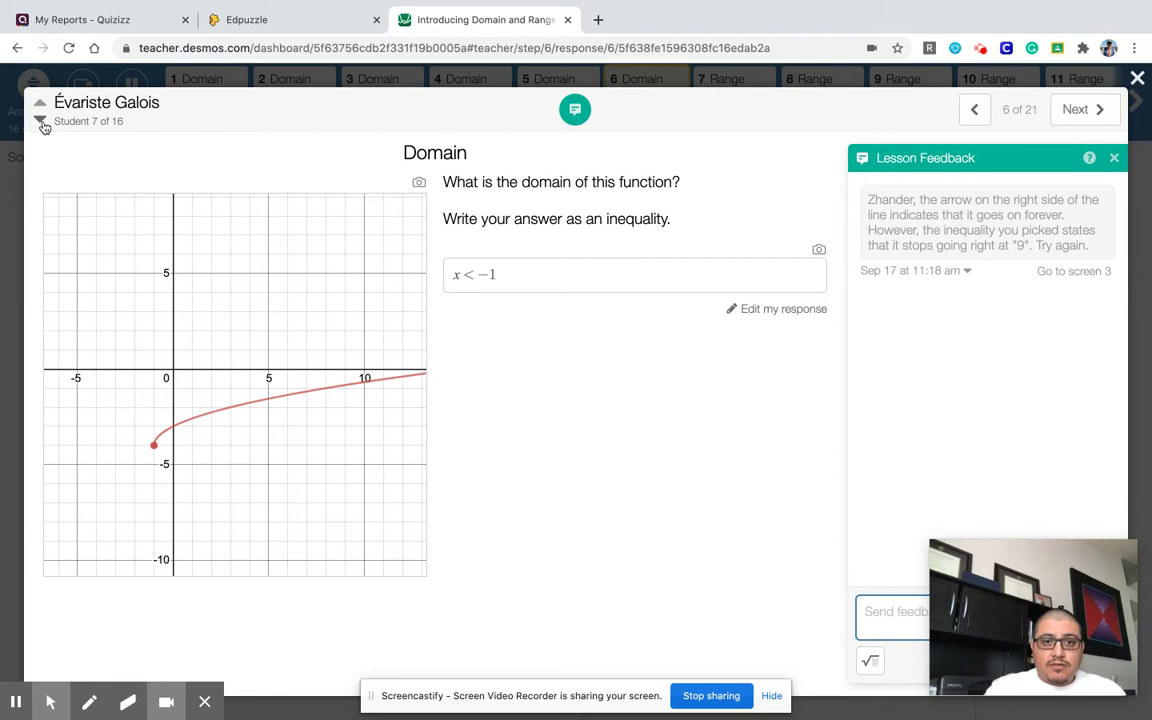
pyautogui.click(474, 285)
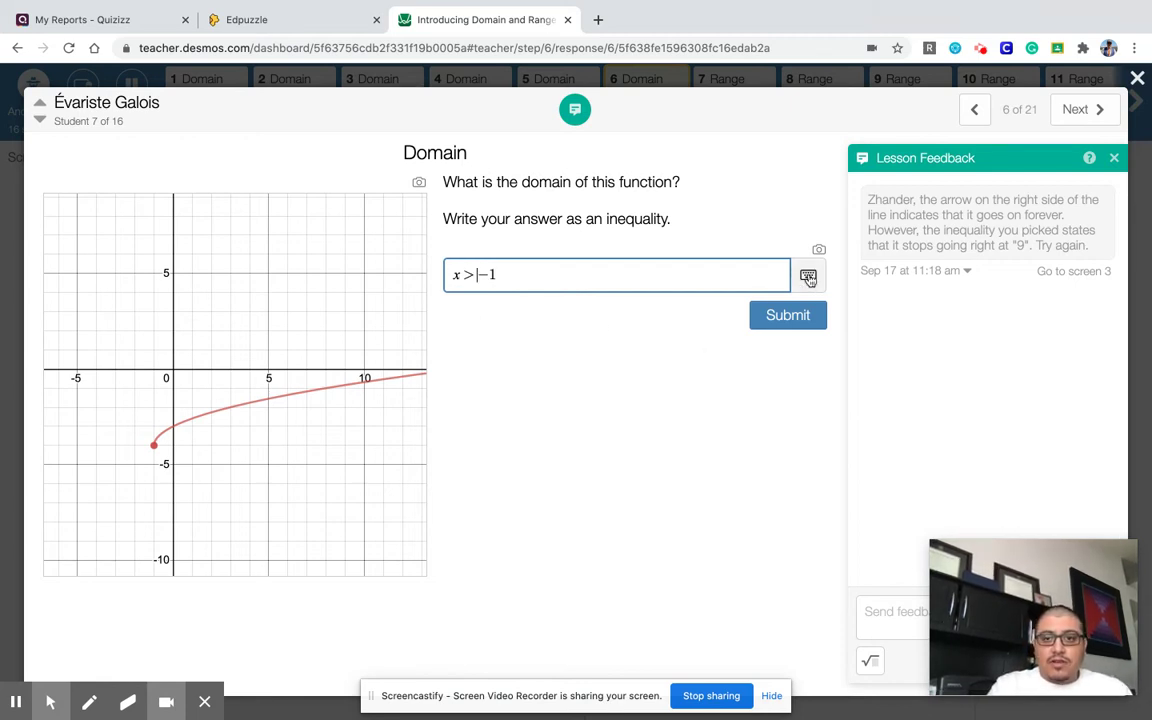
pyautogui.click(40, 120)
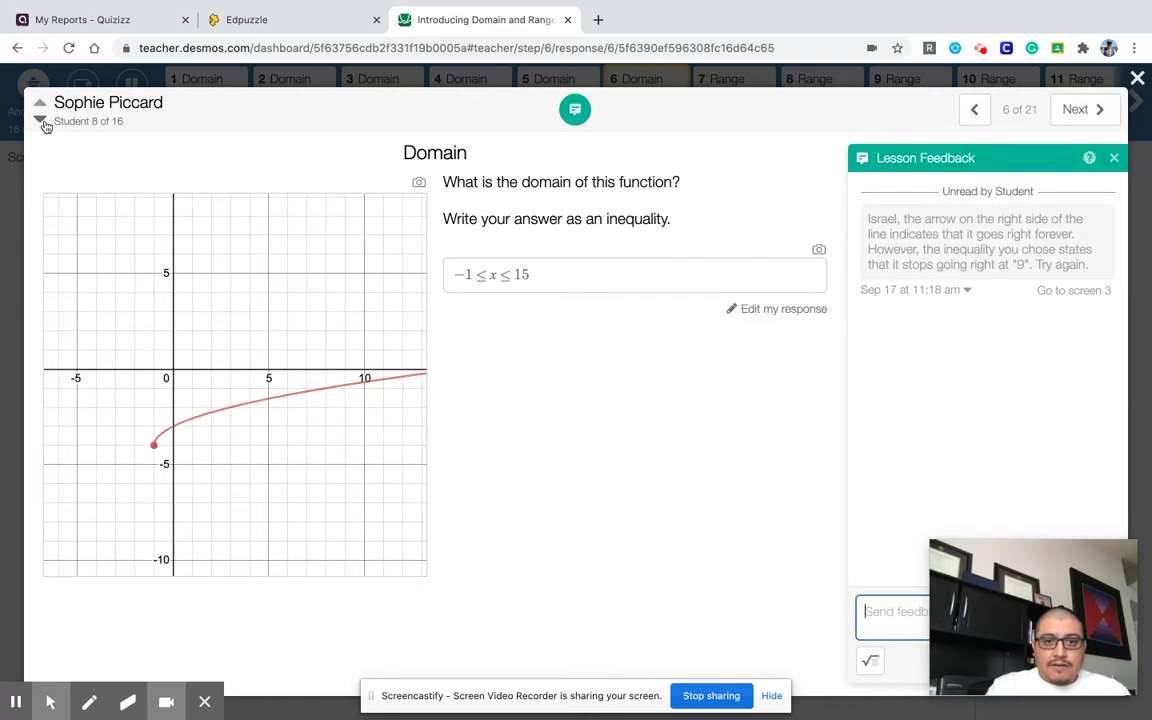
pyautogui.click(543, 282)
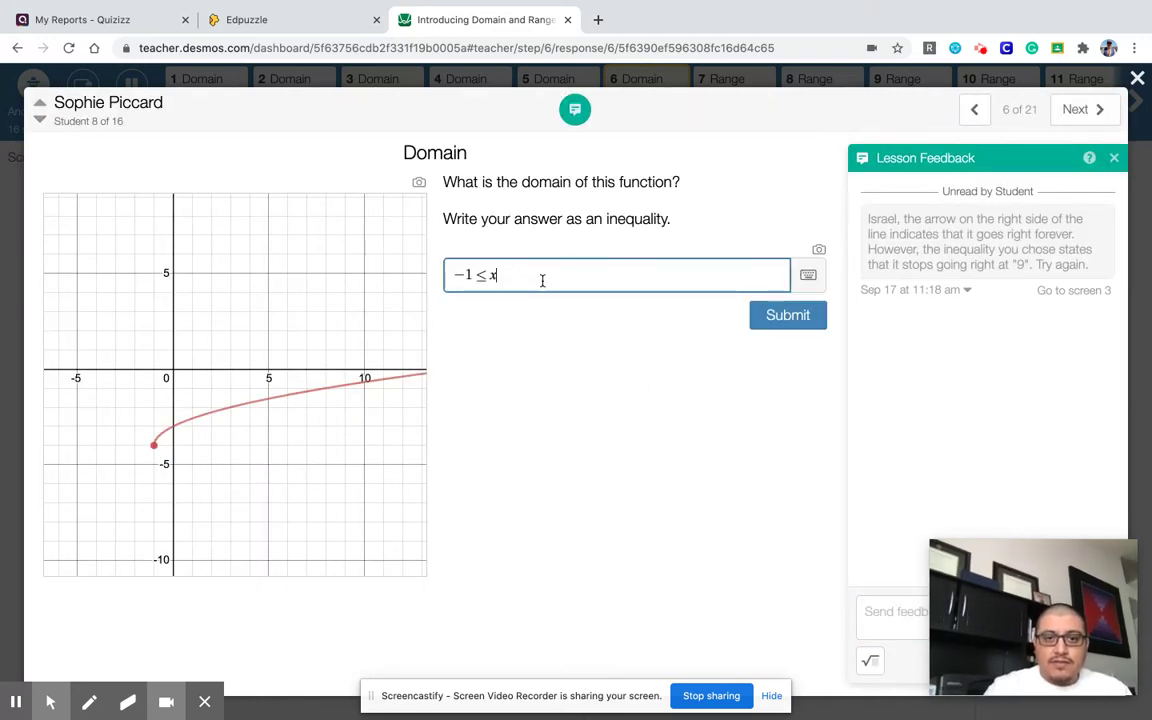
pyautogui.click(41, 121)
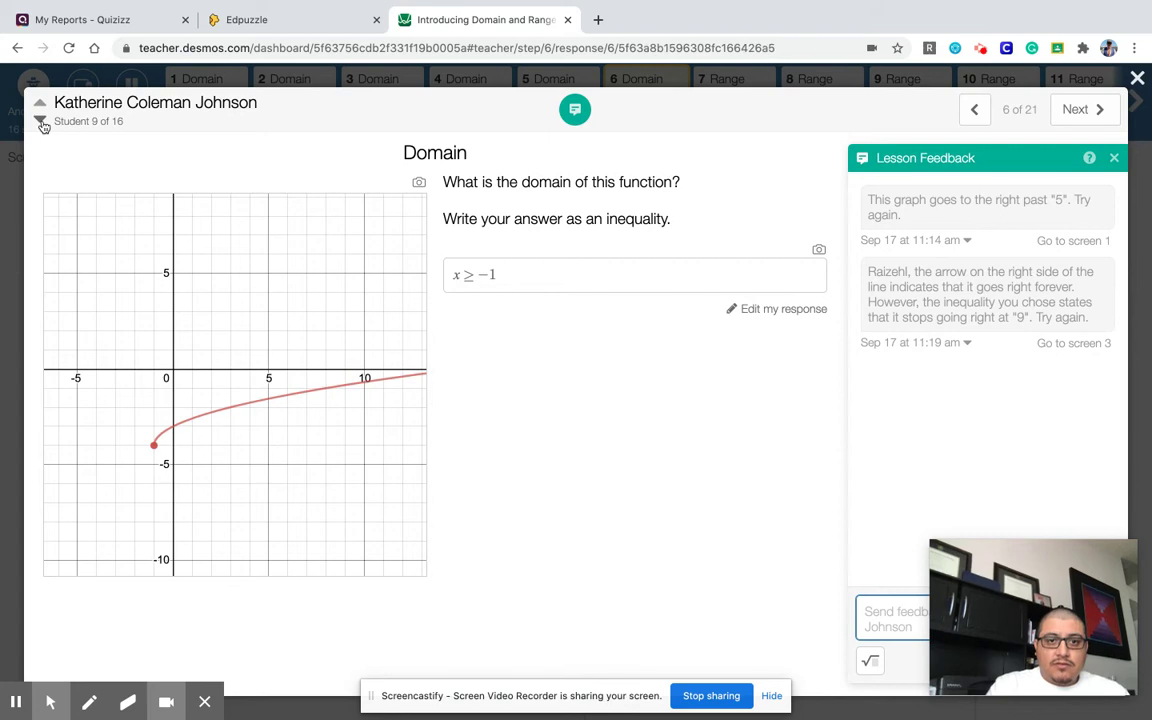
pyautogui.click(41, 121)
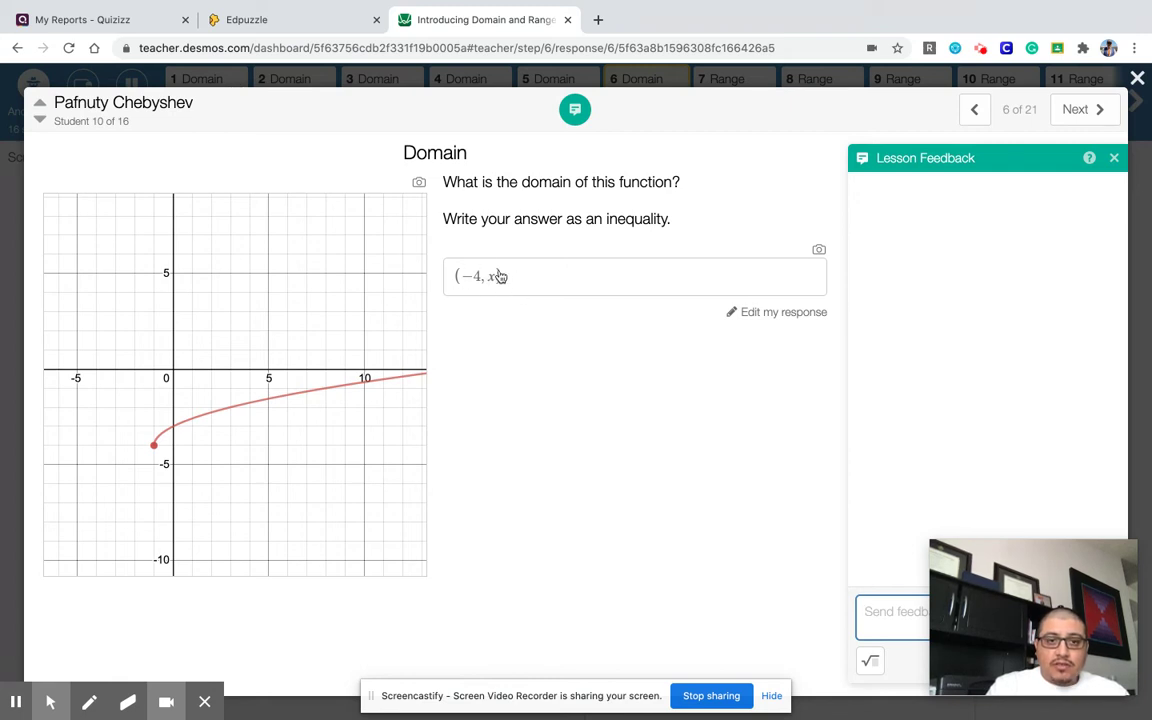
# Trim student 12's answer from −1 < x < 3 to −1 < x and close the view.
pyautogui.click(40, 122)
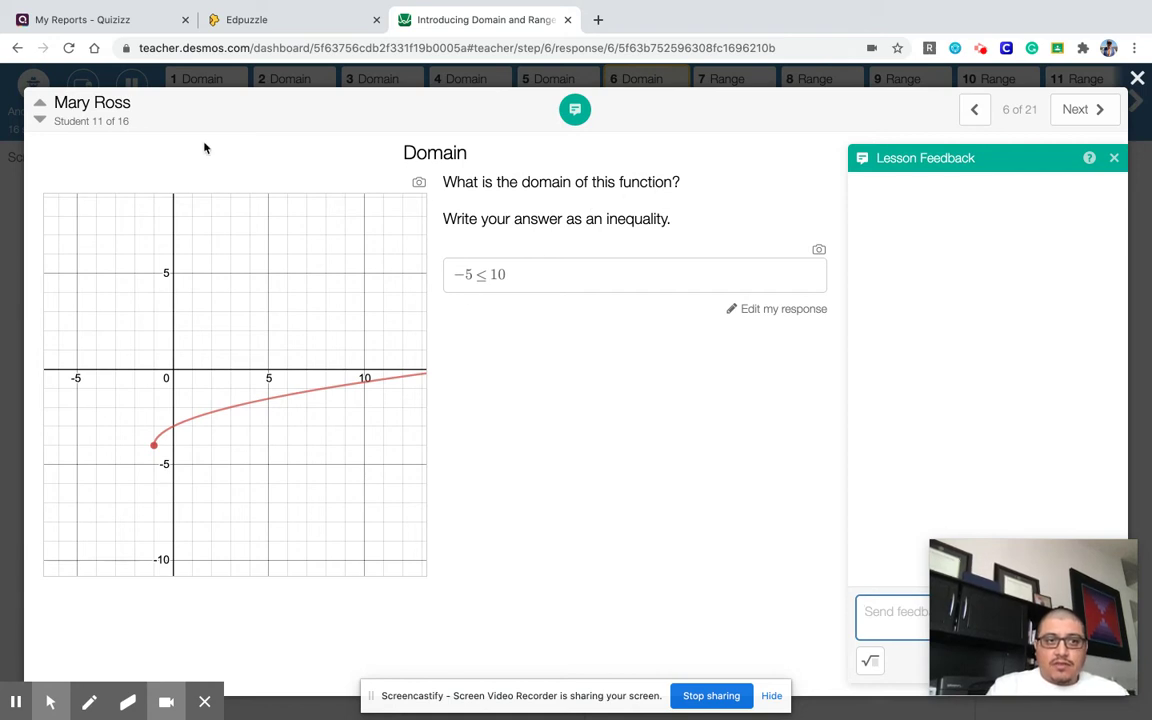
pyautogui.click(40, 121)
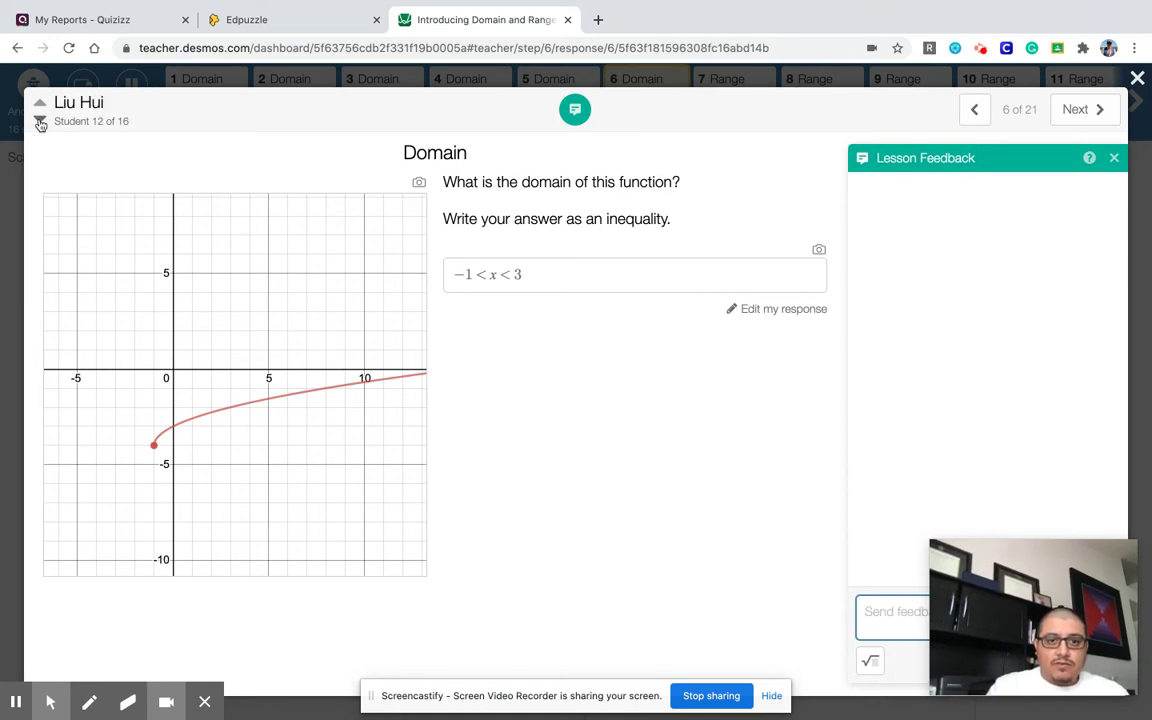
pyautogui.click(559, 270)
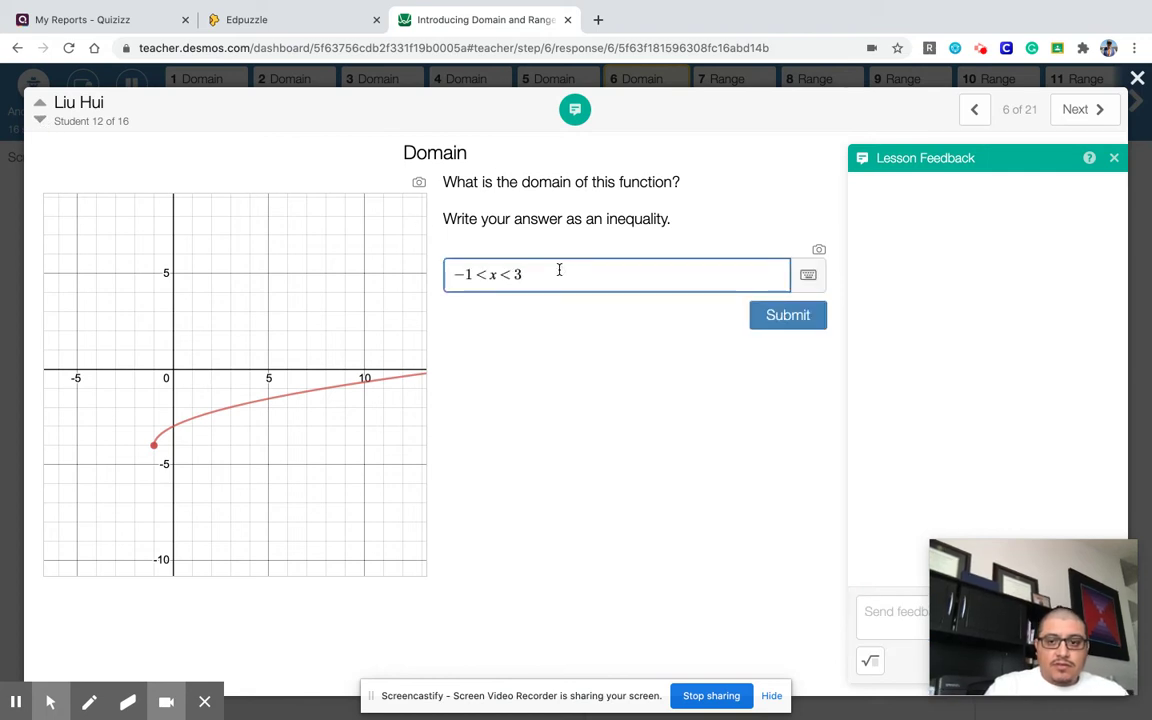
pyautogui.press('BackSpace')
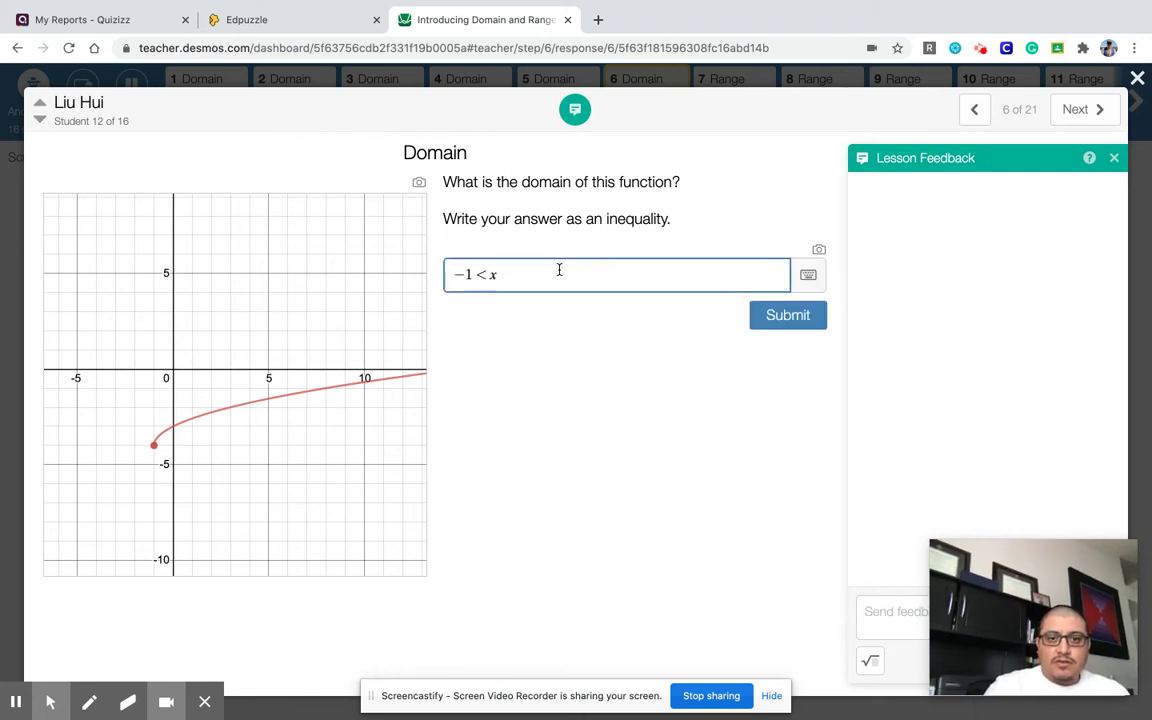
pyautogui.click(1137, 81)
# Show screen 7 Range results and scroll down through the student graphs and tallies.
pyautogui.click(733, 124)
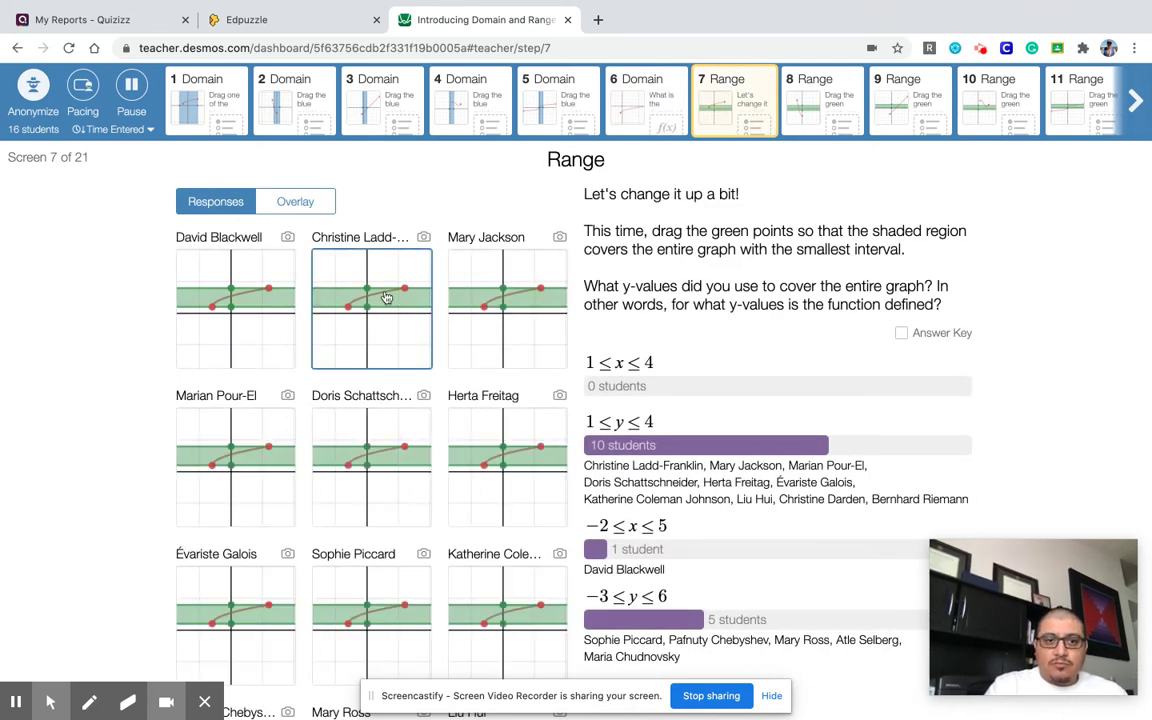
pyautogui.scroll(-3, 258, 513)
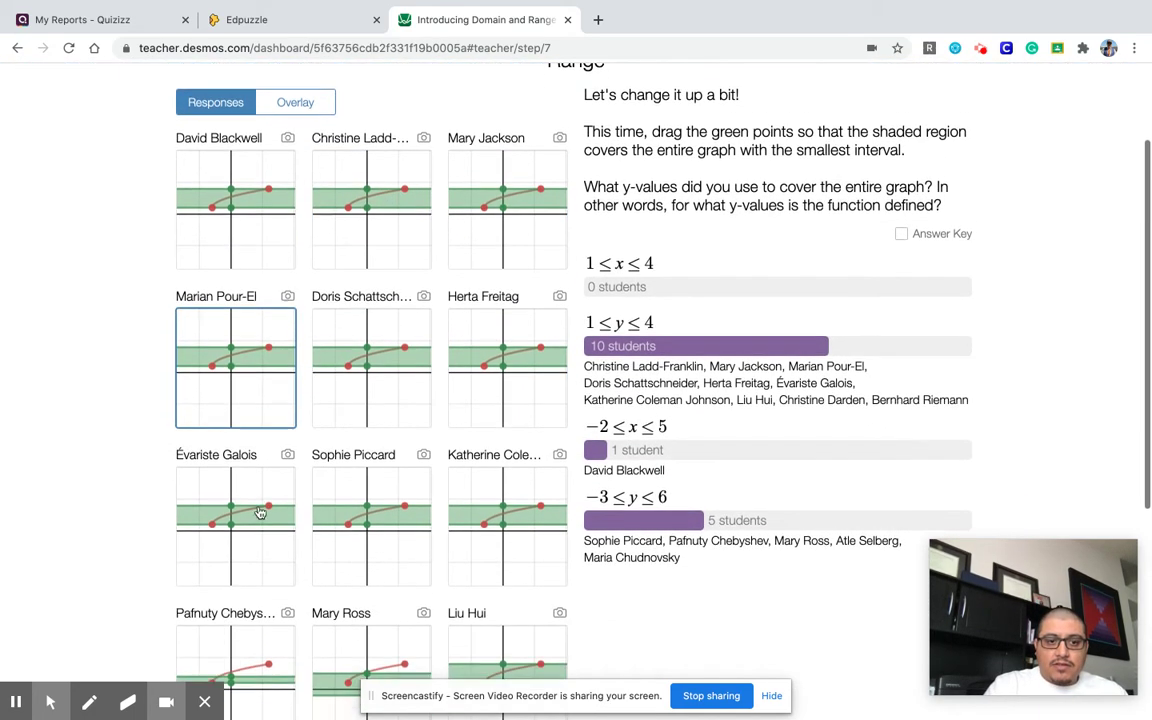
pyautogui.scroll(-2, 258, 513)
pyautogui.scroll(-2, 258, 513)
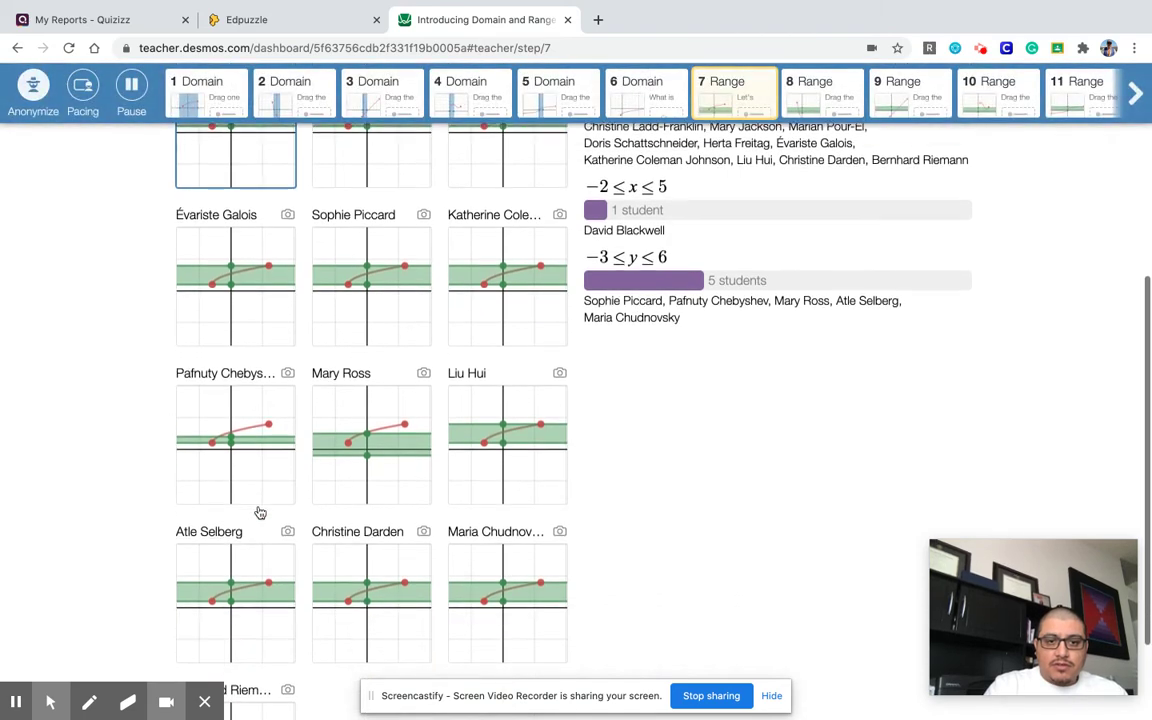
# Raise the top of the first student's screen 7 shaded band to y = 4.
pyautogui.click(258, 434)
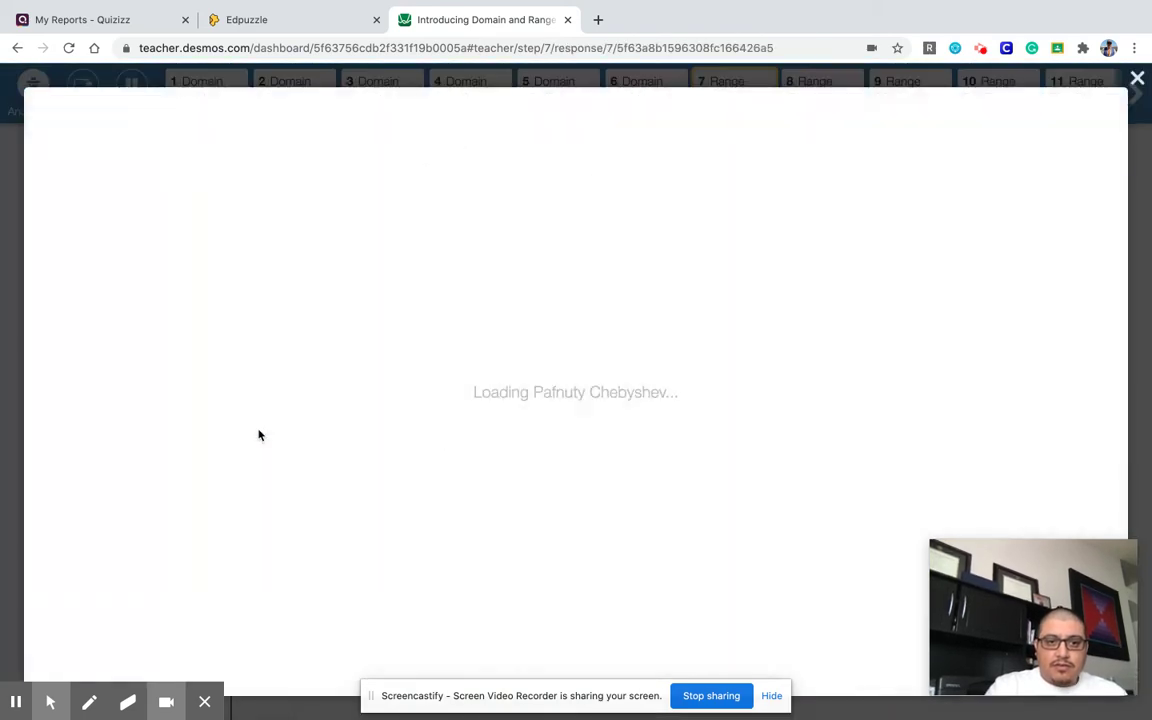
pyautogui.moveTo(228, 364); pyautogui.dragTo(222, 319)
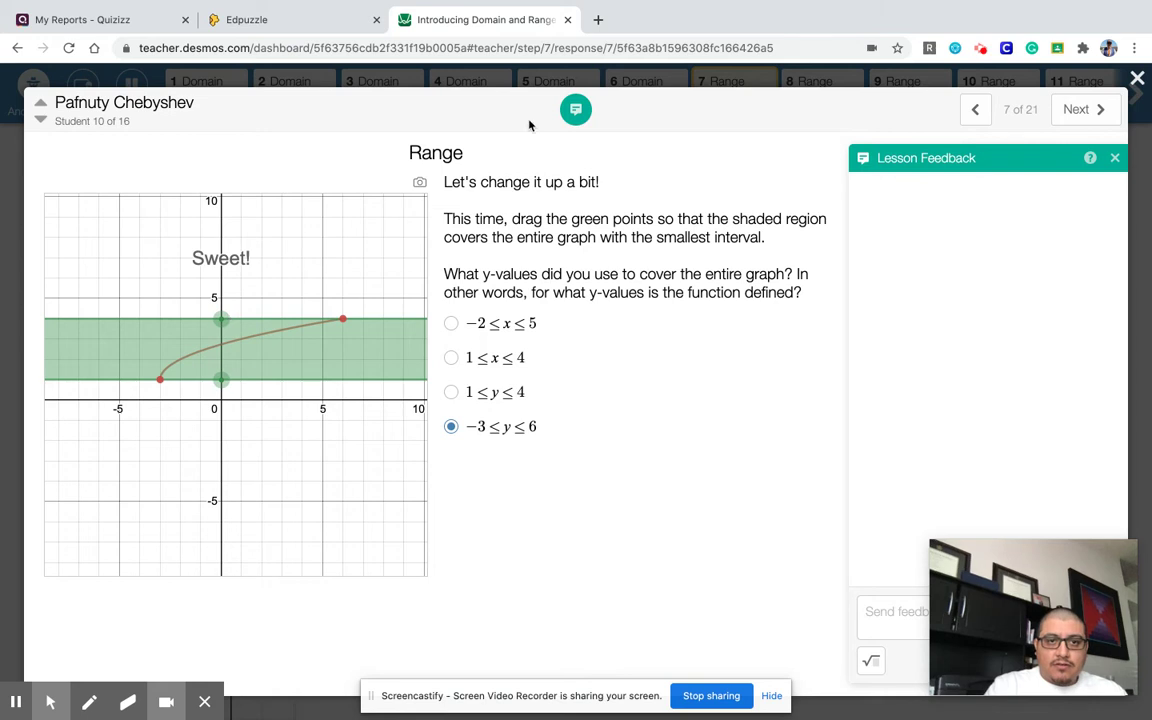
pyautogui.click(1077, 112)
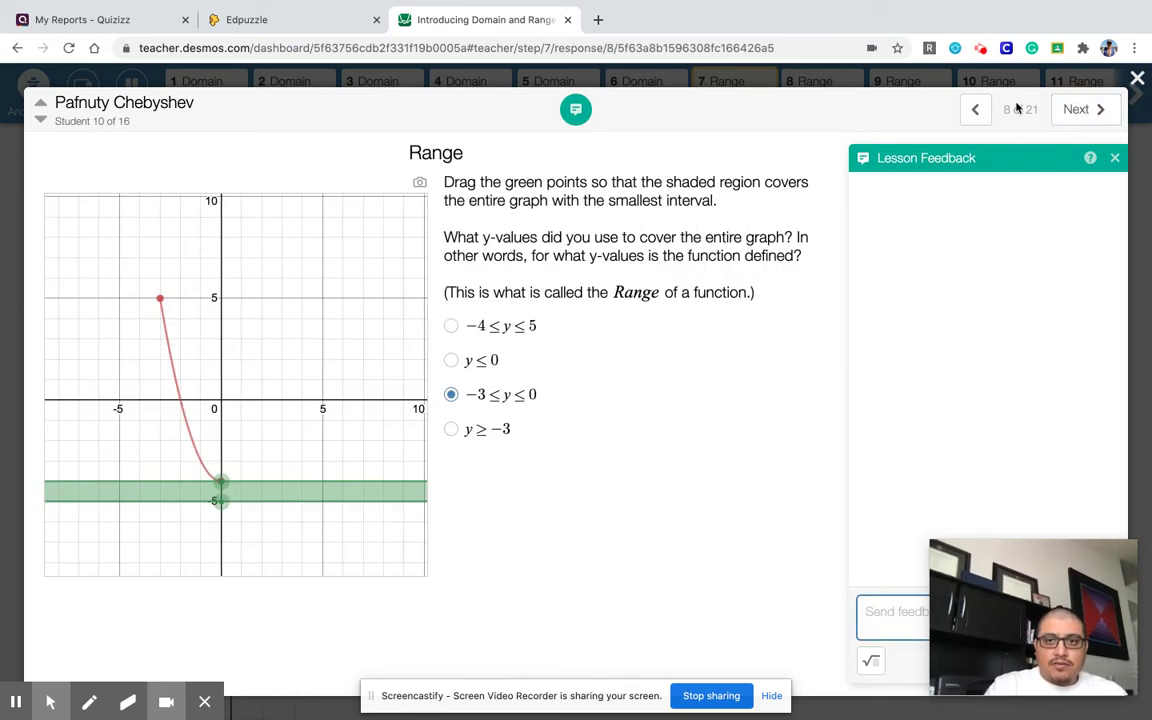
pyautogui.click(974, 116)
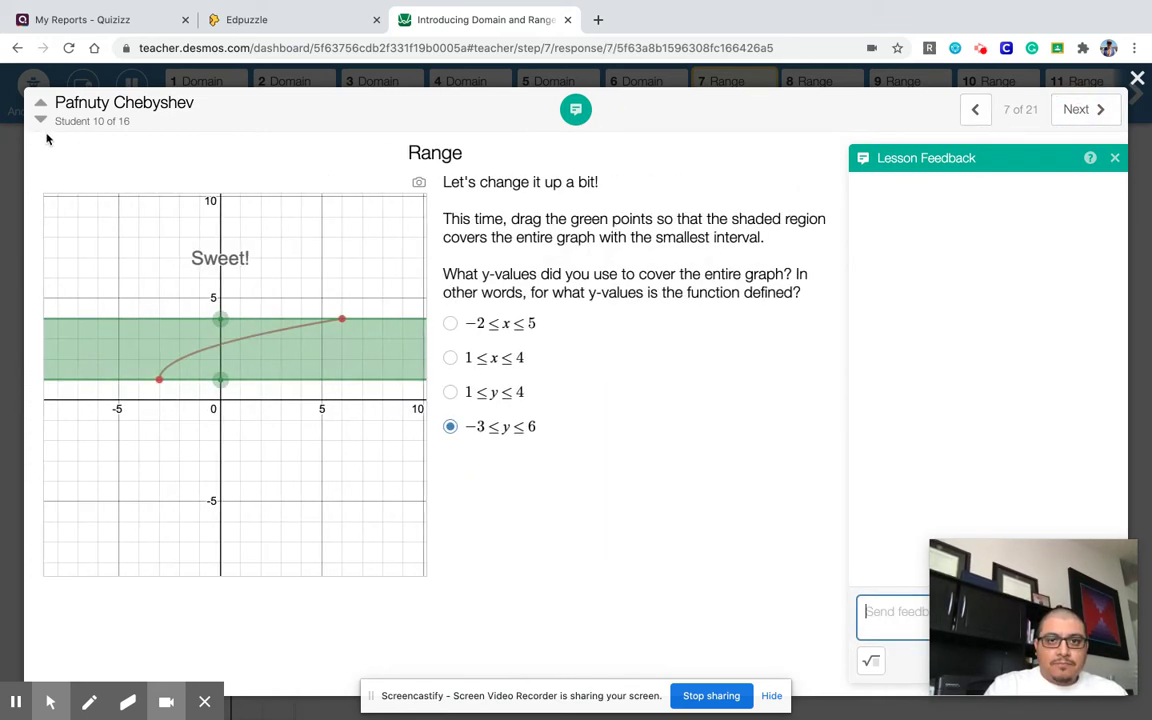
# Make the next student's band span y = 1 to 4, choose 1 ≤ y ≤ 4, and close.
pyautogui.click(40, 121)
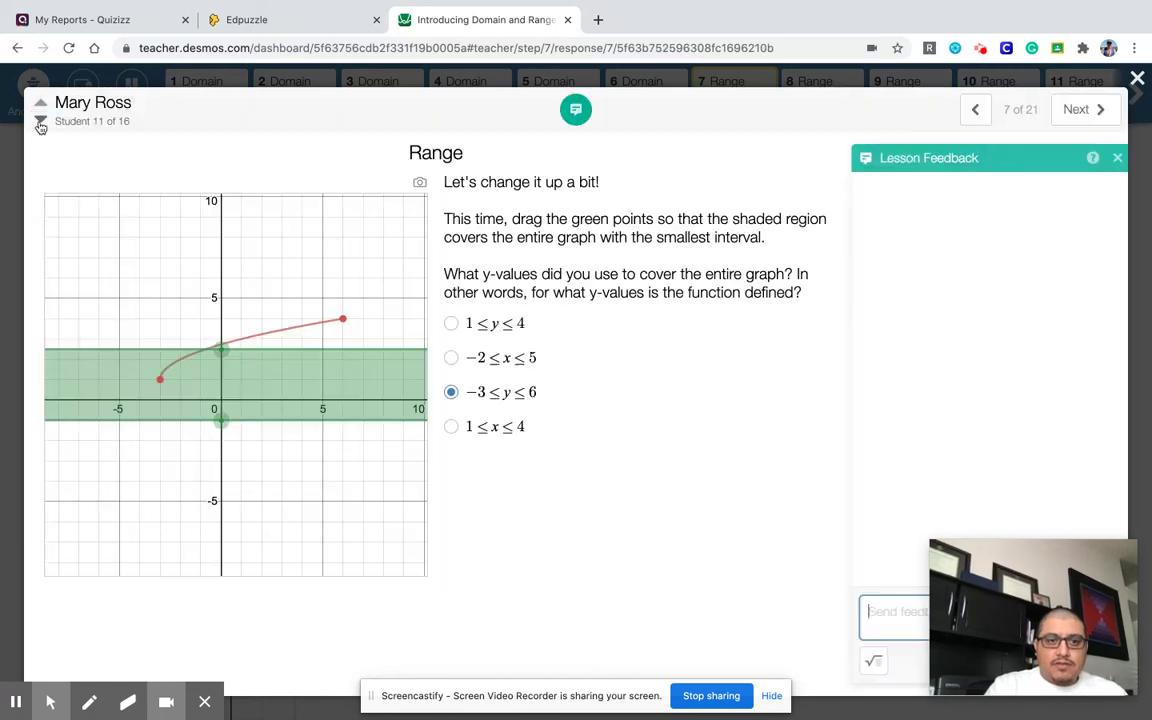
pyautogui.moveTo(221, 347)
pyautogui.mouseDown()
pyautogui.moveTo(221, 309)
pyautogui.moveTo(221, 319)
pyautogui.mouseUp()
pyautogui.moveTo(221, 416); pyautogui.dragTo(221, 379)
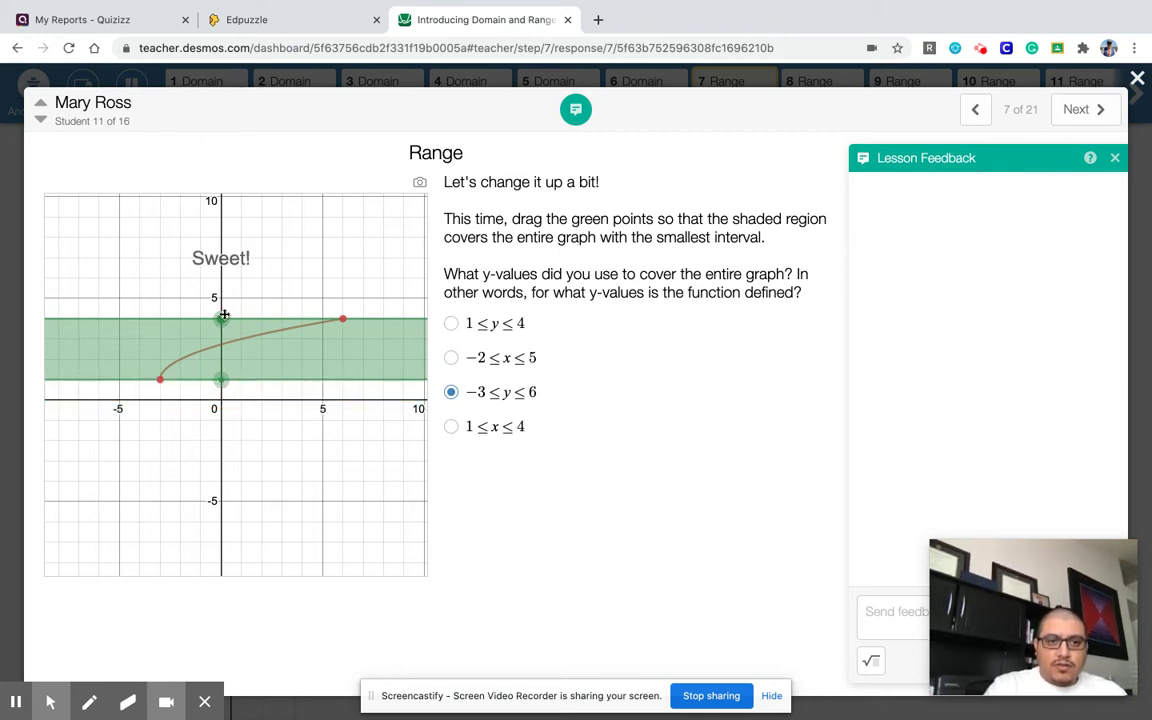
pyautogui.click(452, 326)
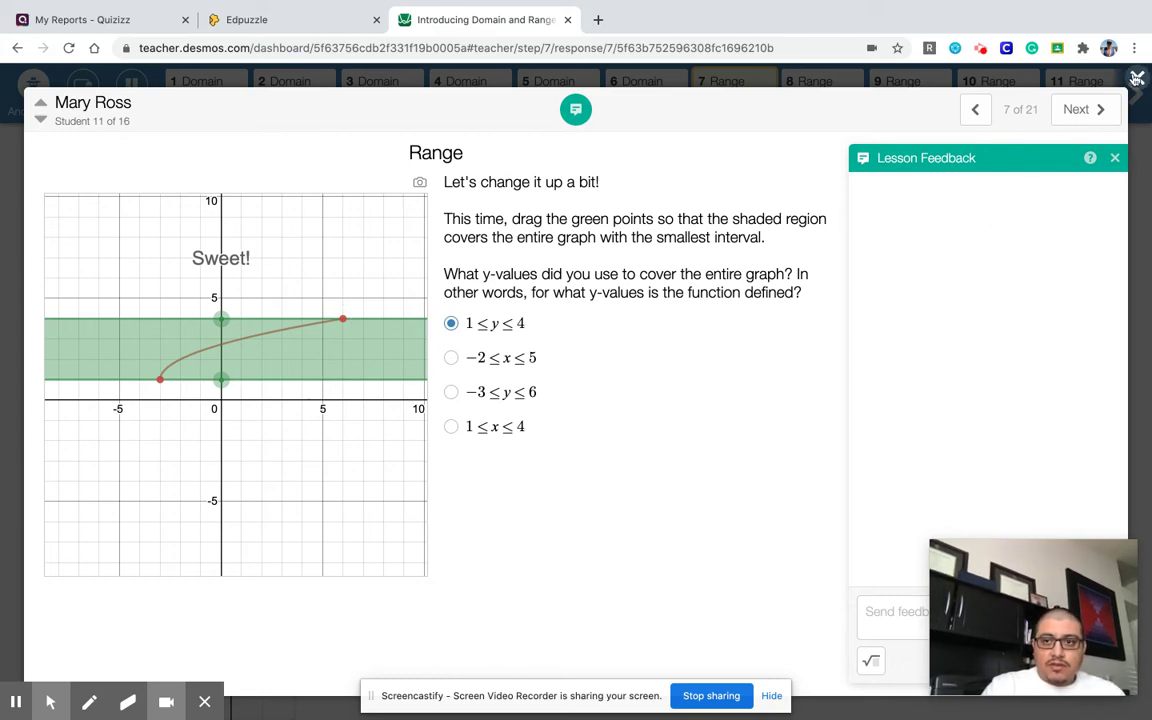
pyautogui.click(1137, 78)
pyautogui.scroll(3, 622, 310)
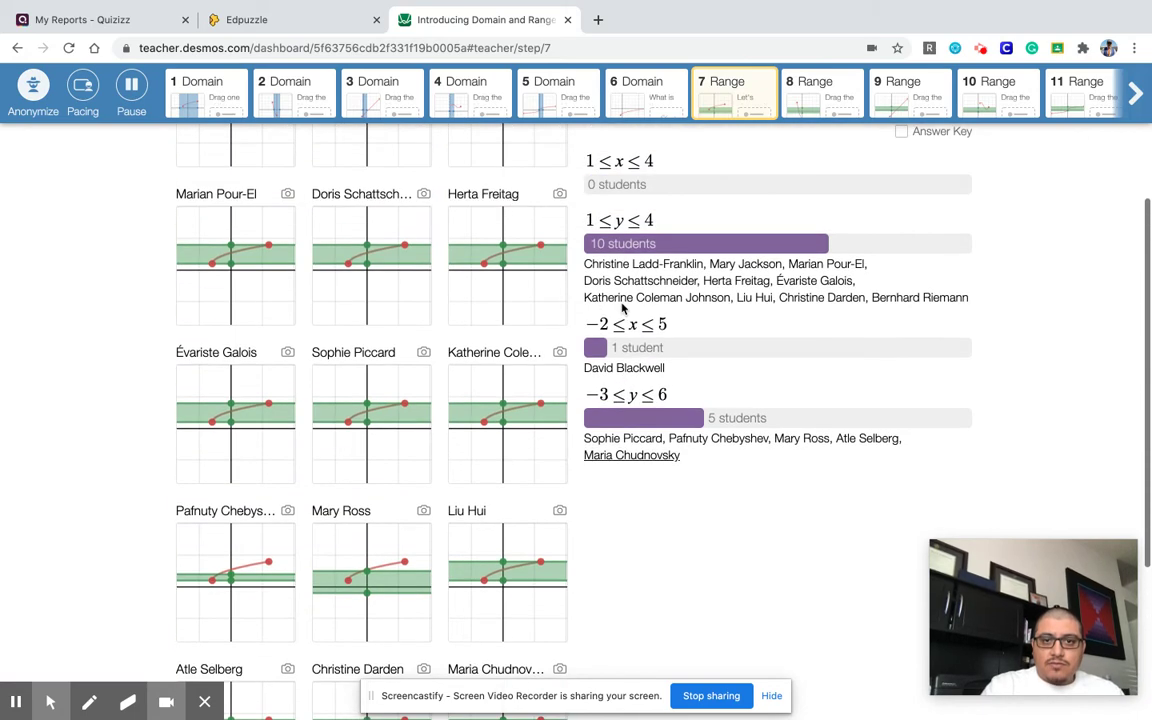
pyautogui.scroll(1, 622, 308)
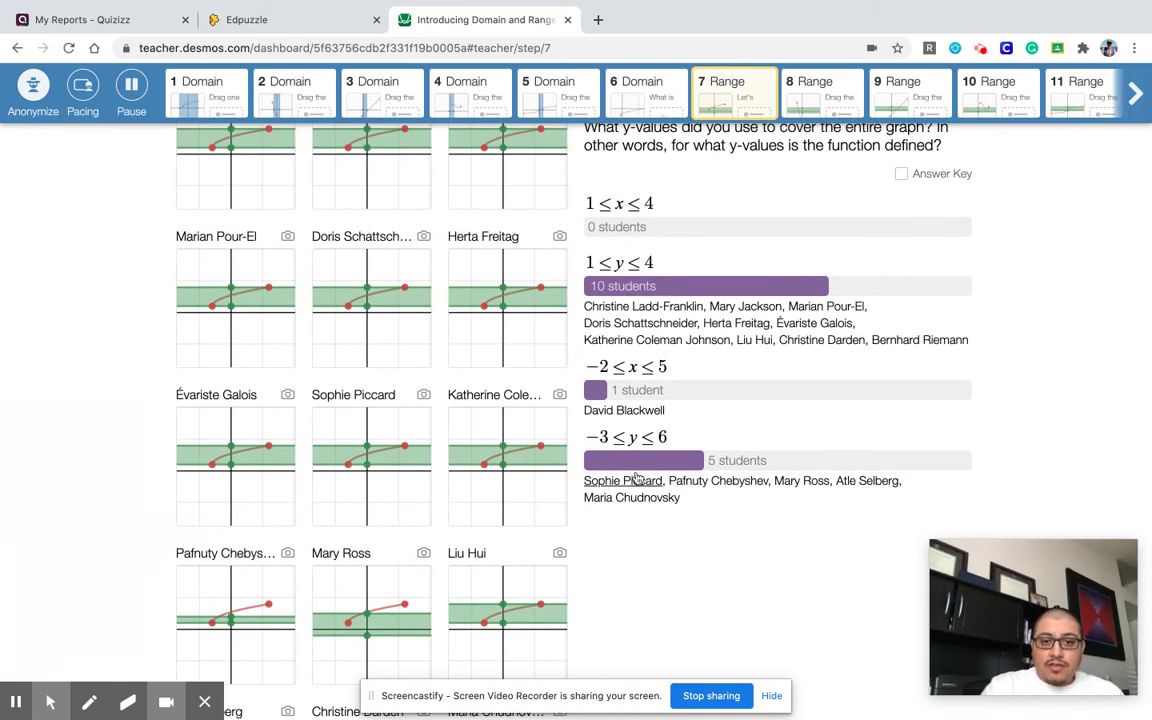
pyautogui.click(412, 466)
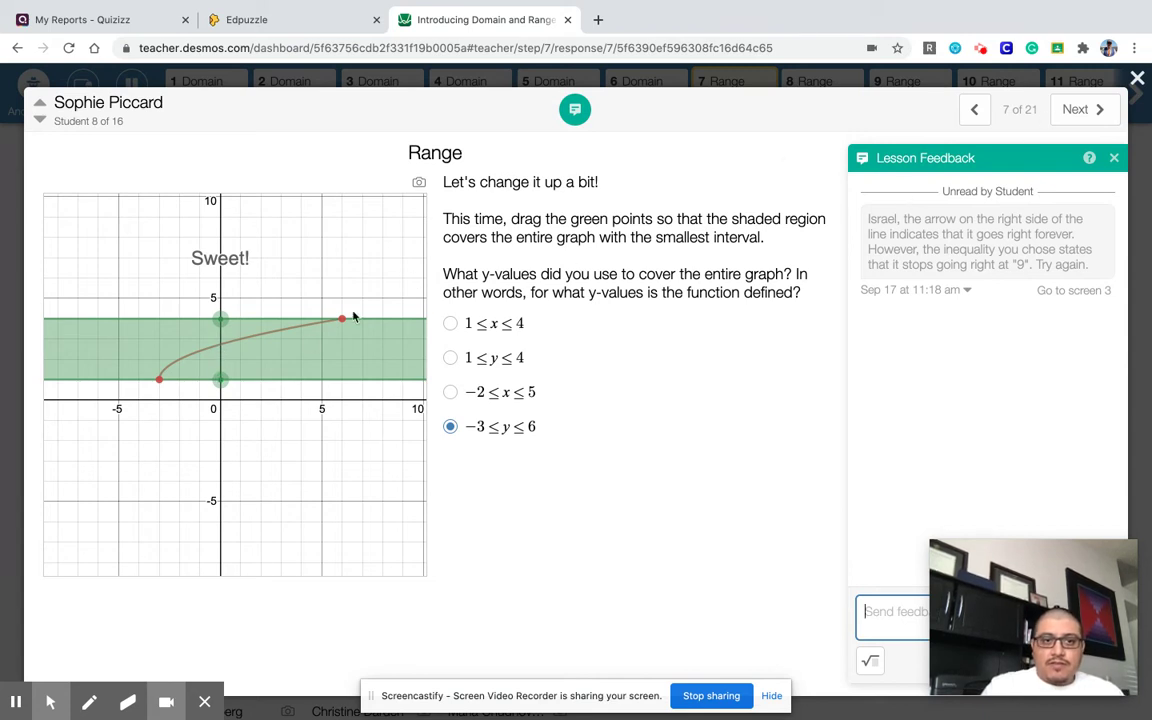
pyautogui.click(1022, 72)
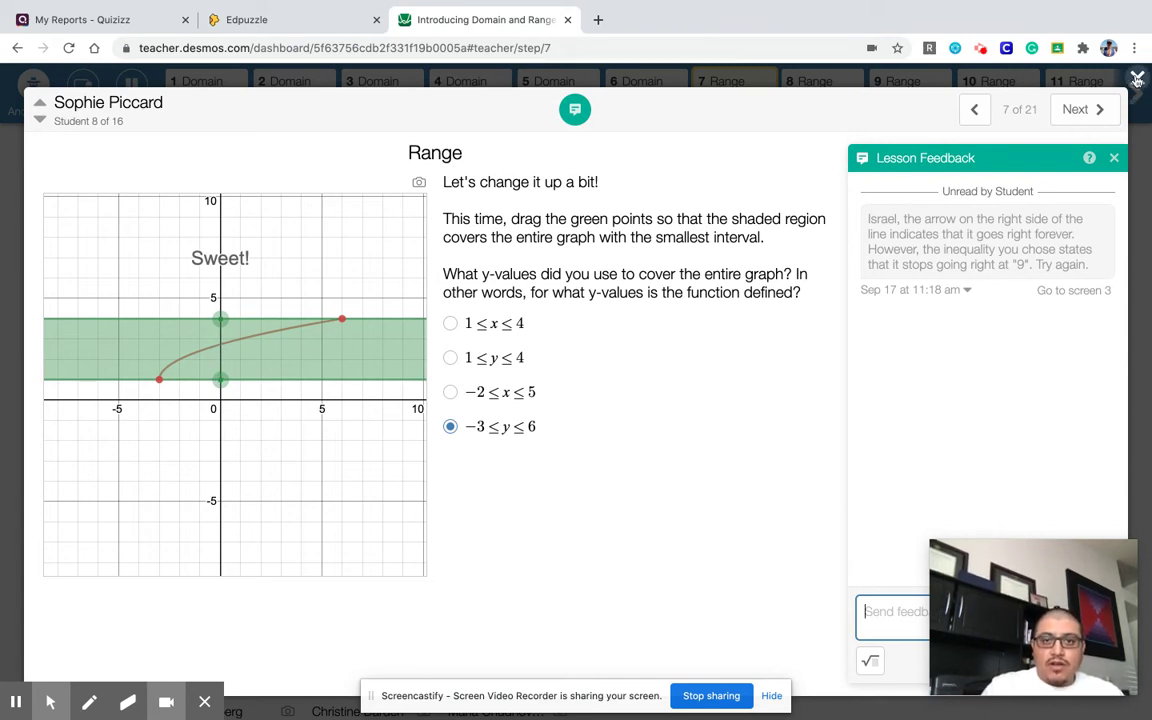
# On screen 8, stretch the tenth student's shaded band to span y = −4 to 5.
pyautogui.click(805, 108)
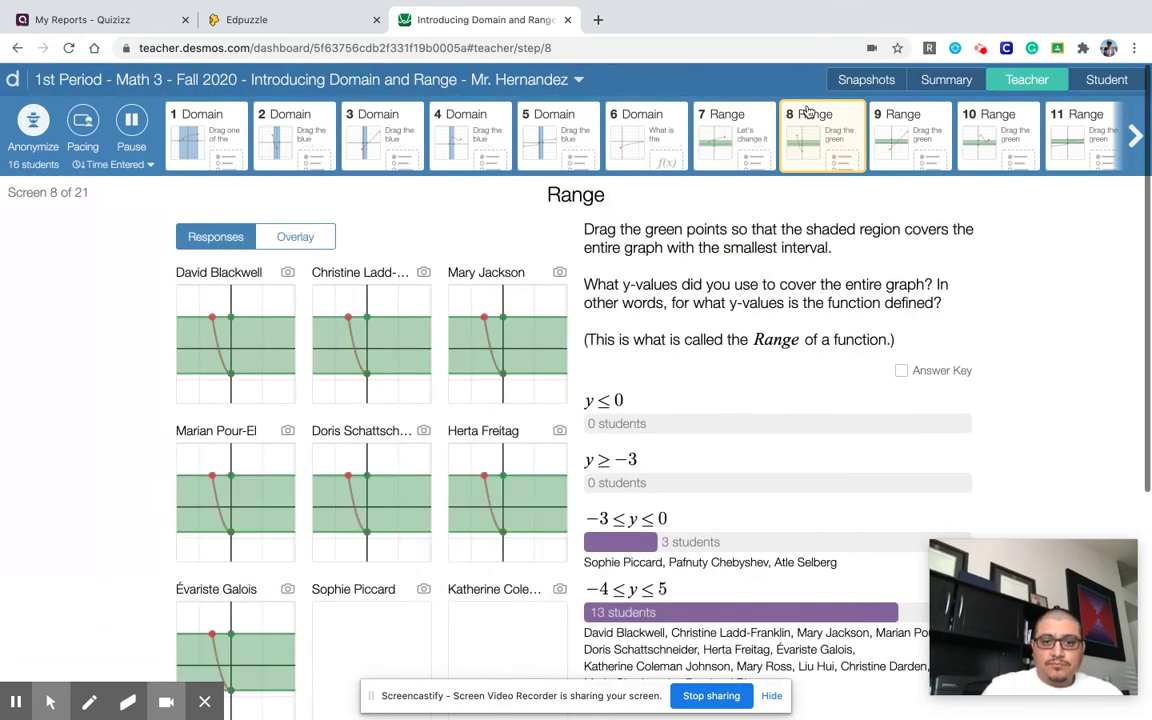
pyautogui.scroll(-2, 509, 427)
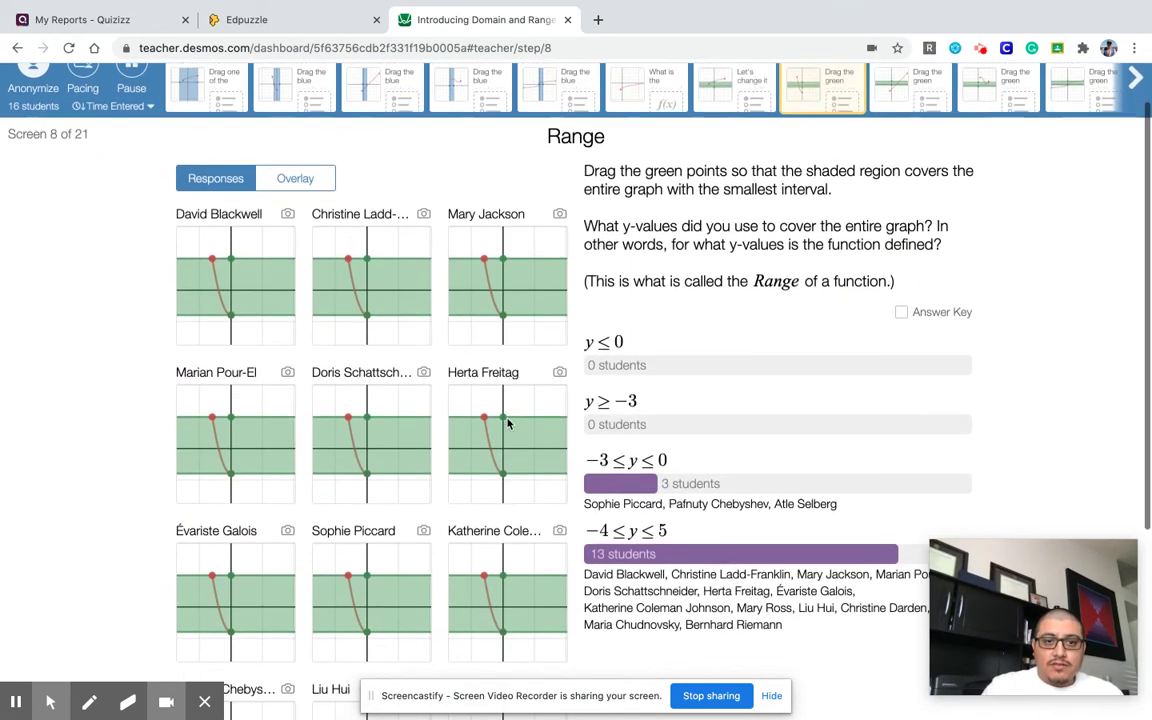
pyautogui.scroll(-2, 507, 424)
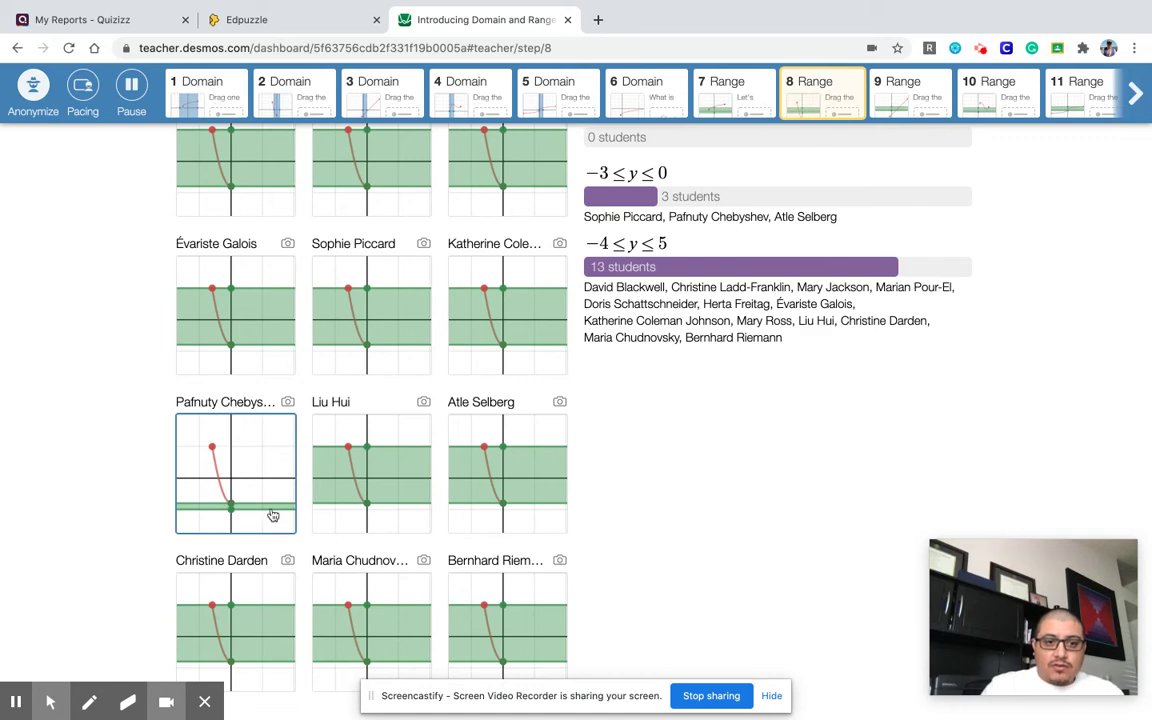
pyautogui.scroll(2, 270, 514)
pyautogui.click(213, 617)
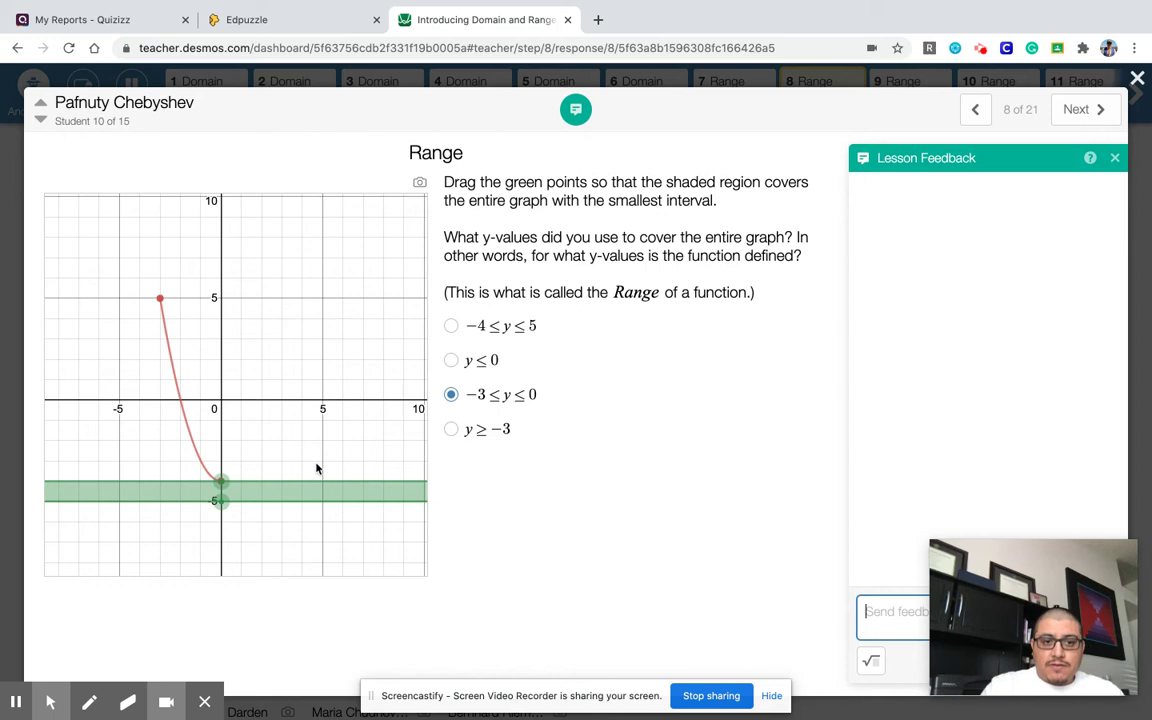
pyautogui.moveTo(221, 481); pyautogui.dragTo(216, 296)
pyautogui.moveTo(221, 501); pyautogui.dragTo(221, 481)
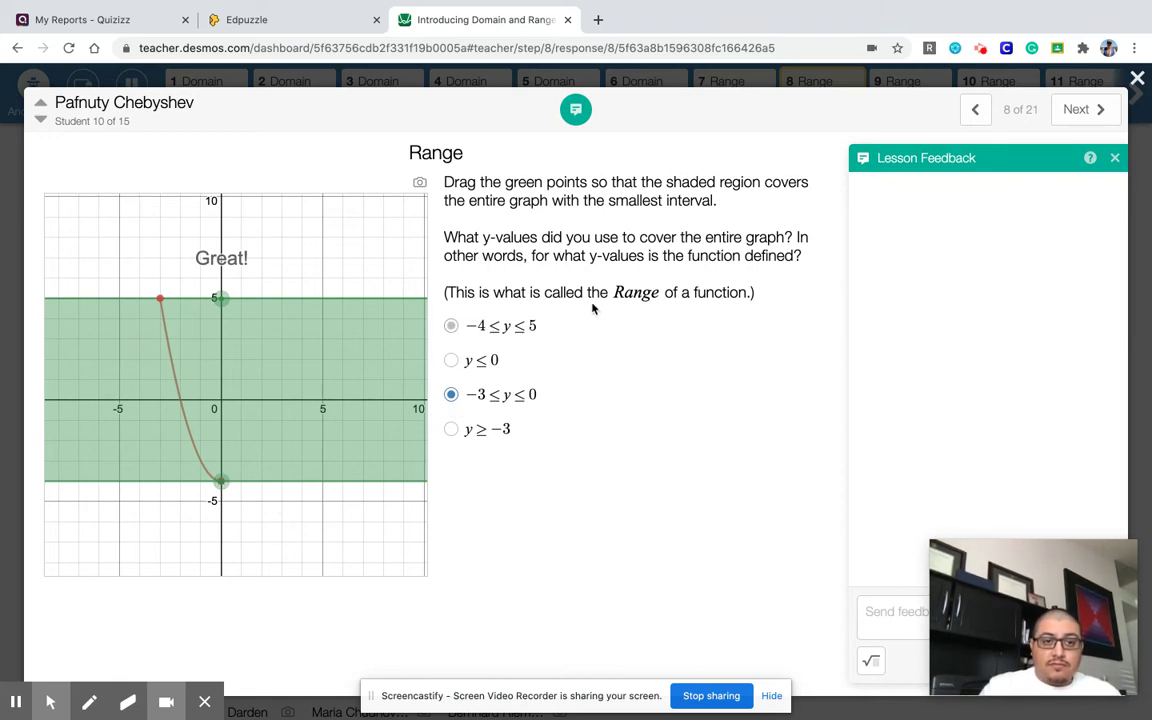
pyautogui.click(1139, 79)
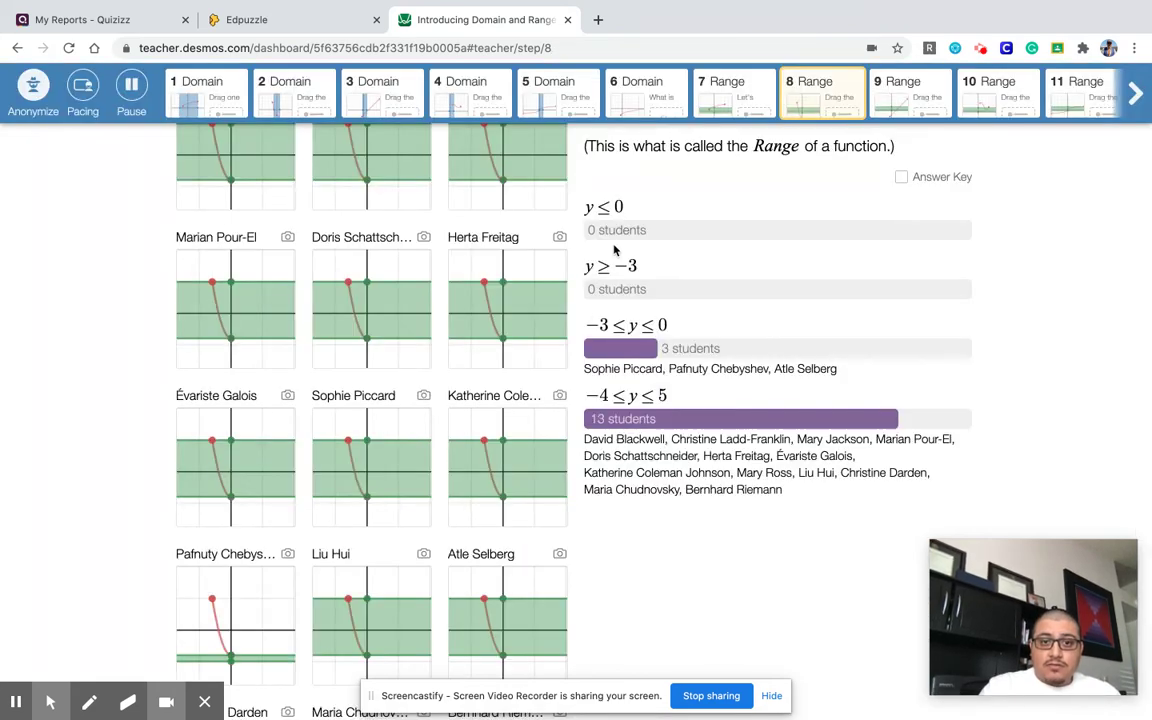
# Switch to screen 9, Range, and view the first student's response.
pyautogui.scroll(1, 613, 252)
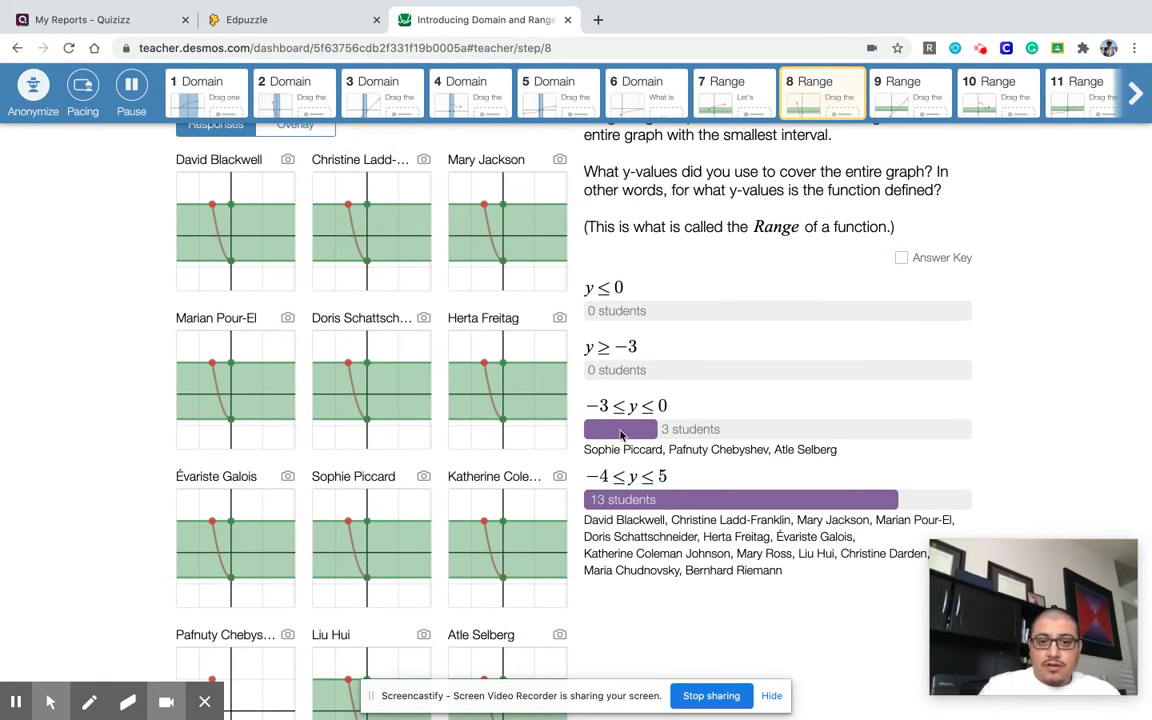
pyautogui.click(885, 100)
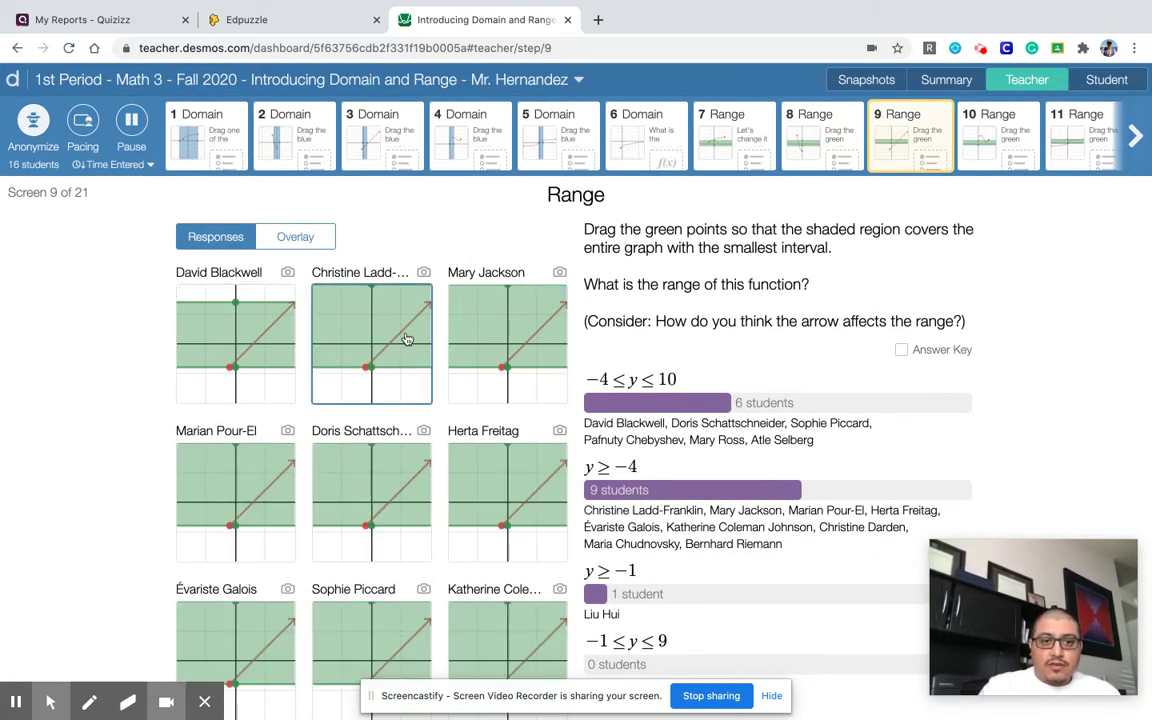
pyautogui.click(279, 340)
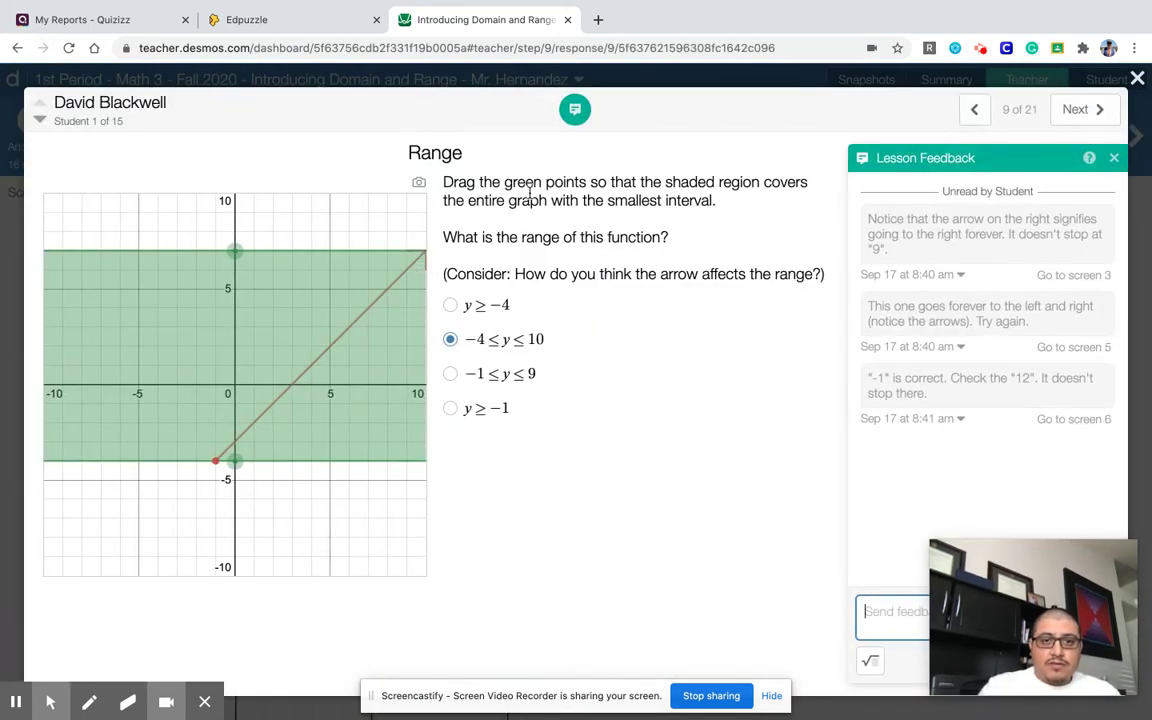
# Check the next student's screen 9 band, then return to the screen 9 class overview.
pyautogui.click(1078, 109)
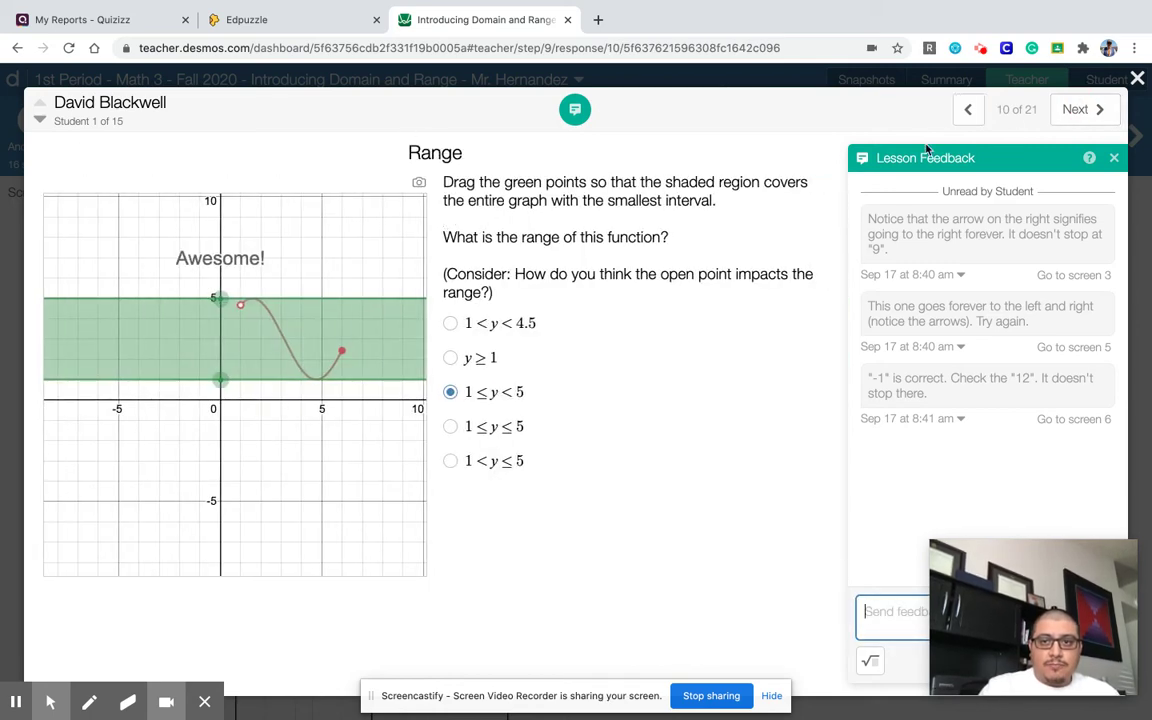
pyautogui.click(967, 109)
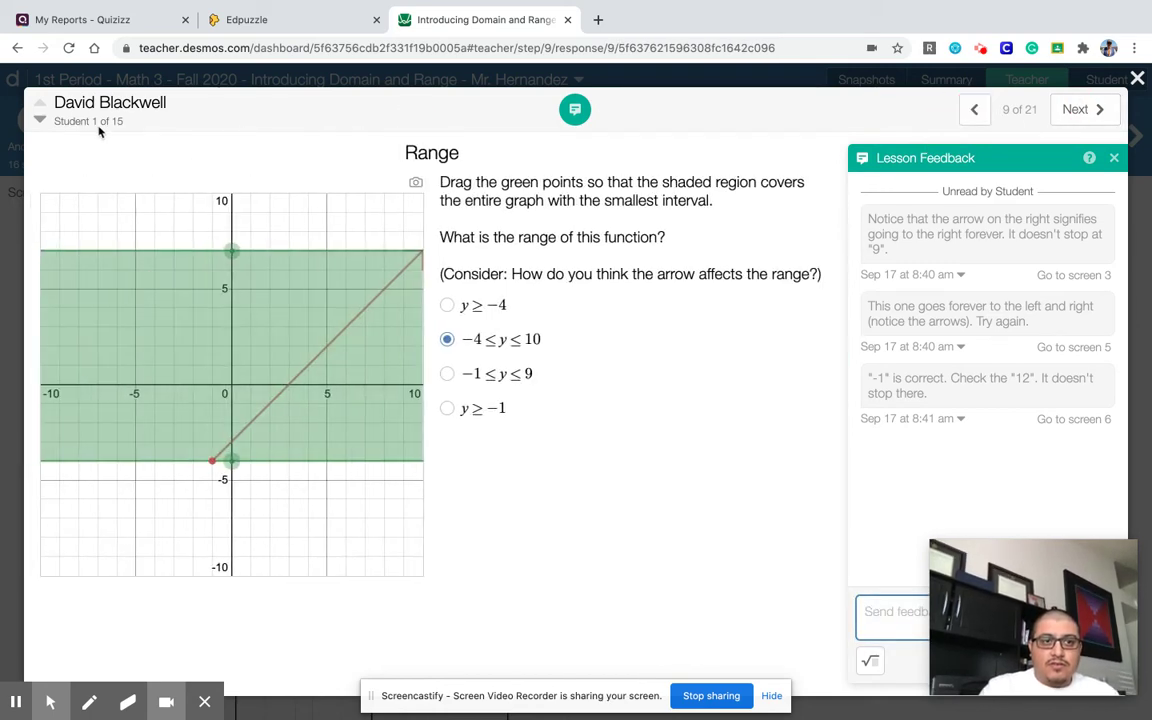
pyautogui.click(39, 119)
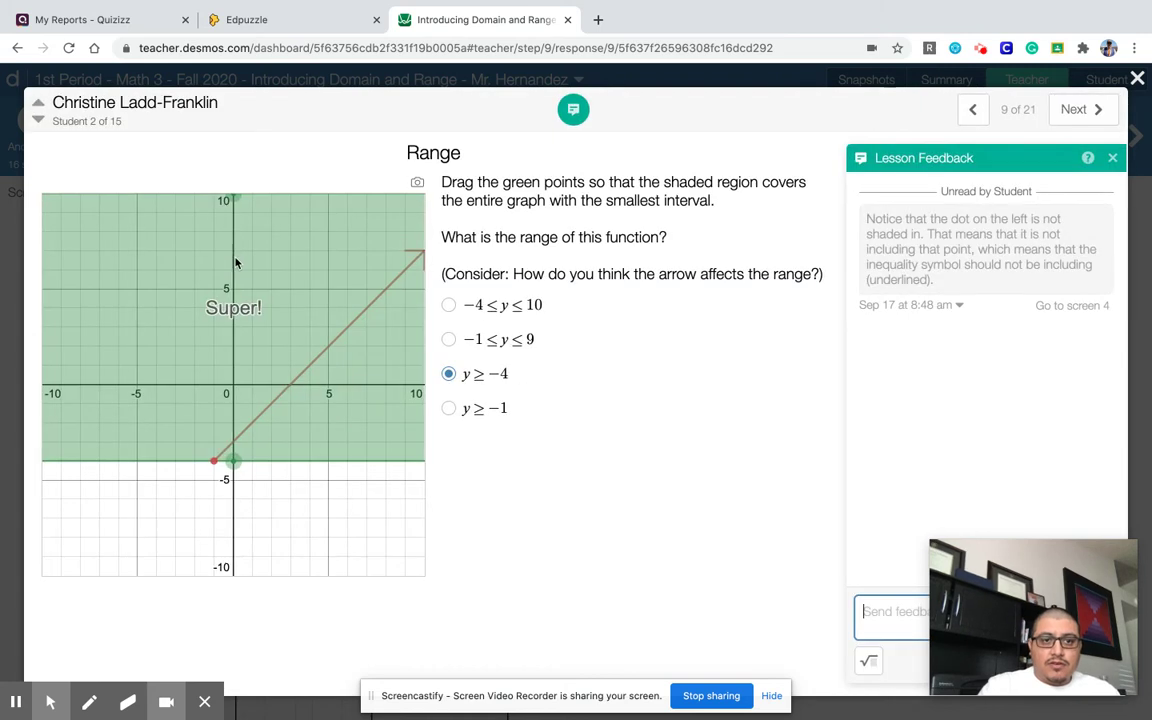
pyautogui.moveTo(233, 199)
pyautogui.mouseDown()
pyautogui.moveTo(233, 221)
pyautogui.moveTo(240, 195)
pyautogui.mouseUp()
pyautogui.click(237, 193)
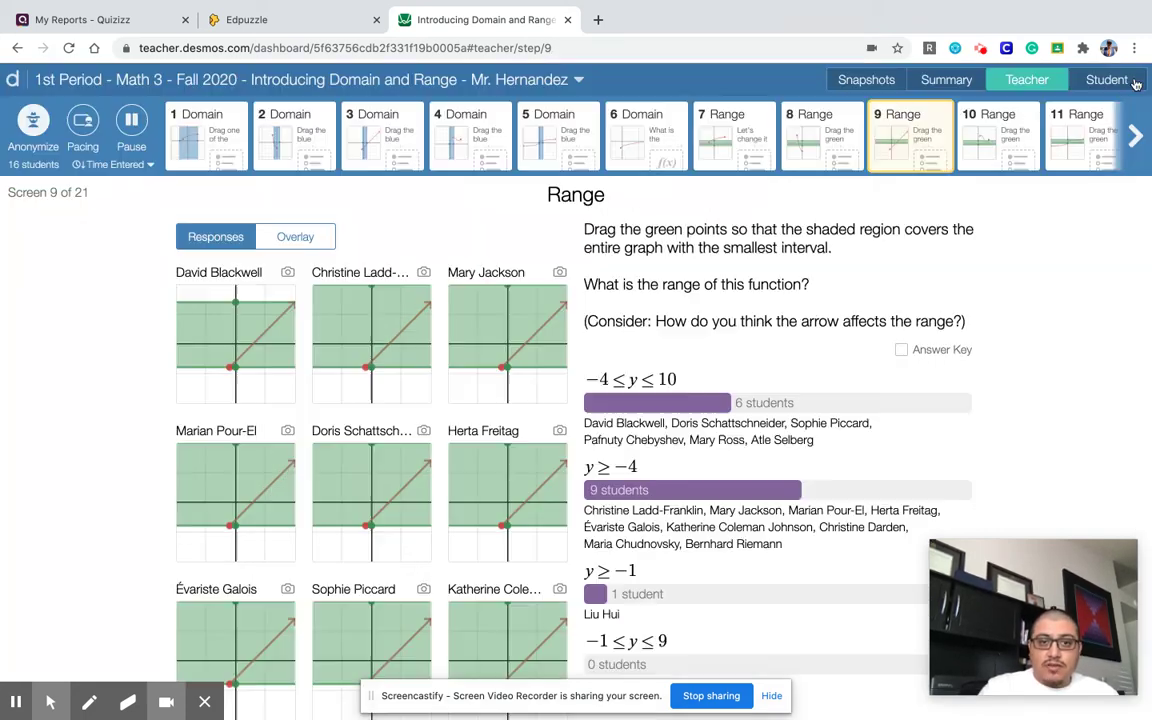
pyautogui.click(1020, 72)
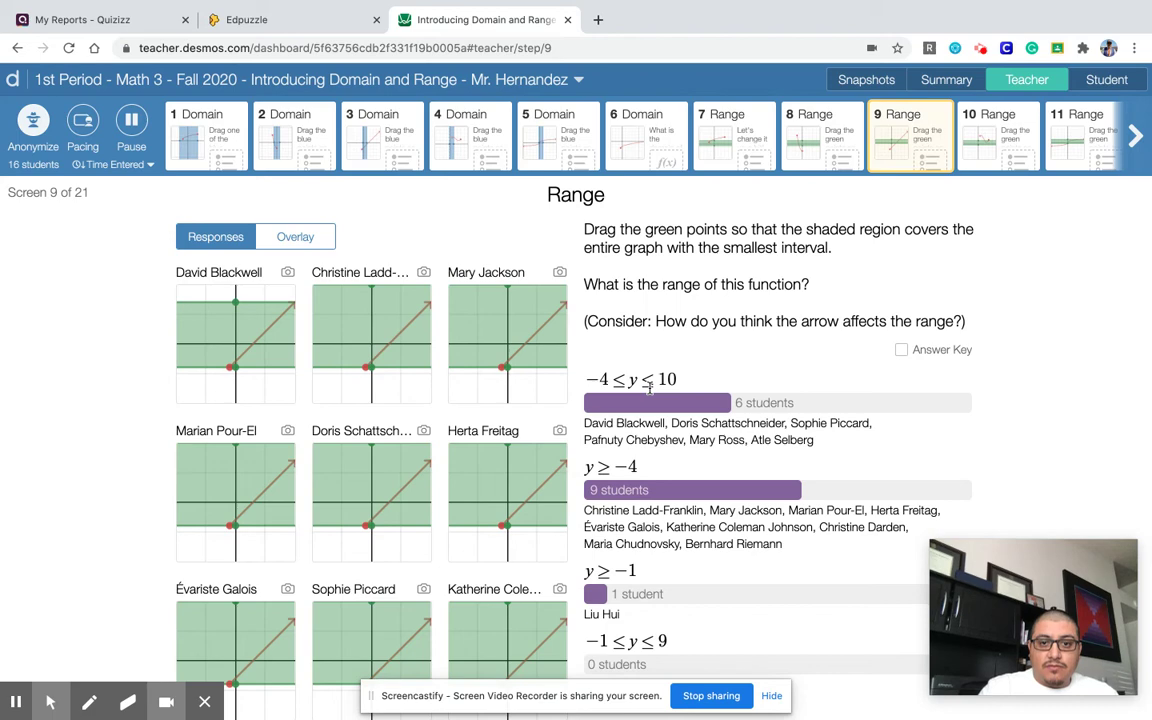
pyautogui.scroll(-2, 649, 388)
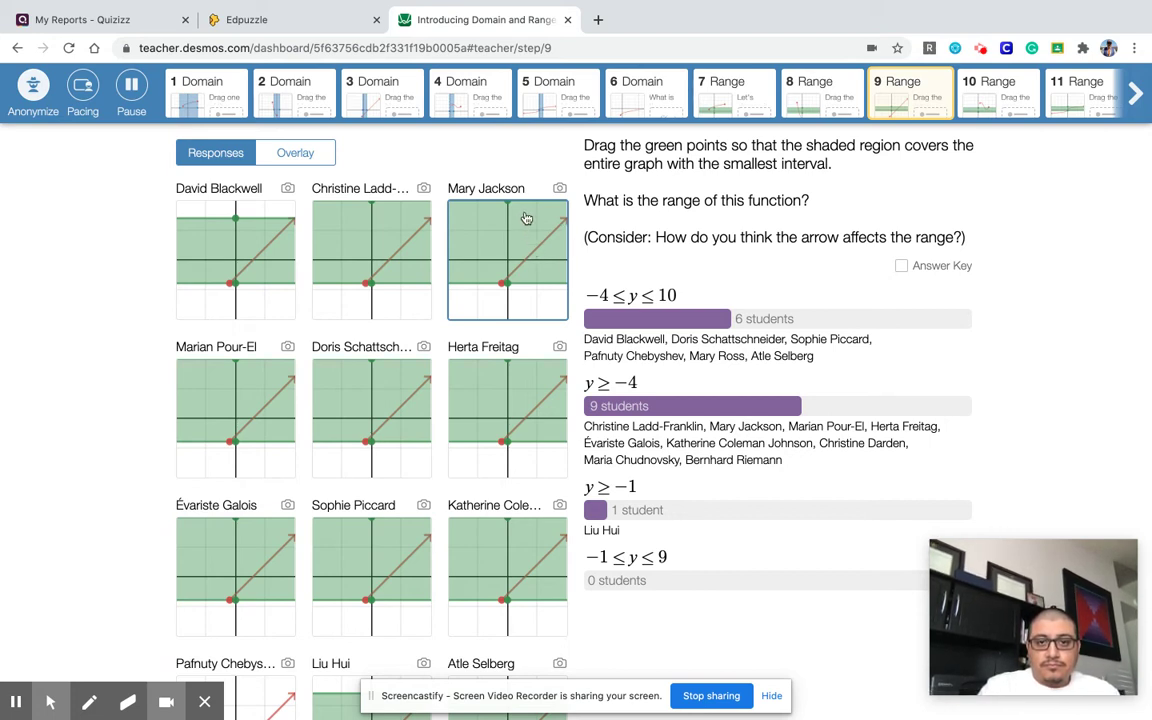
# On screen 10, stretch a student's too-thin shaded band up to y = 5.
pyautogui.click(993, 107)
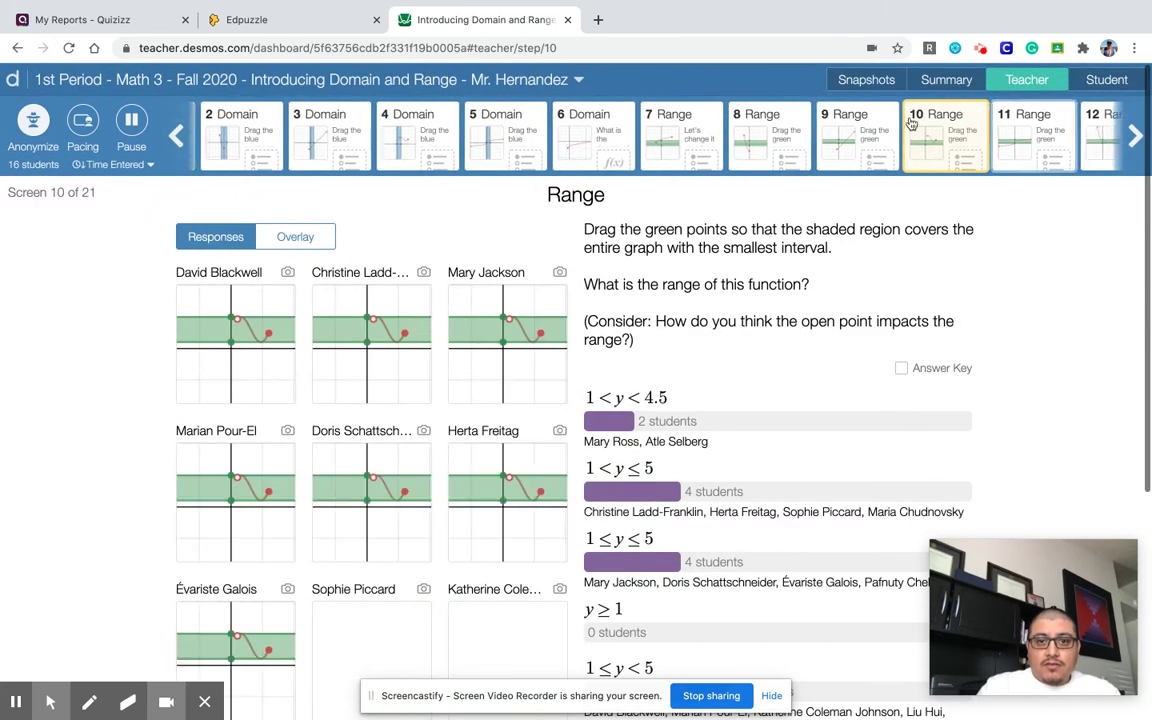
pyautogui.scroll(-5, 575, 293)
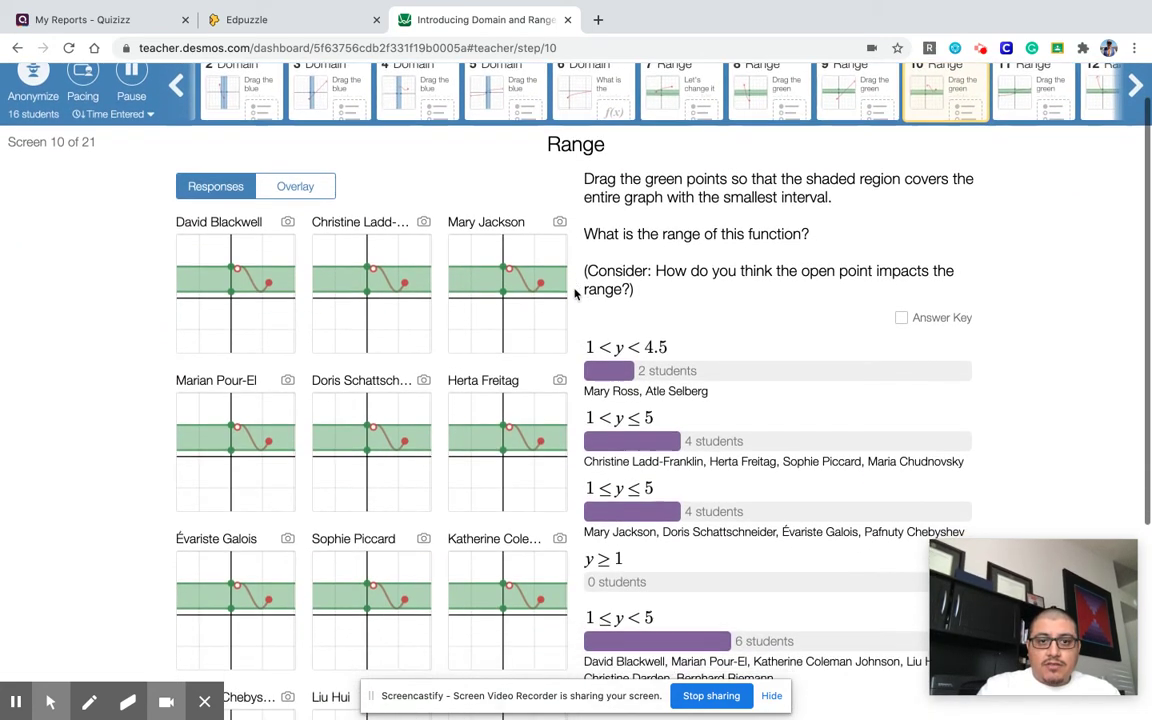
pyautogui.scroll(-3, 578, 295)
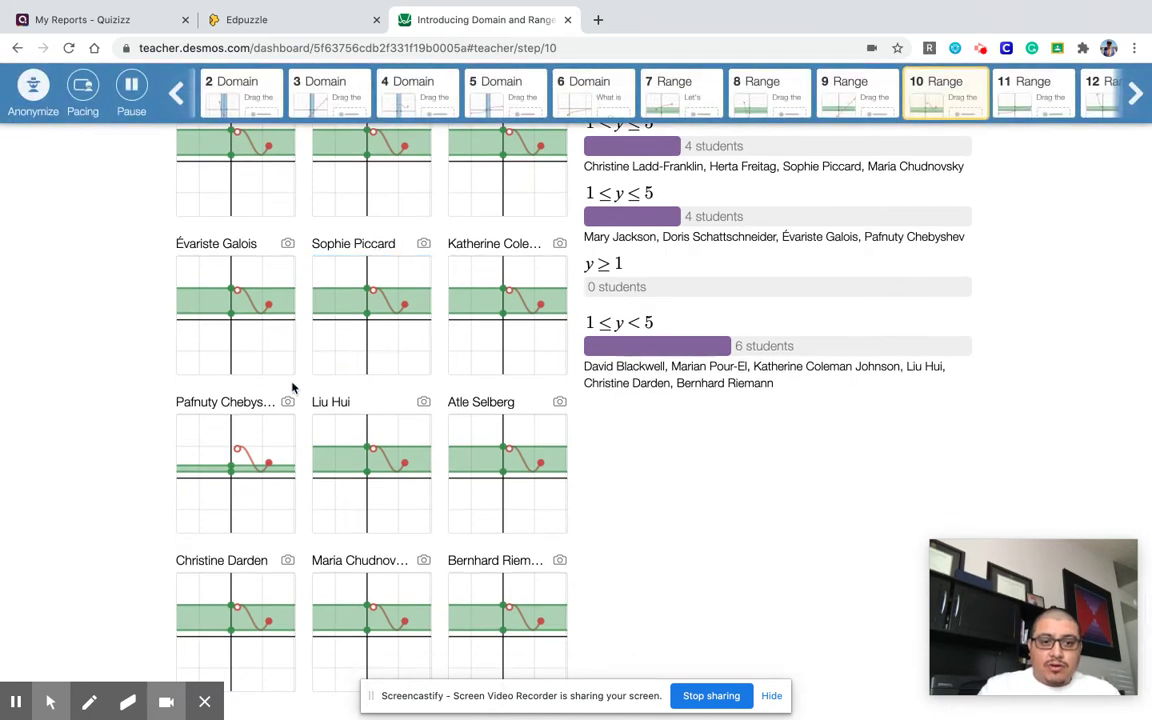
pyautogui.click(246, 441)
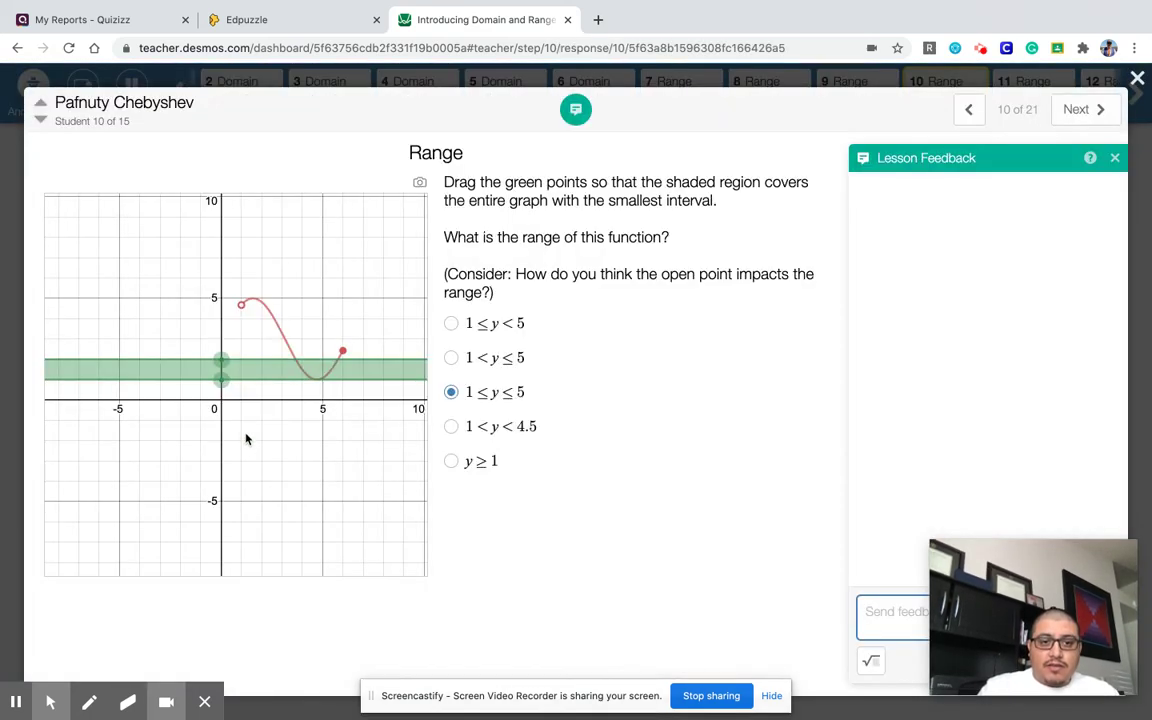
pyautogui.moveTo(219, 360); pyautogui.dragTo(220, 300)
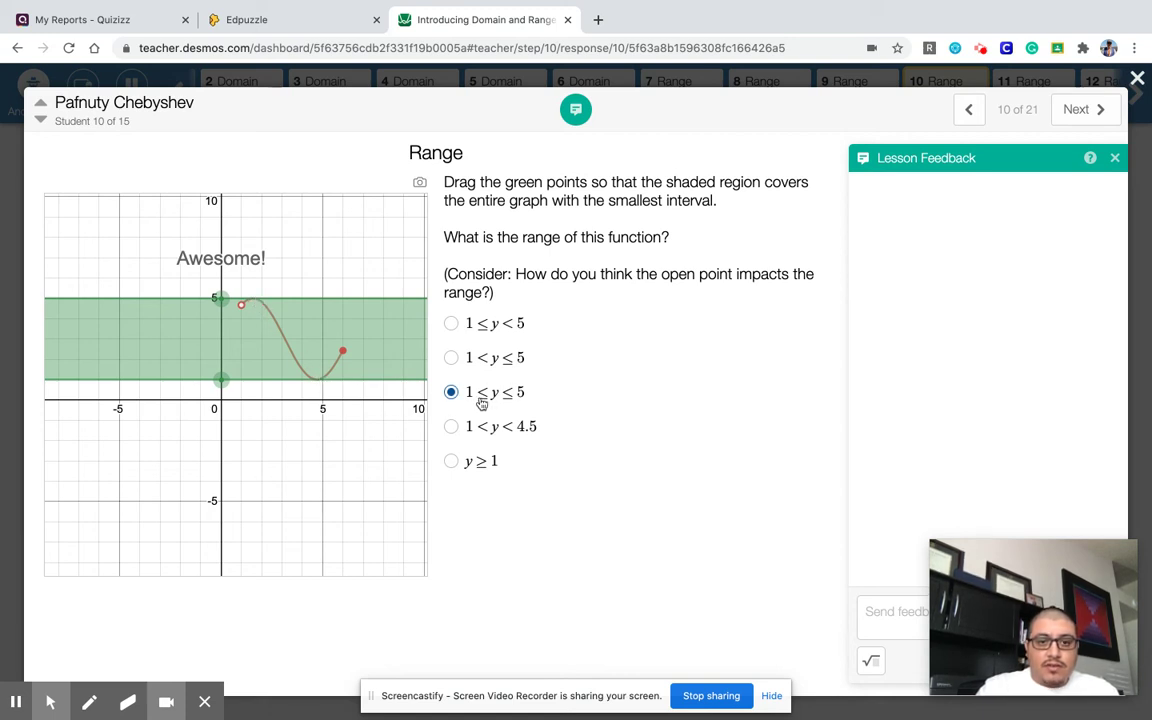
# Back on the screen 10 overview, inspect another student's response and close it again.
pyautogui.click(1137, 78)
pyautogui.scroll(2, 672, 383)
pyautogui.scroll(4, 672, 383)
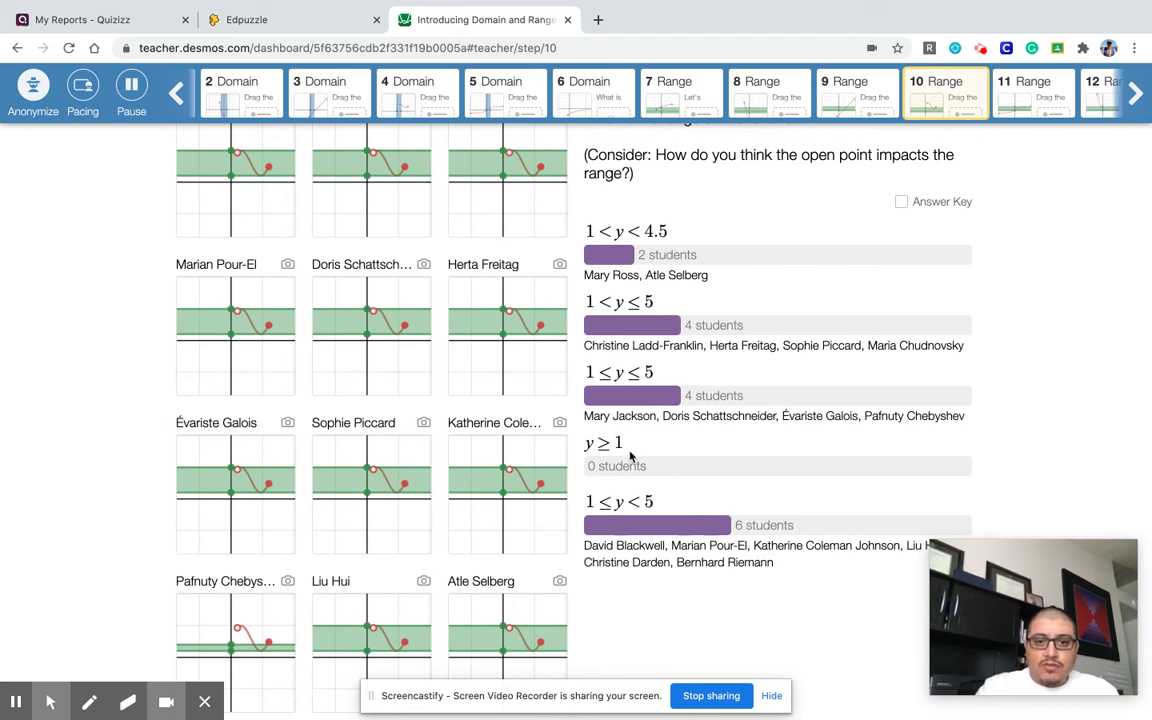
pyautogui.click(512, 475)
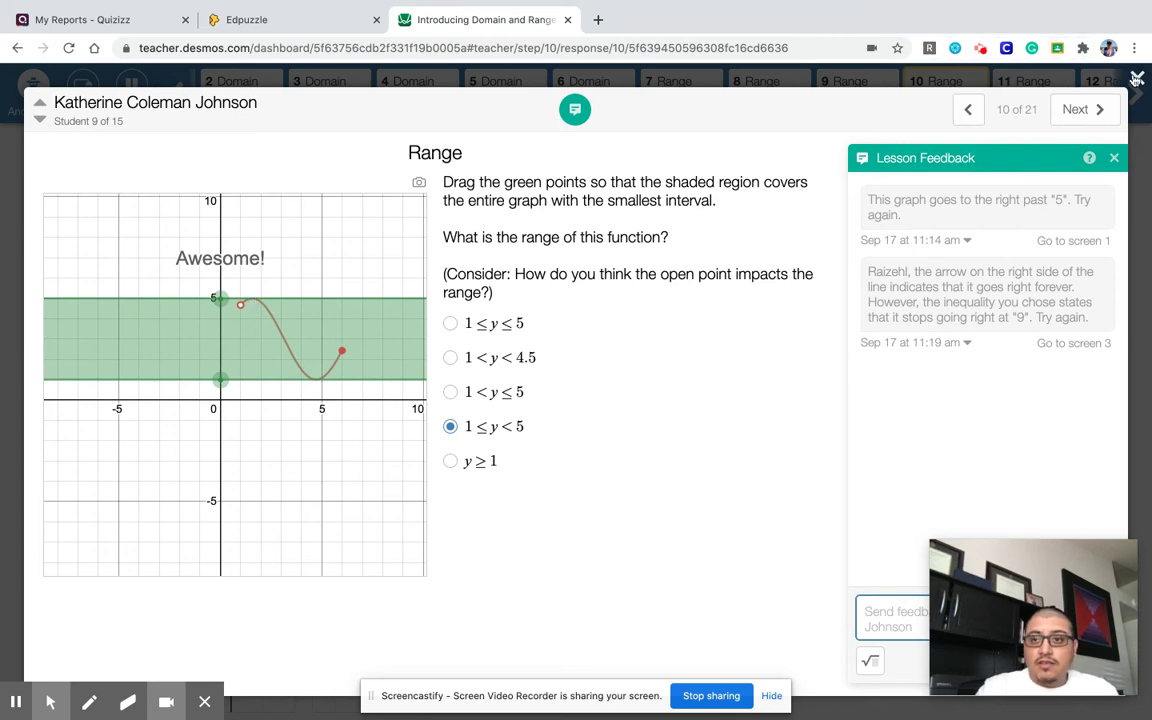
pyautogui.click(1030, 72)
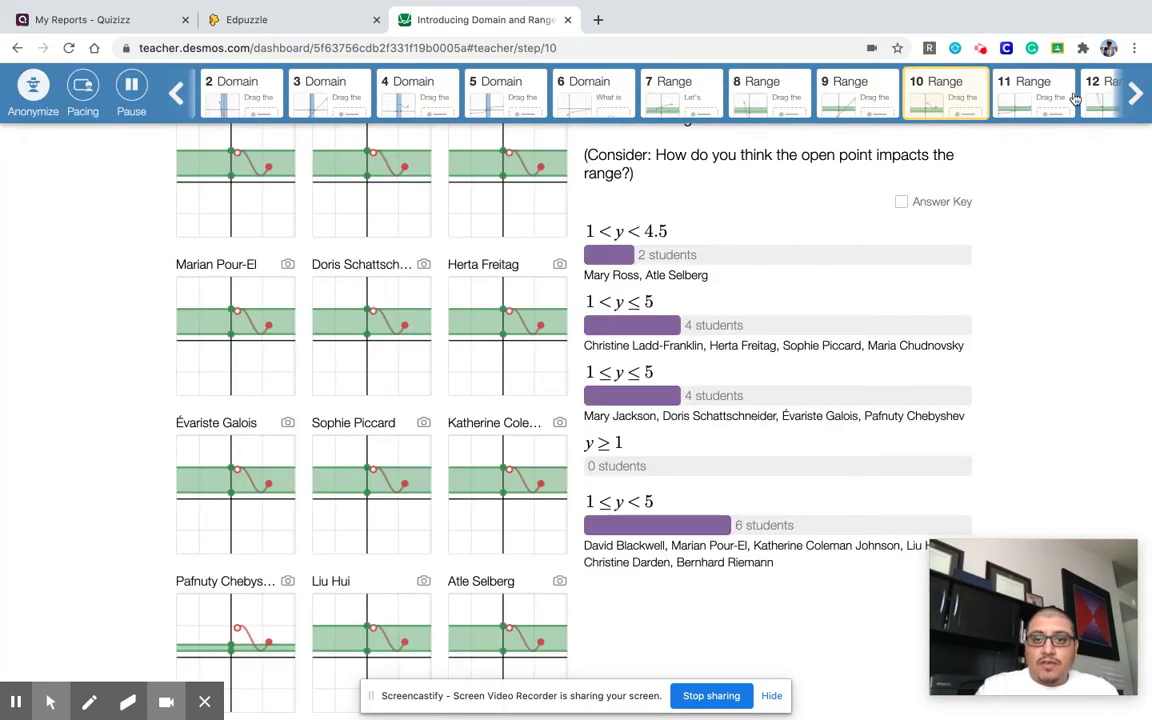
# Browse the student responses on screen 11, Range.
pyautogui.click(1024, 110)
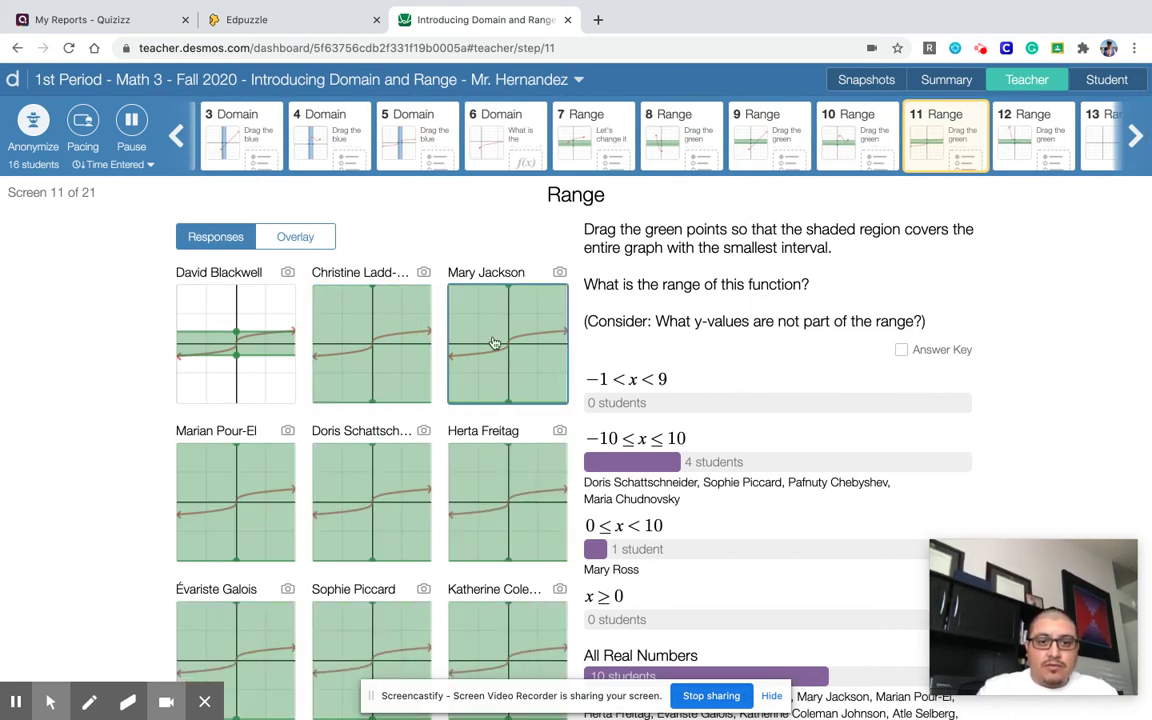
pyautogui.scroll(-2, 594, 398)
pyautogui.scroll(-3, 594, 398)
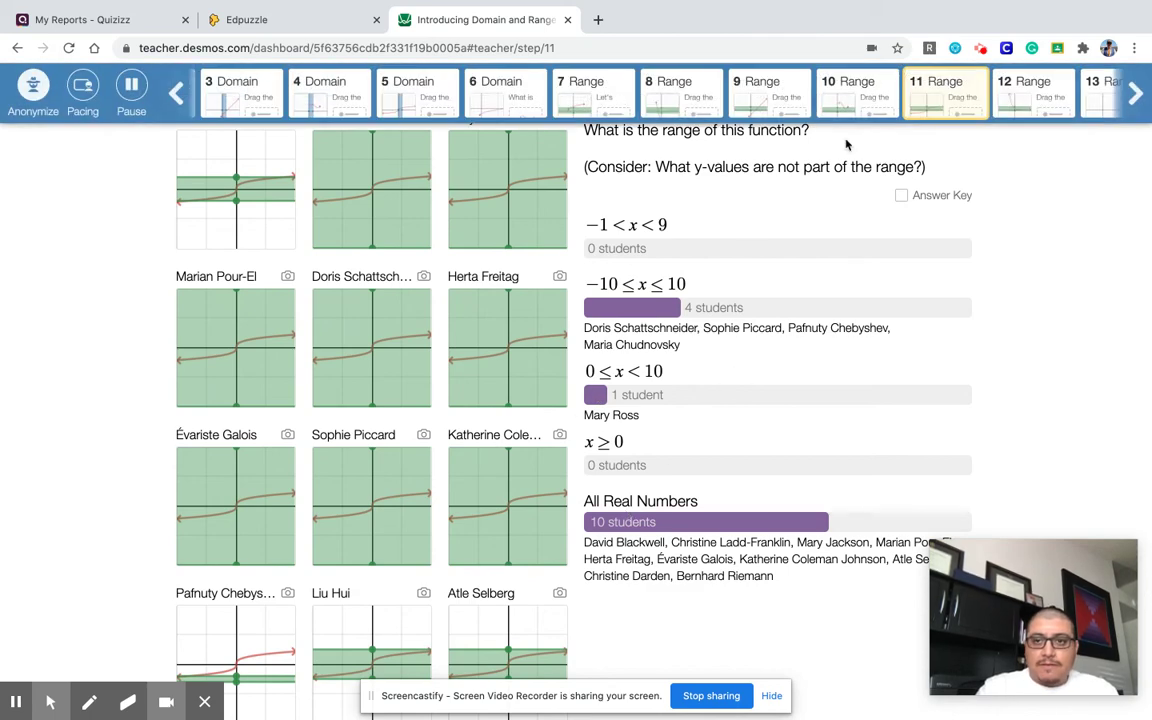
# Review screen 12's Range responses and tallies for y ≥ 0 and y > 0.
pyautogui.click(1021, 109)
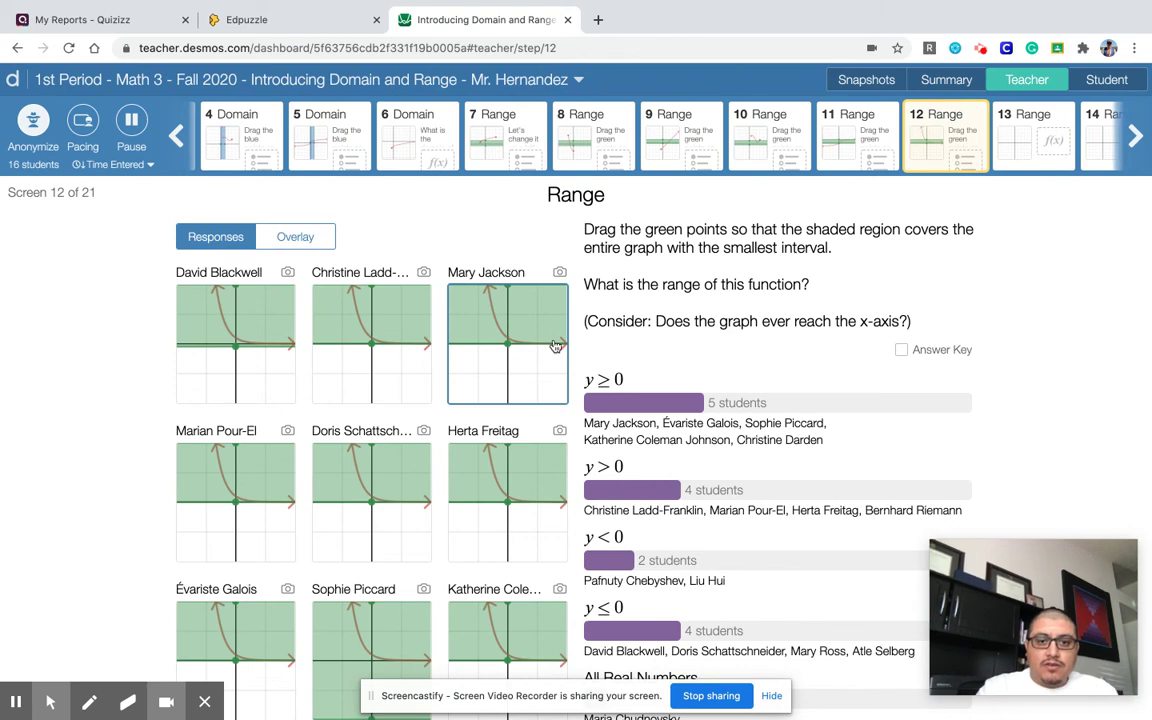
pyautogui.scroll(-5, 556, 346)
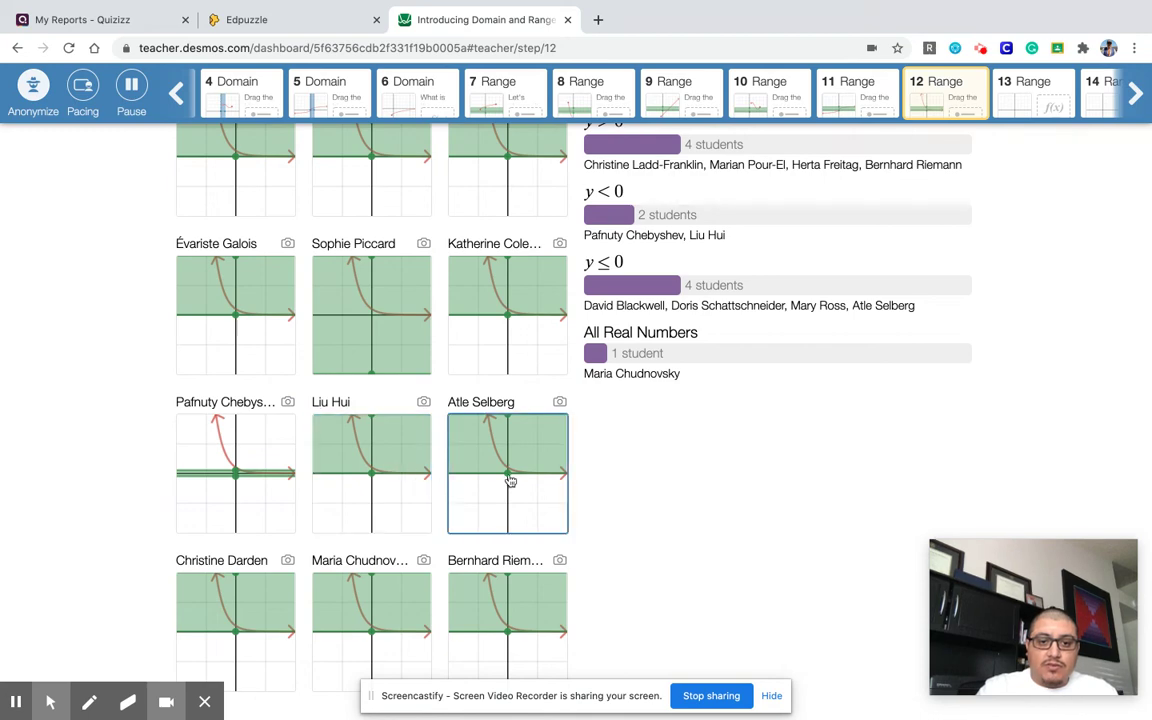
pyautogui.scroll(2, 510, 481)
pyautogui.scroll(3, 510, 481)
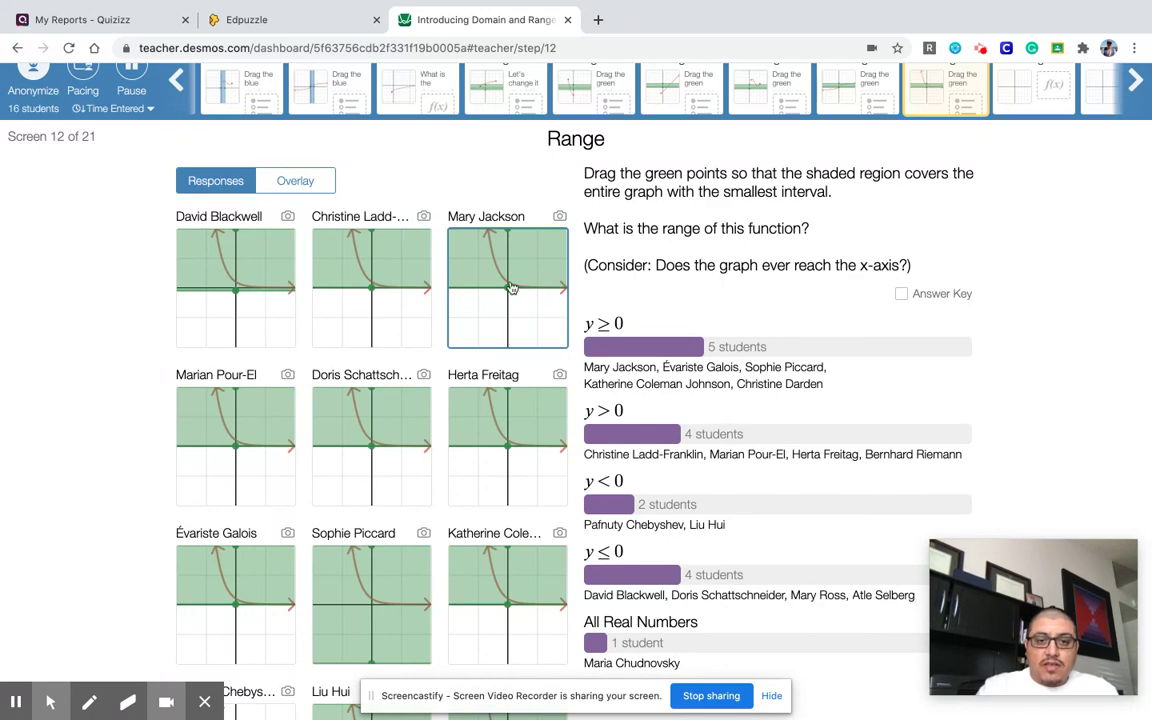
pyautogui.scroll(-3, 577, 294)
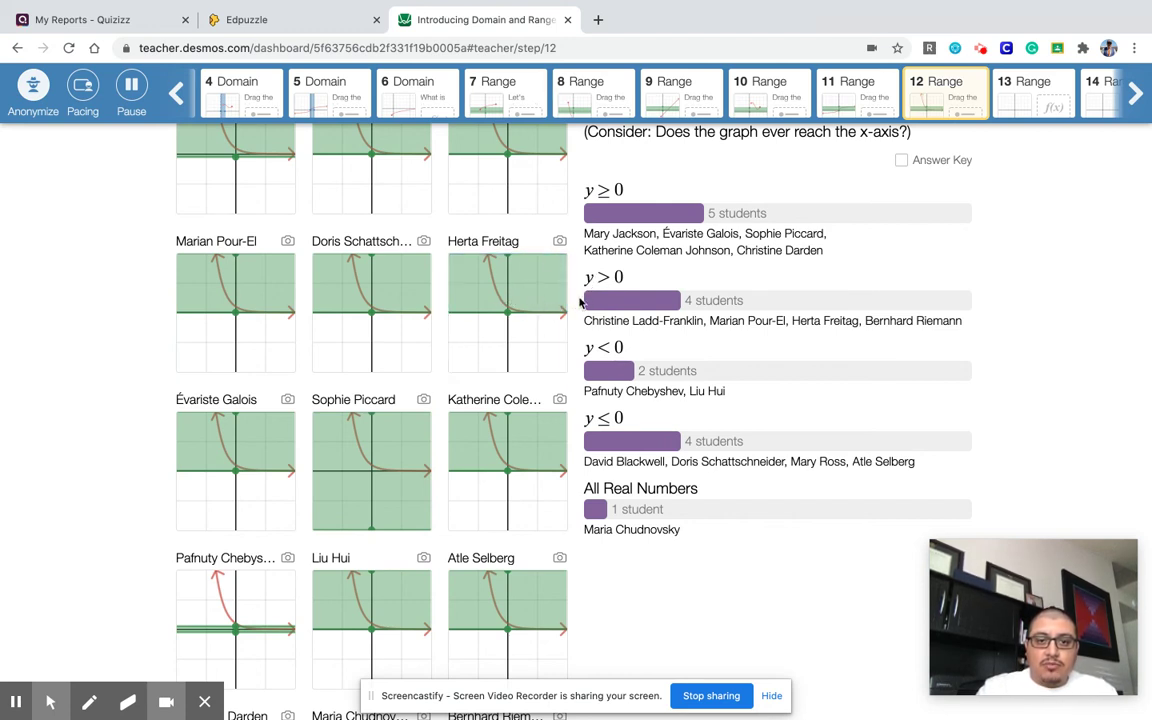
pyautogui.scroll(4, 574, 334)
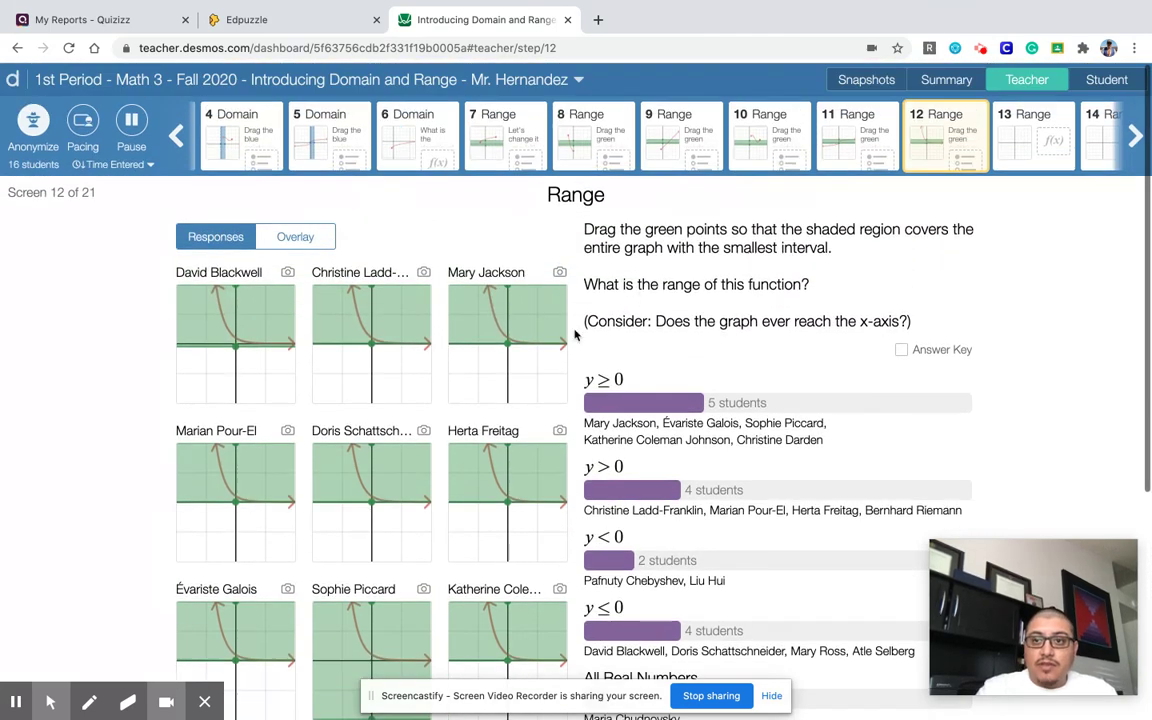
# On screen 13, Range, view one student's response, then the next student's.
pyautogui.click(1019, 158)
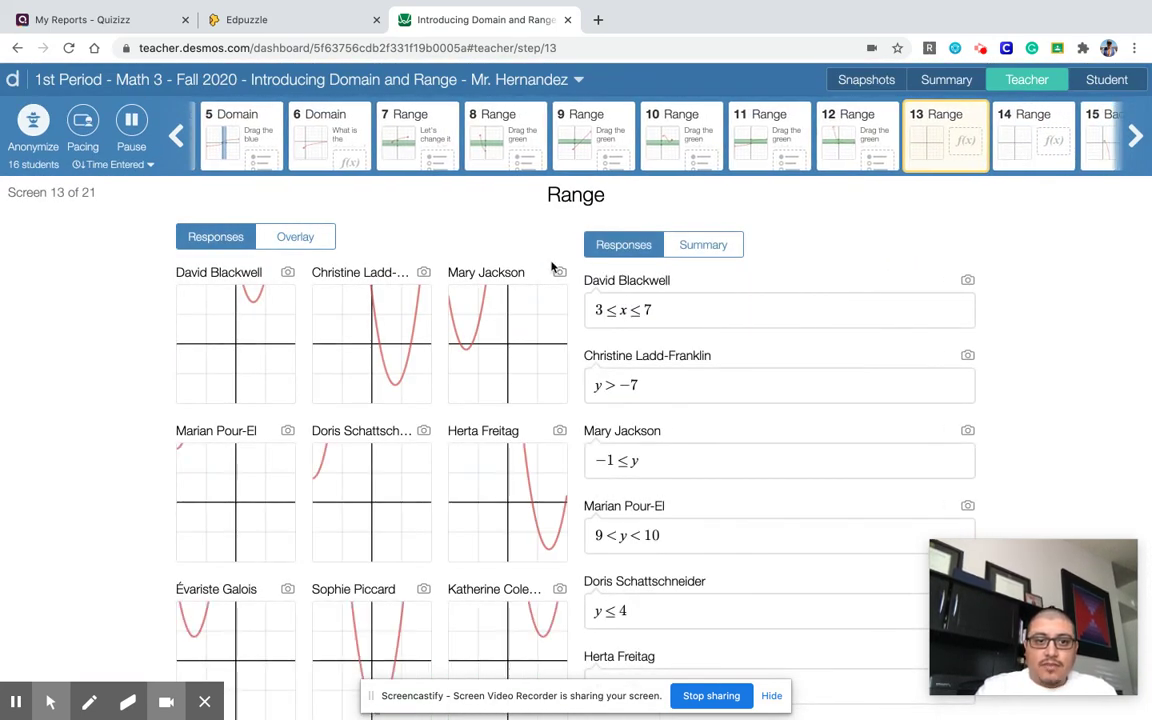
pyautogui.click(490, 336)
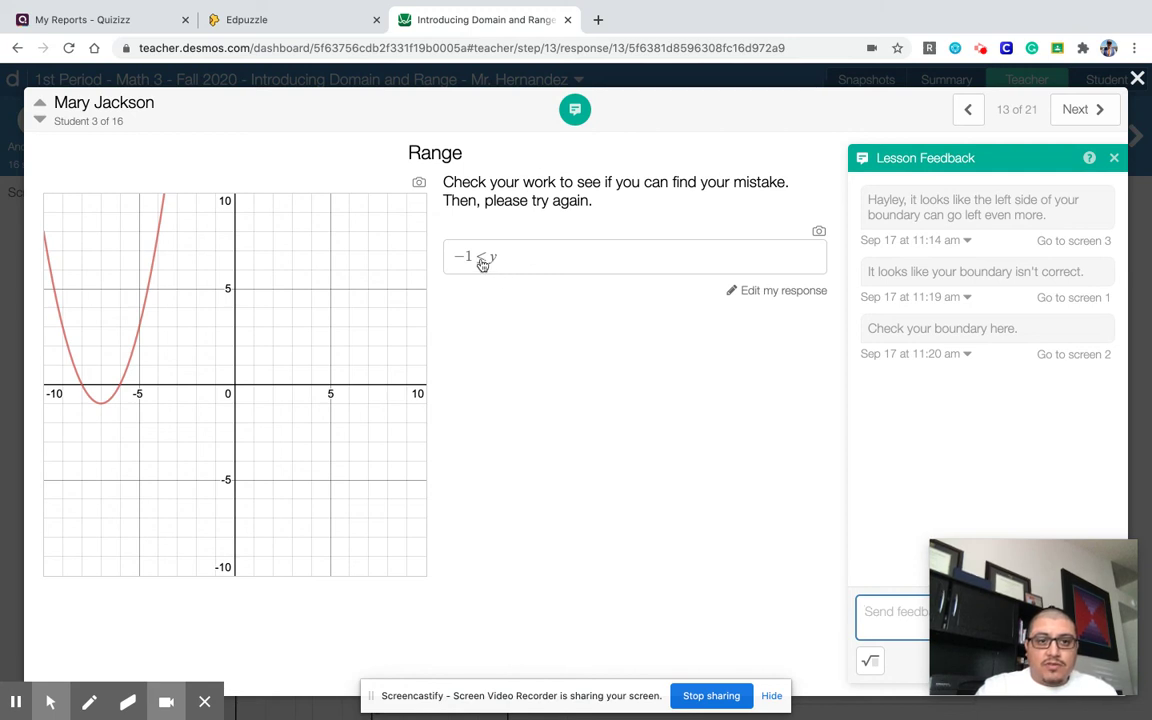
pyautogui.click(41, 120)
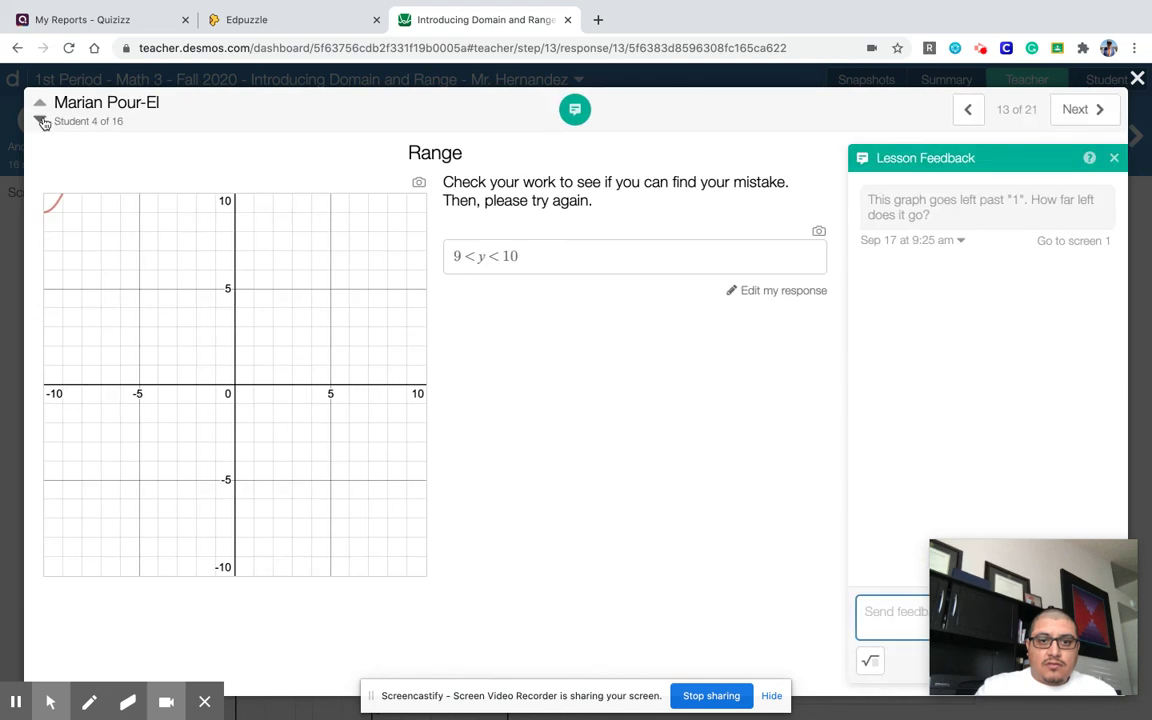
# Trace the student's curve to read its endpoint coordinates, then close and go to screen 14.
pyautogui.moveTo(52, 200); pyautogui.dragTo(77, 226)
pyautogui.click(166, 315)
pyautogui.moveTo(270, 357); pyautogui.dragTo(296, 373)
pyautogui.click(193, 368)
pyautogui.click(303, 401)
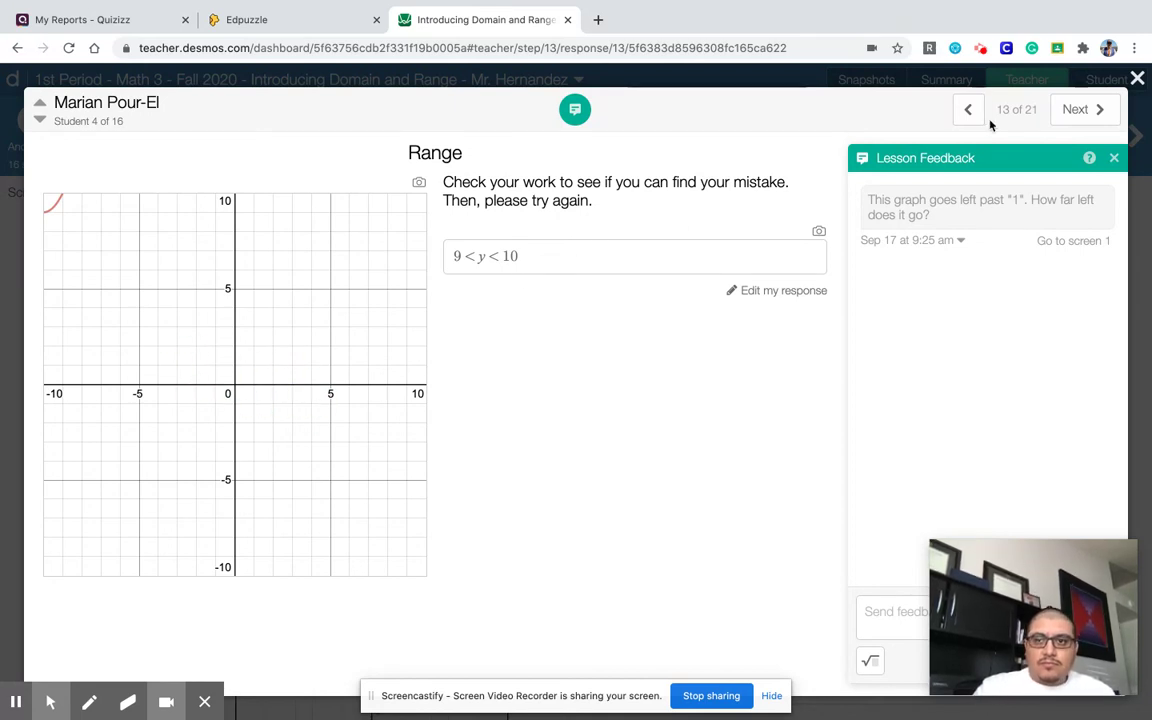
pyautogui.click(1138, 80)
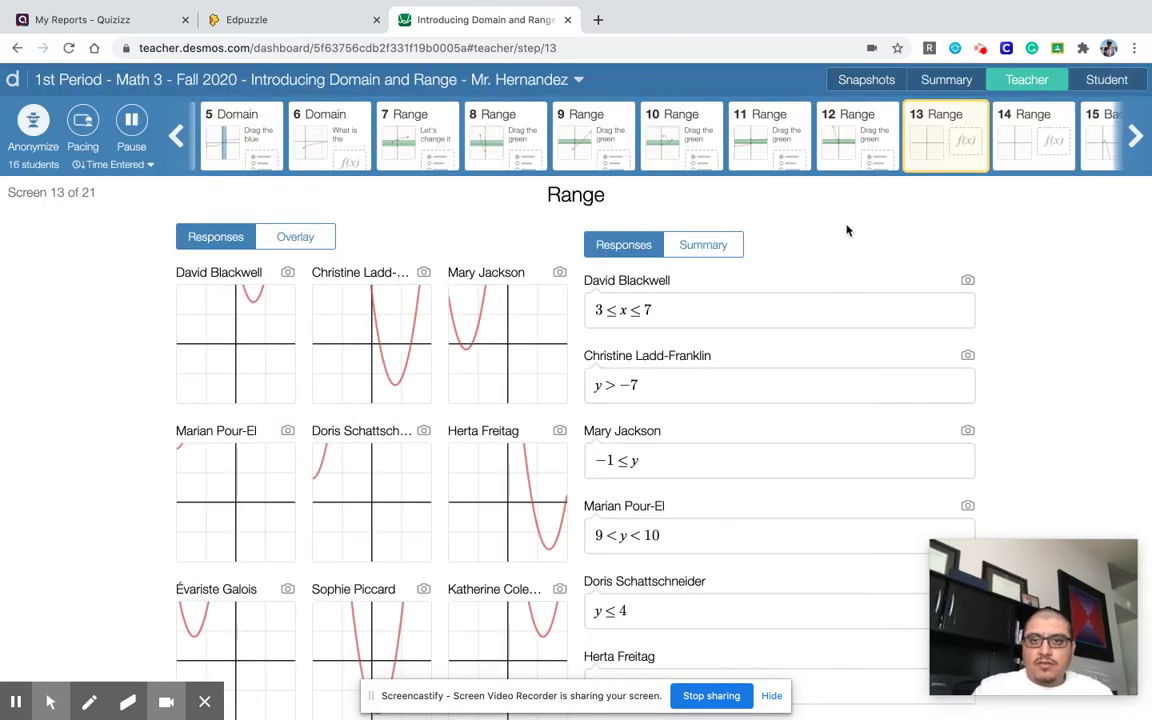
pyautogui.click(1015, 158)
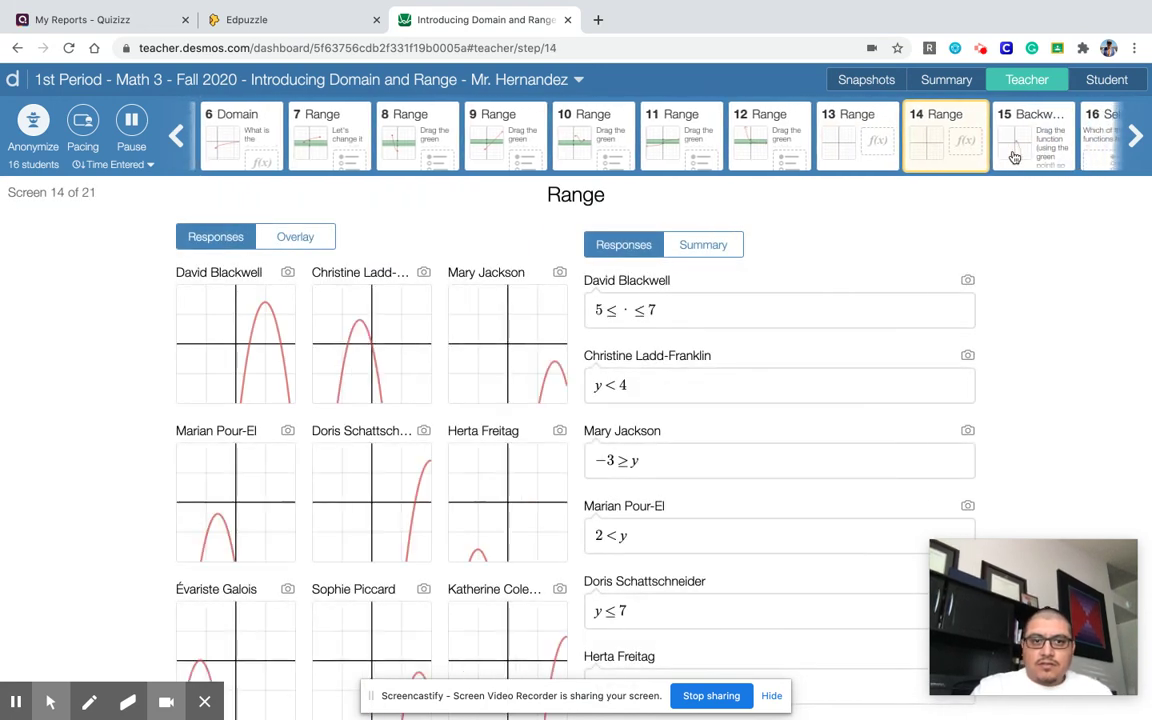
# Check a student's screen 14 response, then move through screen 15 Backwards to 16 Select All.
pyautogui.click(388, 337)
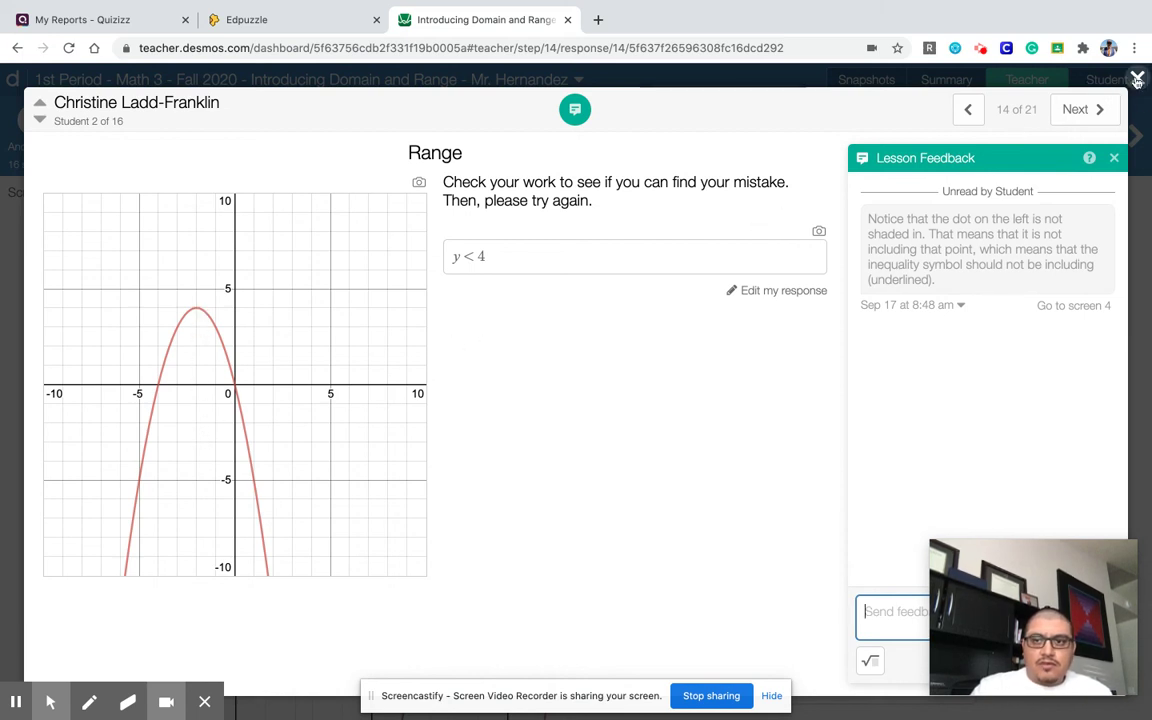
pyautogui.click(1018, 76)
pyautogui.click(1014, 145)
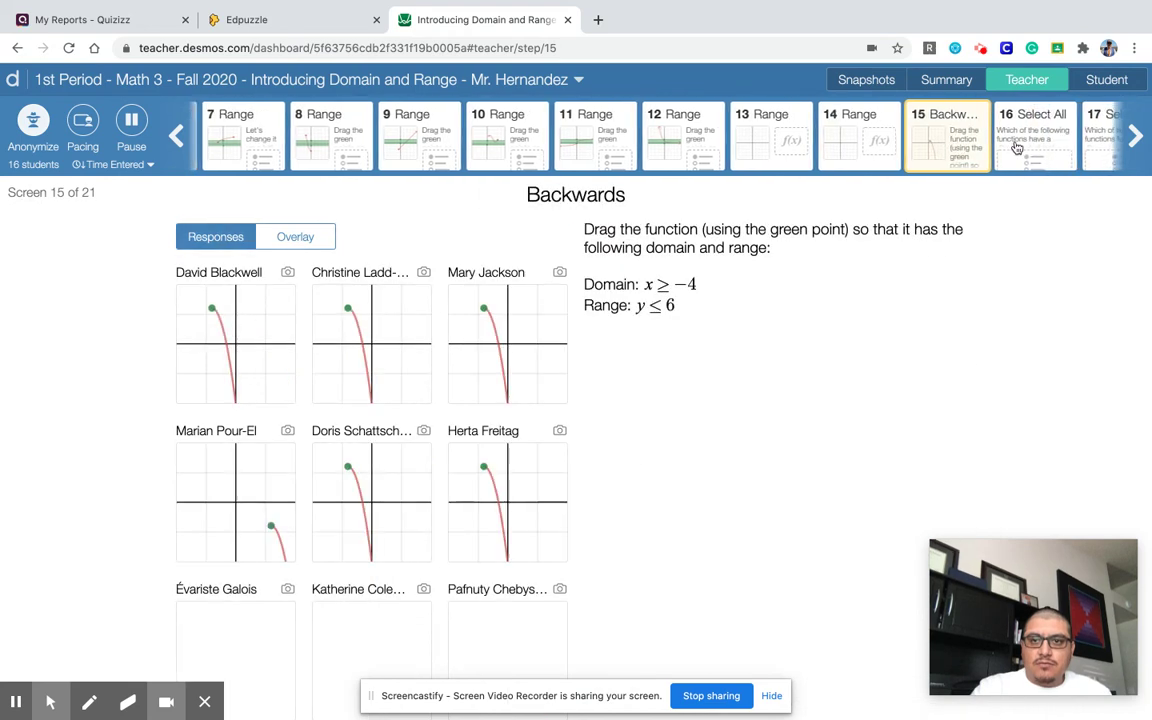
pyautogui.click(1017, 147)
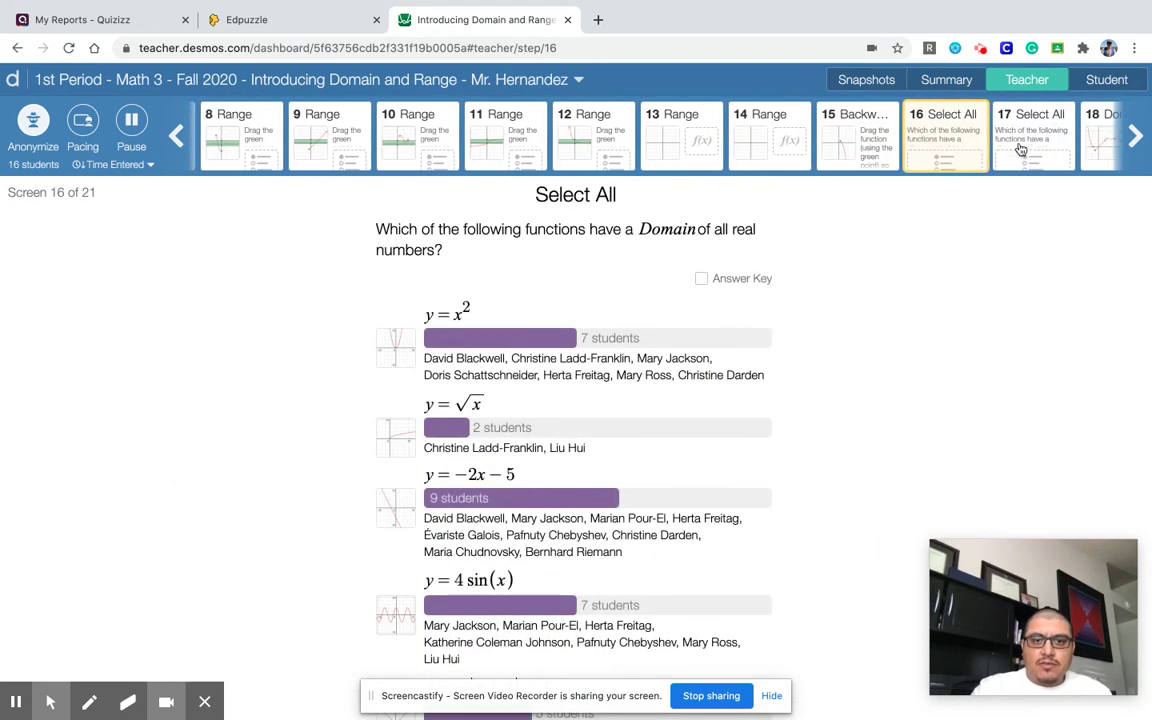